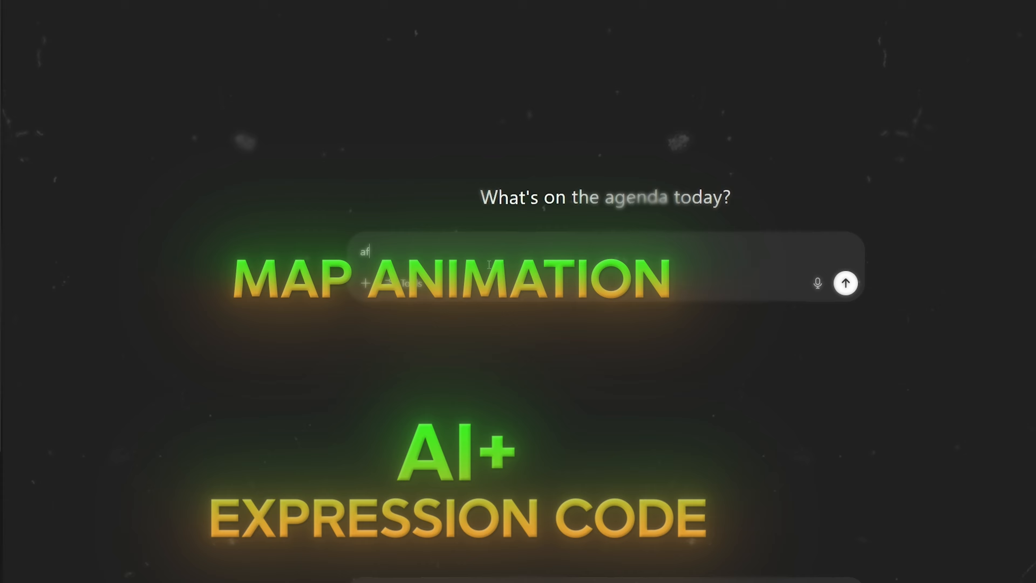
Send the AI assistant a prompt asking for expression code.
{"action": "type", "text": "pression code extend tool code"}
{"action": "key", "text": "Return"}
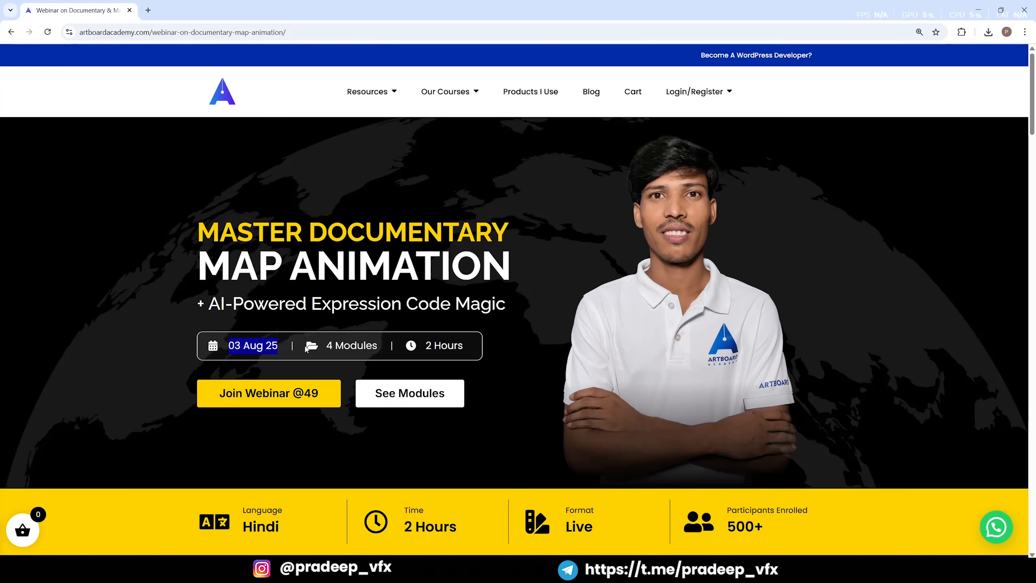
Add the Master Documentary Map Animation webinar to the cart and proceed to checkout.
{"action": "left_click_drag", "start_coordinate": [332, 346], "coordinate": [481, 348]}
{"action": "left_click", "coordinate": [460, 346]}
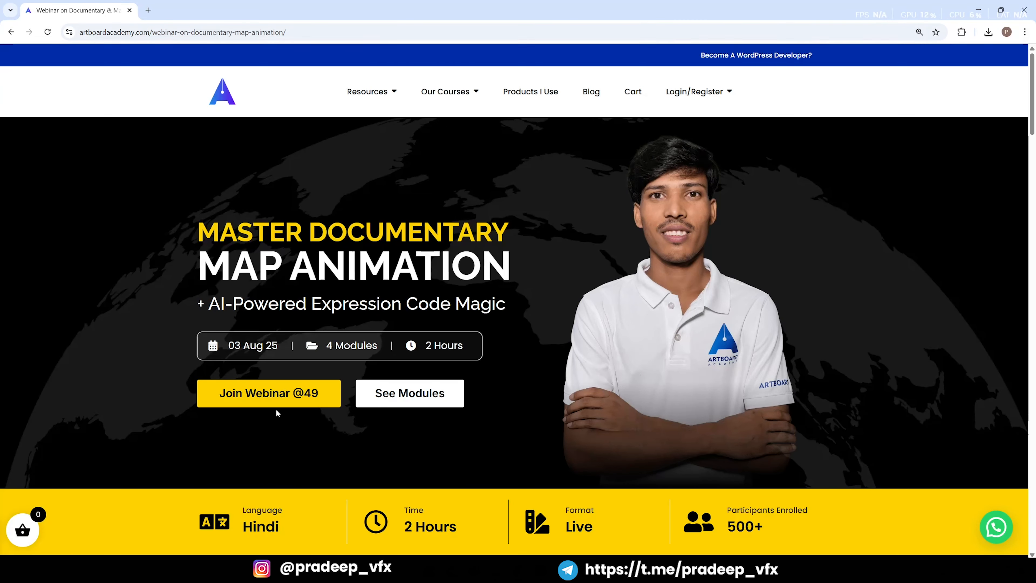
{"action": "left_click", "coordinate": [274, 394]}
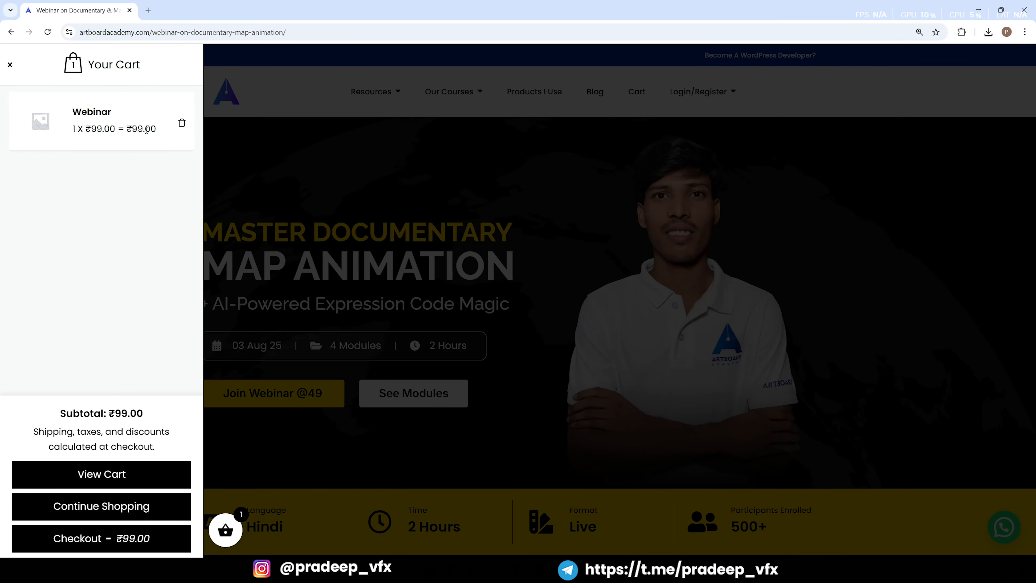
{"action": "left_click", "coordinate": [74, 540]}
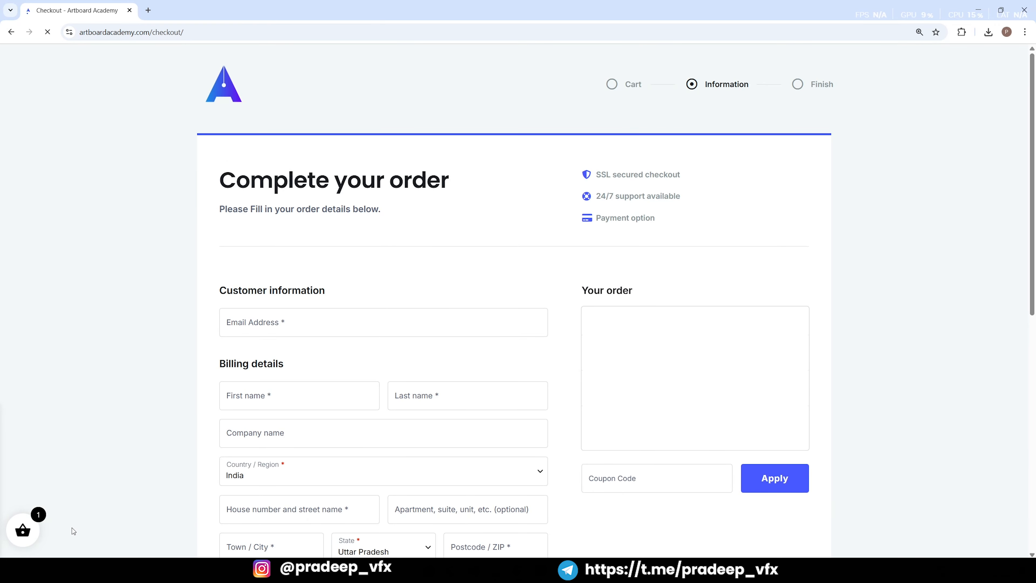
Apply the coupon code Rakhi50 to the webinar order and review the rest of the checkout page.
{"action": "left_click", "coordinate": [619, 491]}
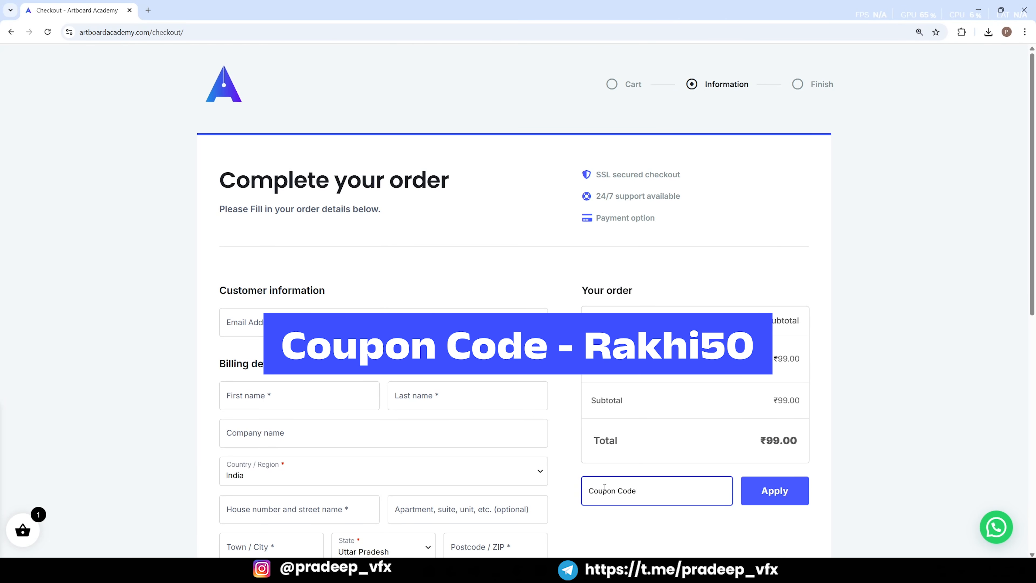
{"action": "type", "text": "Rakhi50"}
{"action": "left_click", "coordinate": [765, 491]}
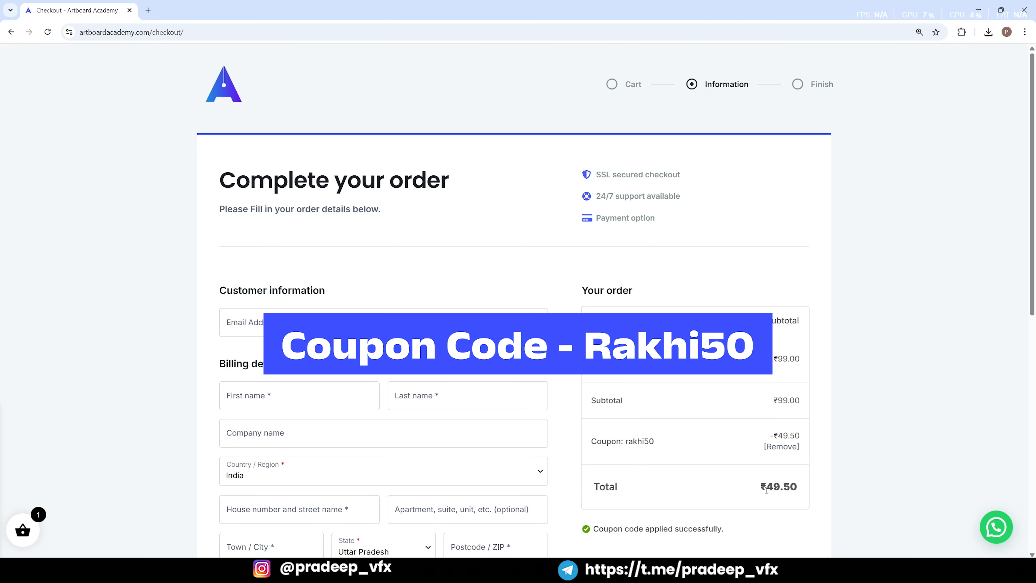
{"action": "scroll", "coordinate": [779, 486], "scroll_direction": "down", "scroll_amount": 5}
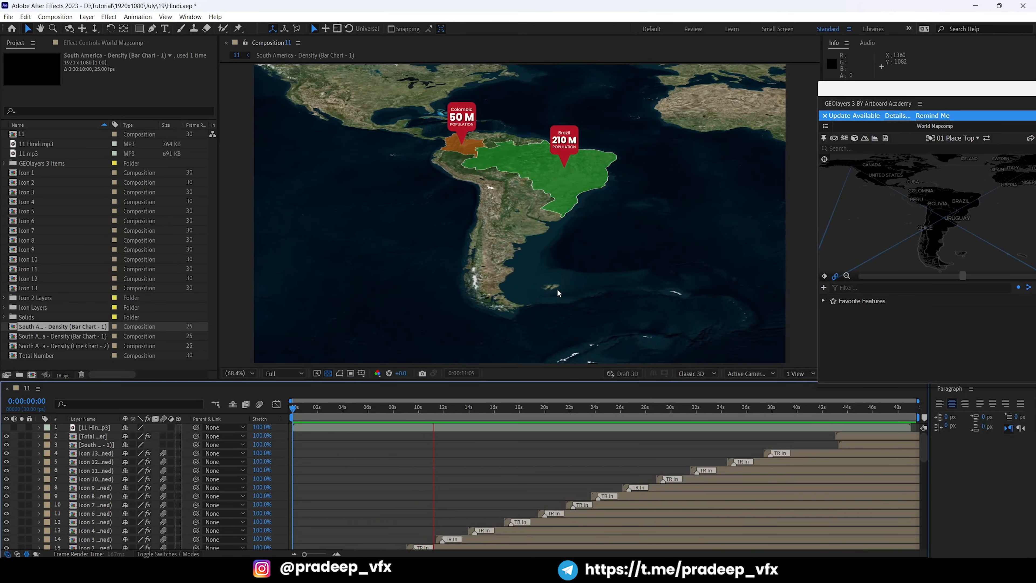
In After Effects, stop the preview and create a 1920x1080 composition named "Main 2" at 30 fps with a 10-second duration.
{"action": "key", "text": "space"}
{"action": "key", "text": "v"}
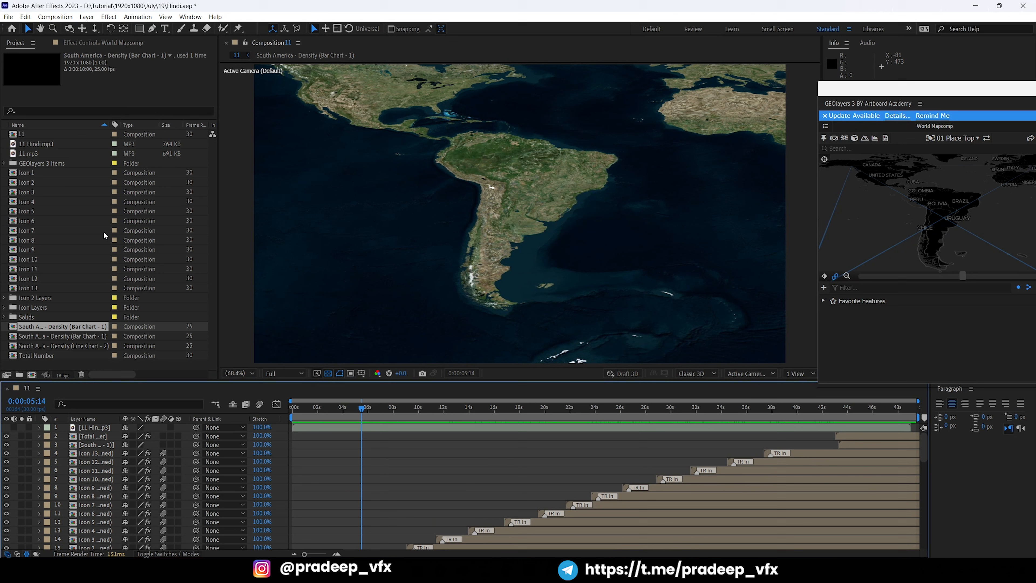
{"action": "key", "text": "ctrl+n"}
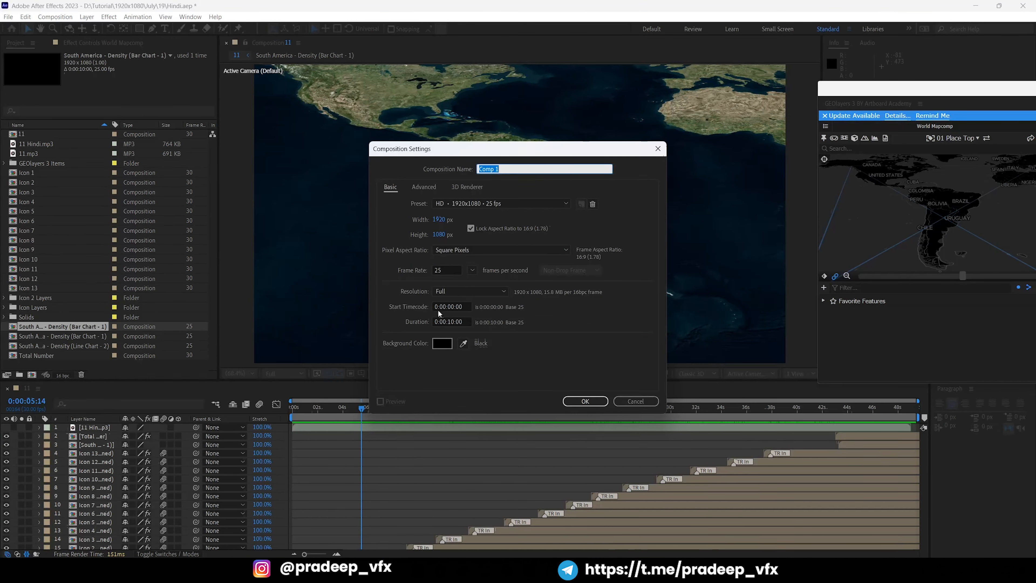
{"action": "left_click", "coordinate": [452, 322]}
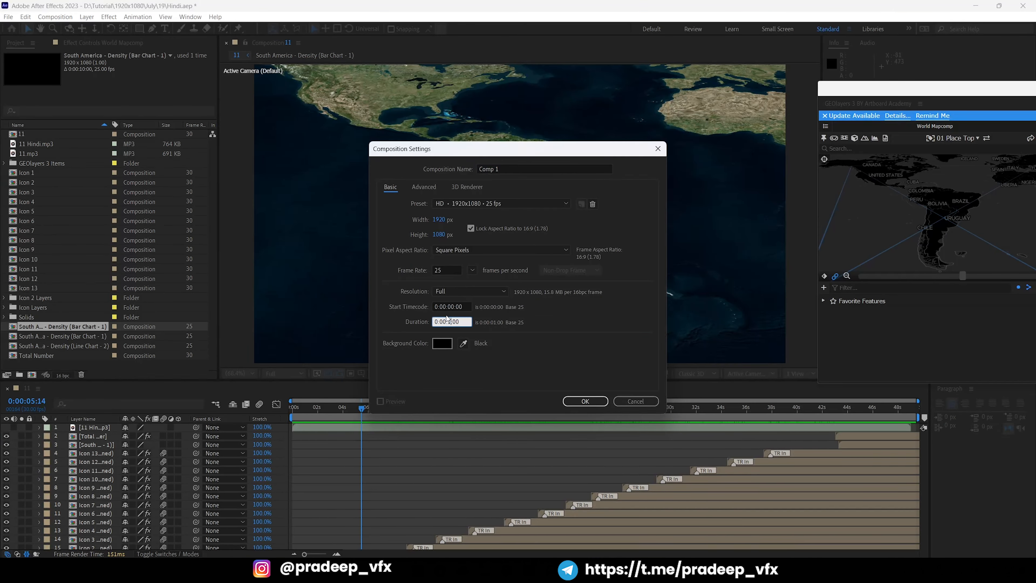
{"action": "type", "text": "0"}
{"action": "left_click_drag", "start_coordinate": [448, 271], "coordinate": [433, 270]}
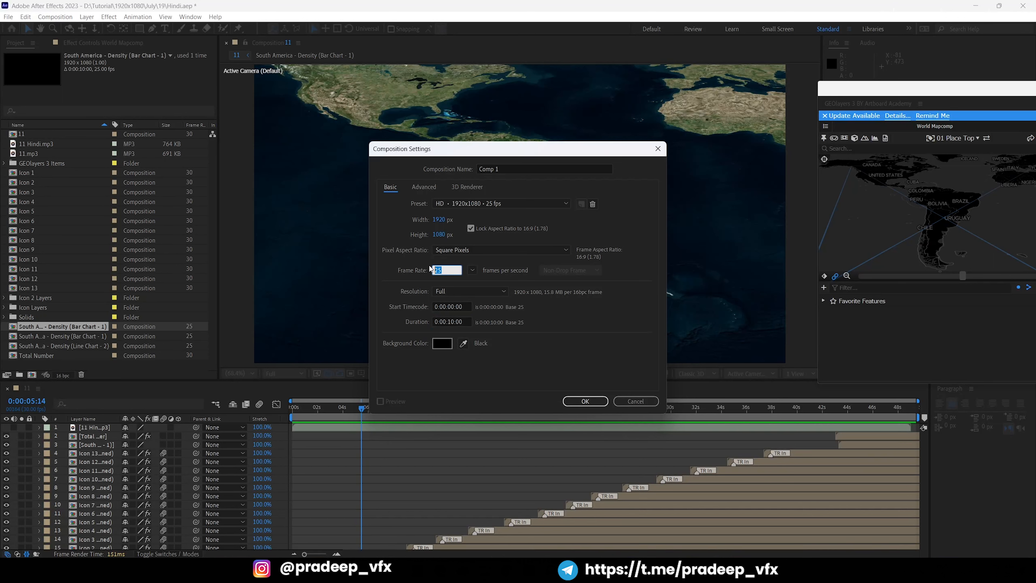
{"action": "type", "text": "30"}
{"action": "left_click", "coordinate": [542, 162]}
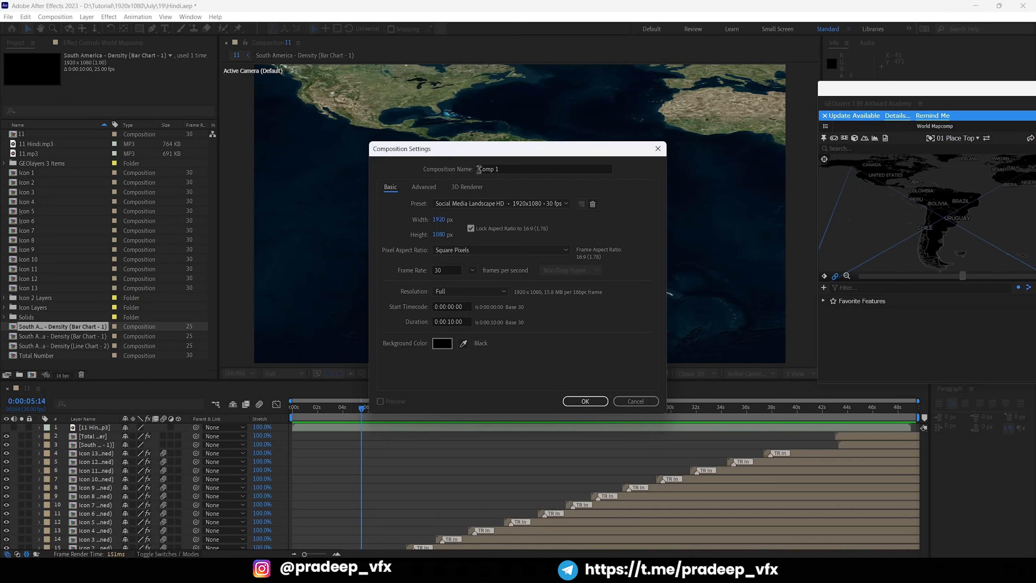
{"action": "left_click", "coordinate": [506, 166]}
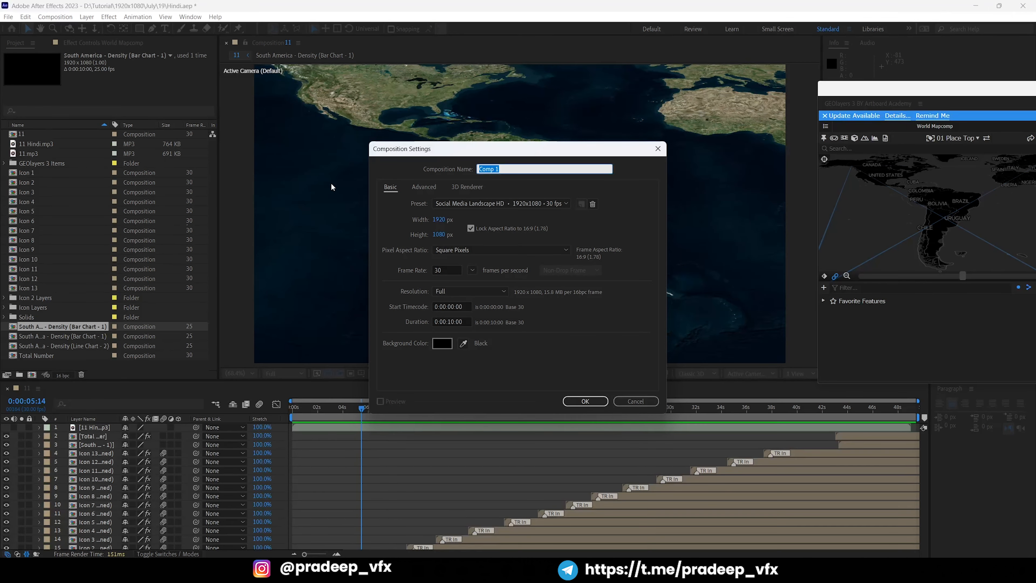
{"action": "type", "text": "Main  2"}
{"action": "key", "text": "Return"}
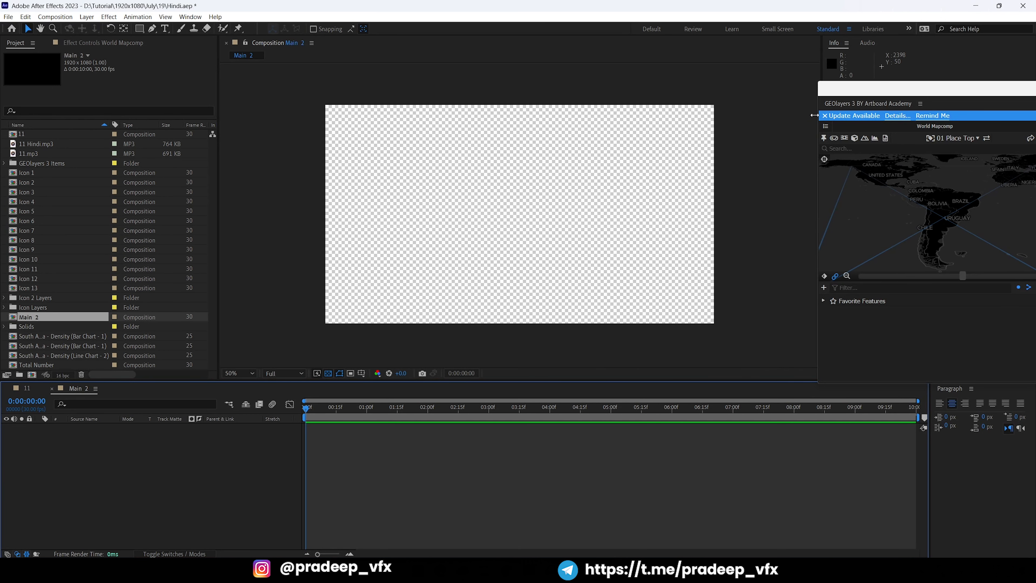
Start a new mapcomp in GEOlayers 3, accepting 1920 x 1080 px, 30 fps and a 10-second duration.
{"action": "left_click_drag", "start_coordinate": [852, 93], "coordinate": [658, 105]}
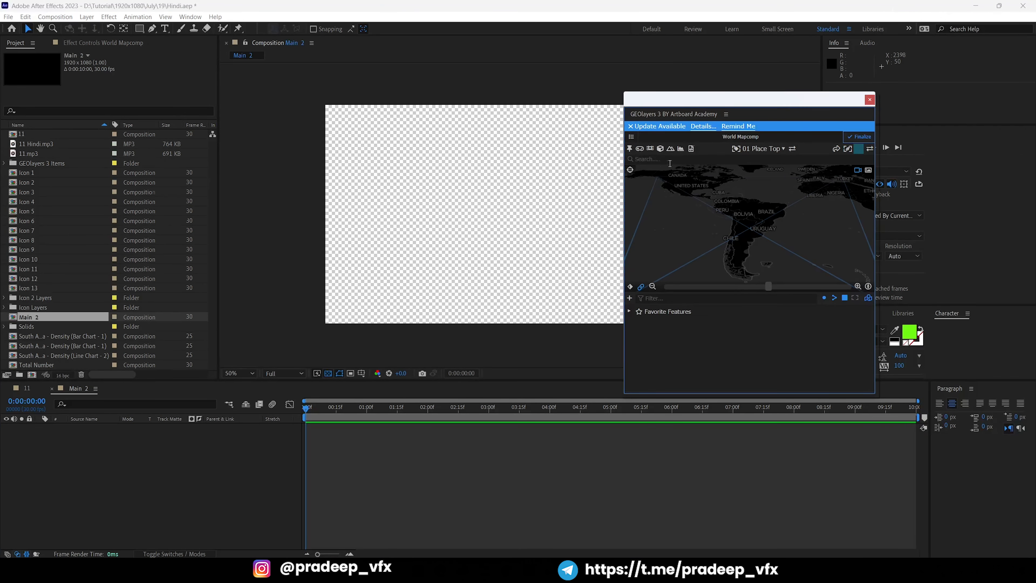
{"action": "left_click", "coordinate": [190, 16]}
{"action": "mouse_move", "coordinate": [216, 70]}
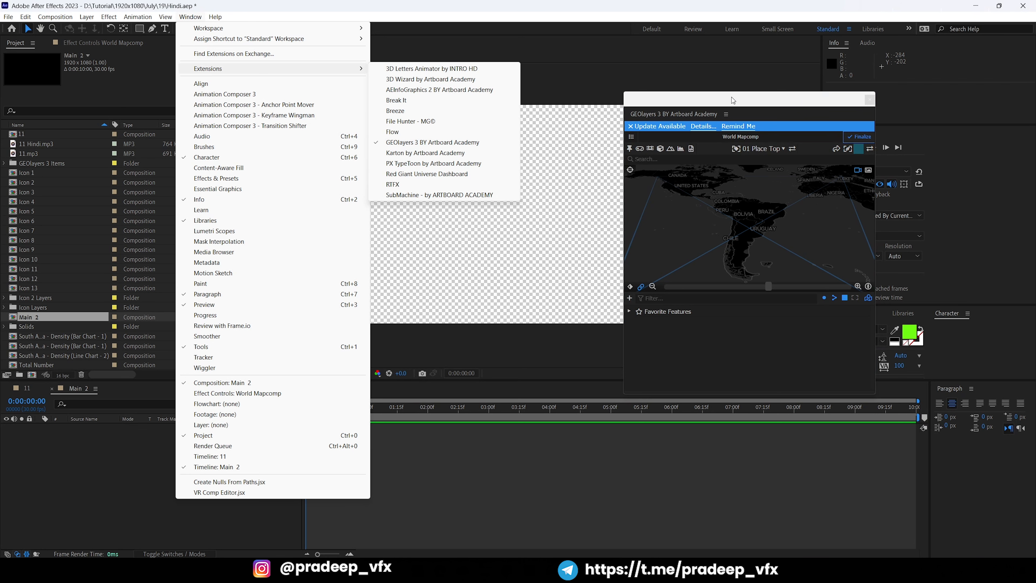
{"action": "left_click_drag", "start_coordinate": [733, 101], "coordinate": [835, 37]}
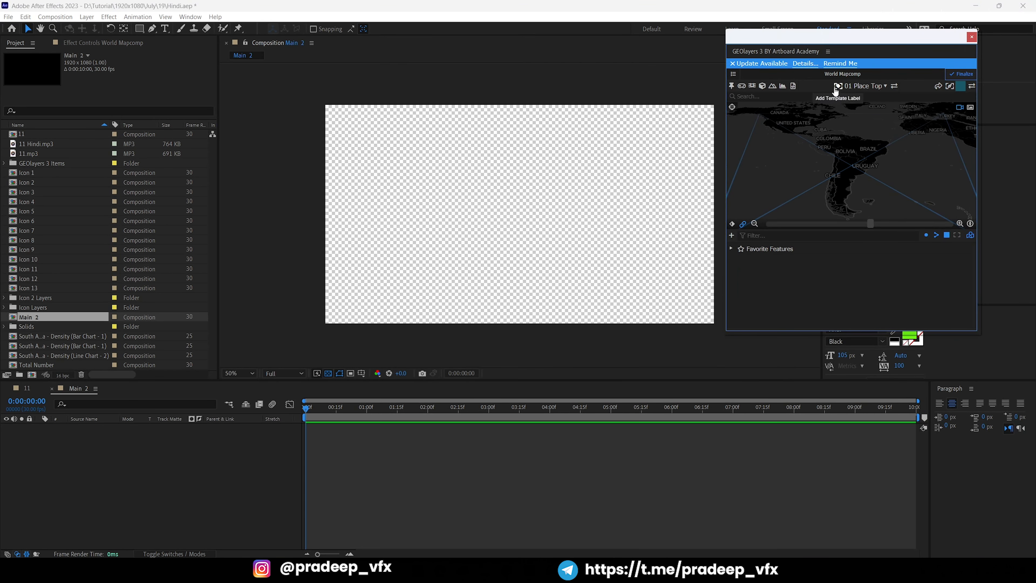
{"action": "left_click", "coordinate": [733, 74]}
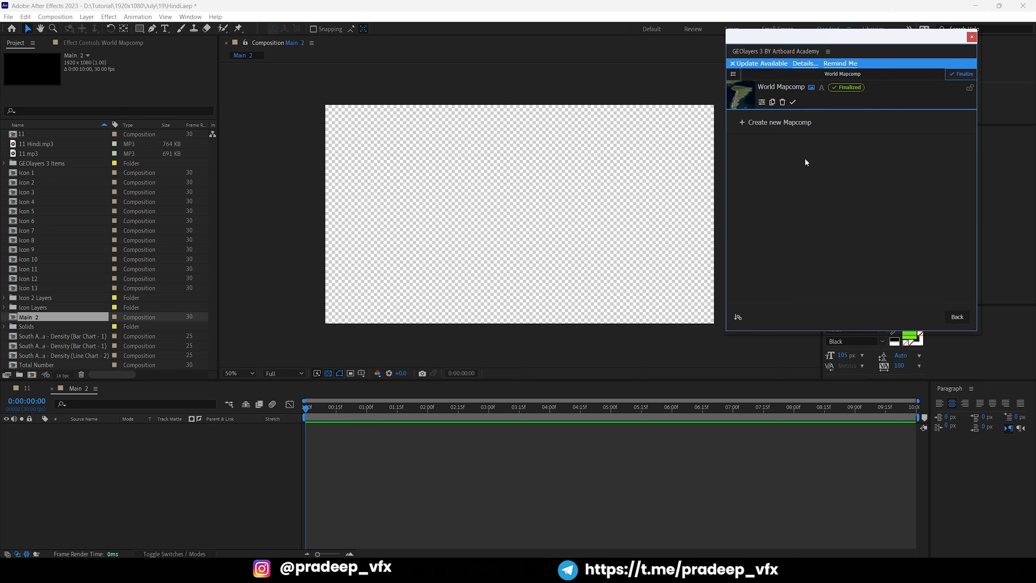
{"action": "left_click", "coordinate": [786, 123]}
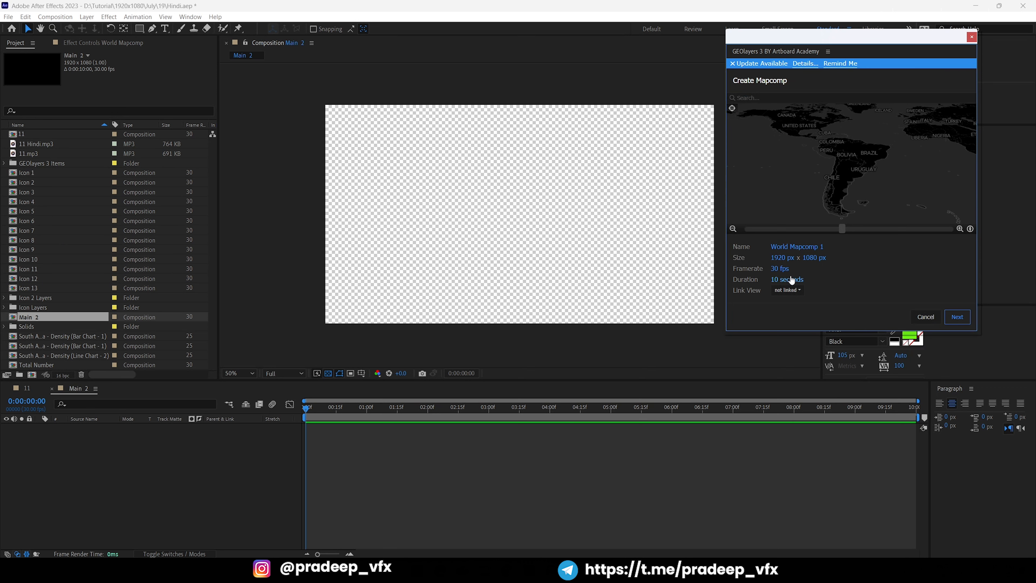
{"action": "left_click", "coordinate": [972, 317]}
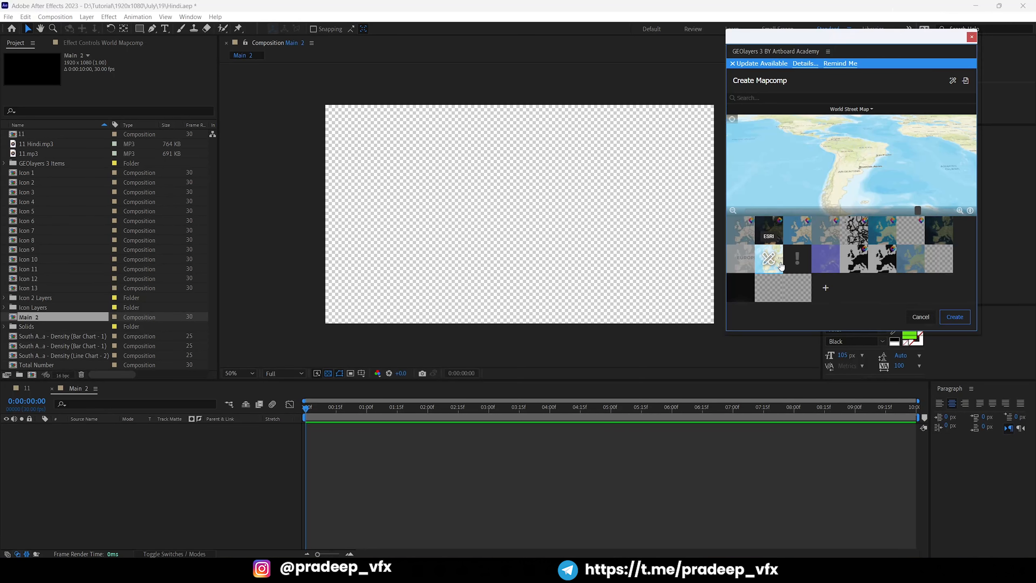
Set the ESRI map style to World Imagery, create the mapcomp and dismiss the hint.
{"action": "left_click", "coordinate": [773, 266]}
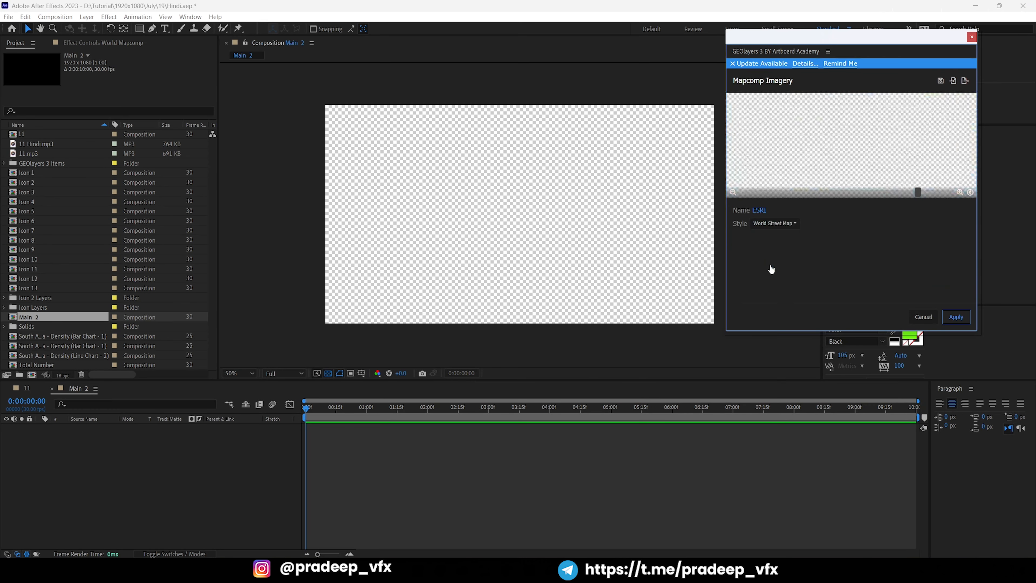
{"action": "left_click", "coordinate": [776, 224]}
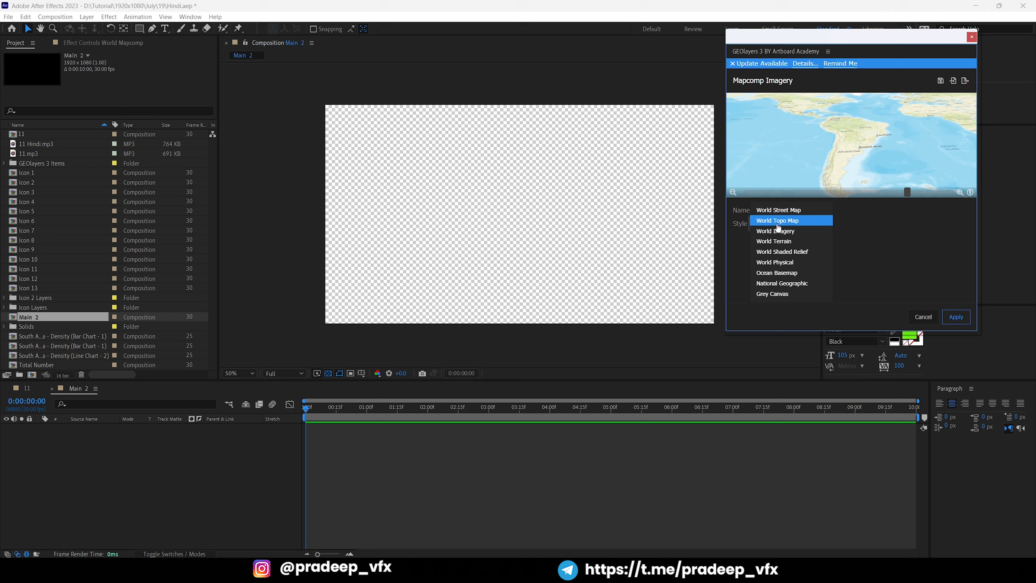
{"action": "left_click", "coordinate": [791, 235]}
{"action": "left_click", "coordinate": [956, 318]}
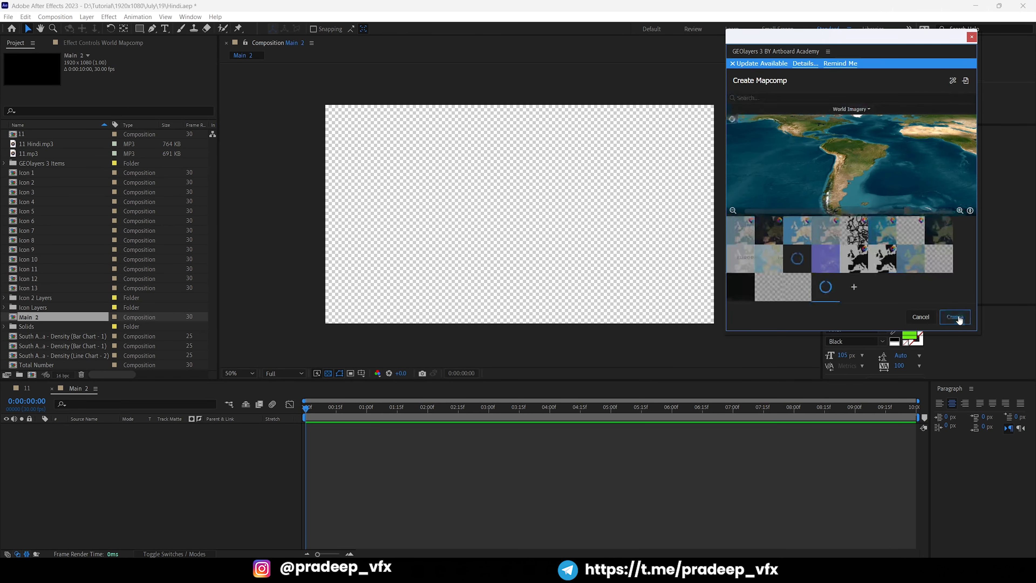
{"action": "left_click", "coordinate": [956, 317]}
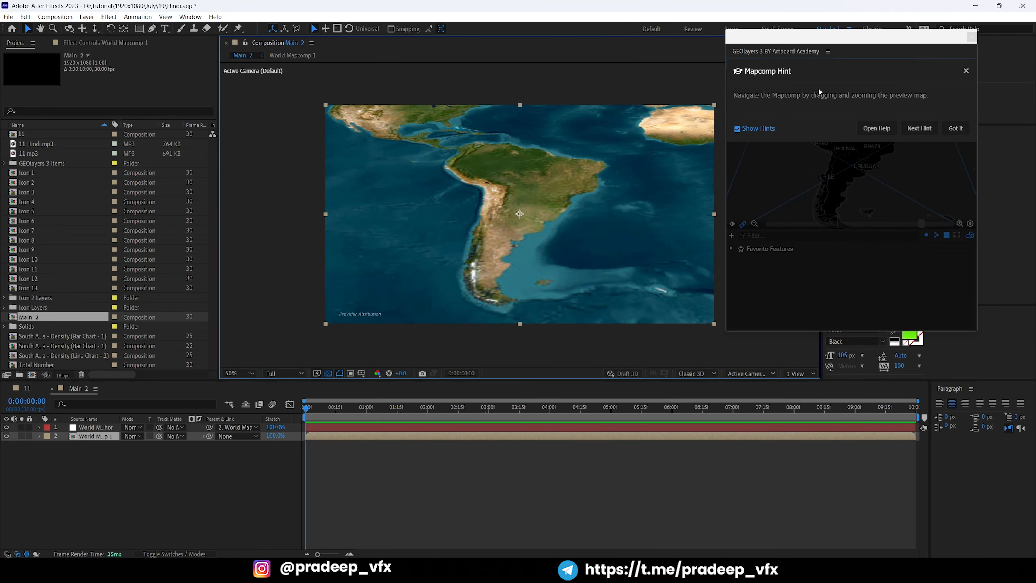
{"action": "left_click", "coordinate": [963, 71]}
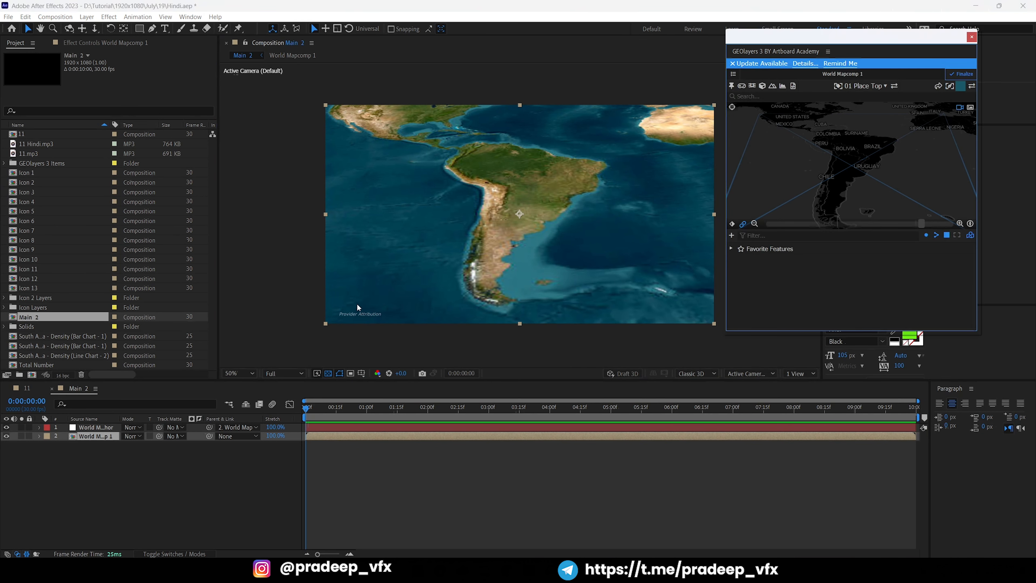
Open composition 11, search GEOlayers for "south america" and leave the search.
{"action": "left_click_drag", "start_coordinate": [751, 40], "coordinate": [757, 62]}
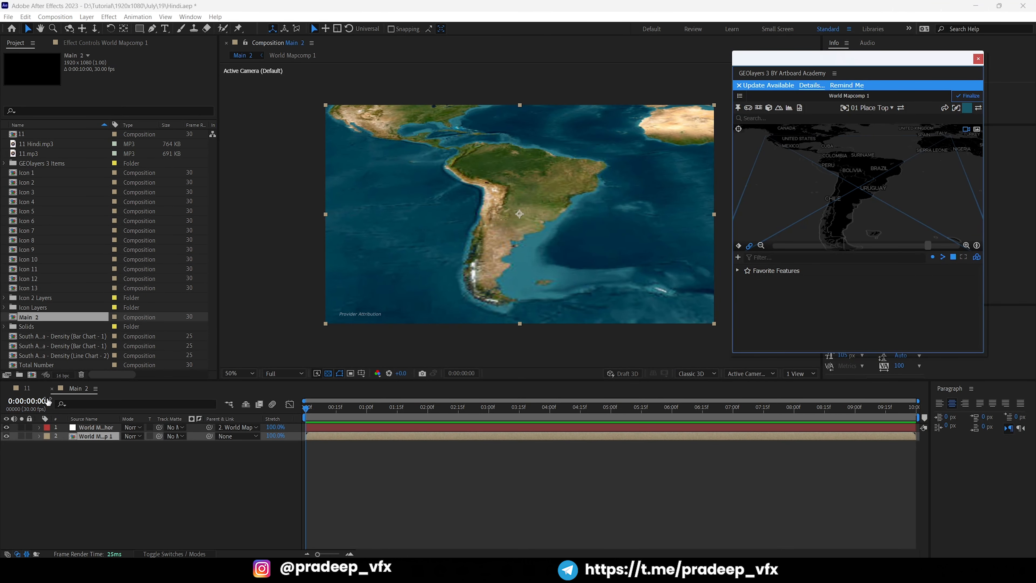
{"action": "left_click", "coordinate": [27, 388]}
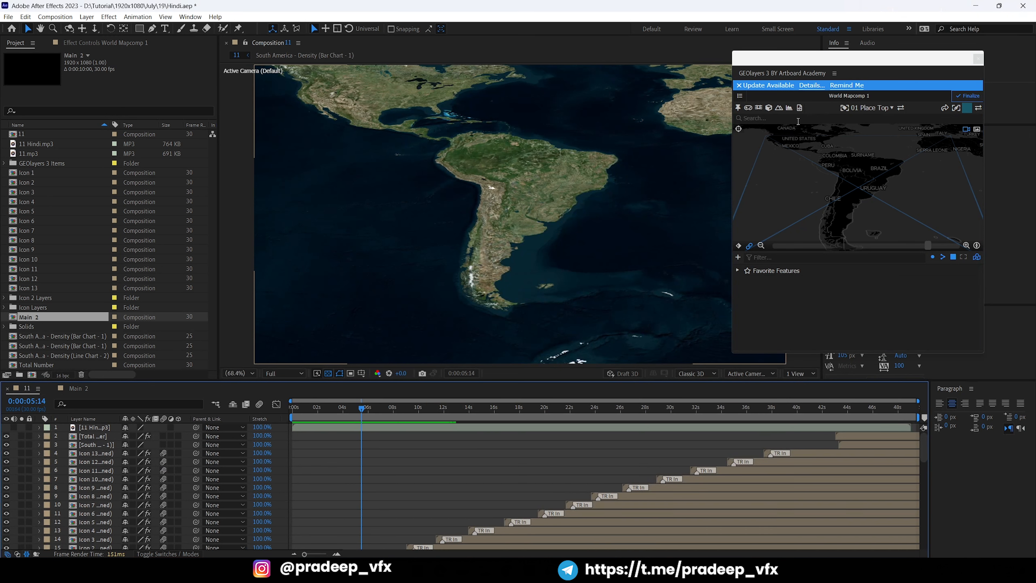
{"action": "left_click", "coordinate": [798, 119]}
{"action": "type", "text": "south"}
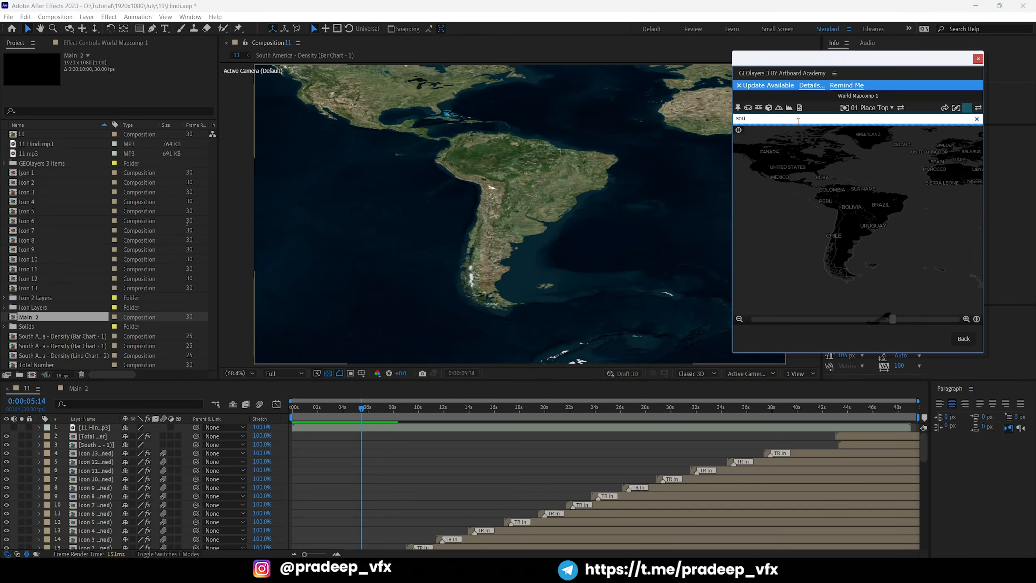
{"action": "type", "text": " america"}
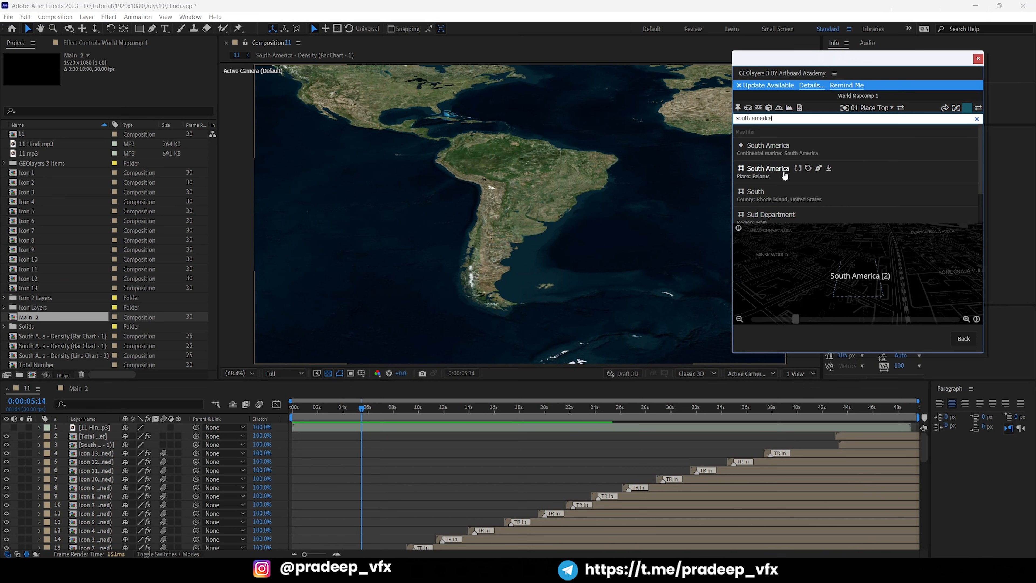
{"action": "left_click", "coordinate": [963, 338]}
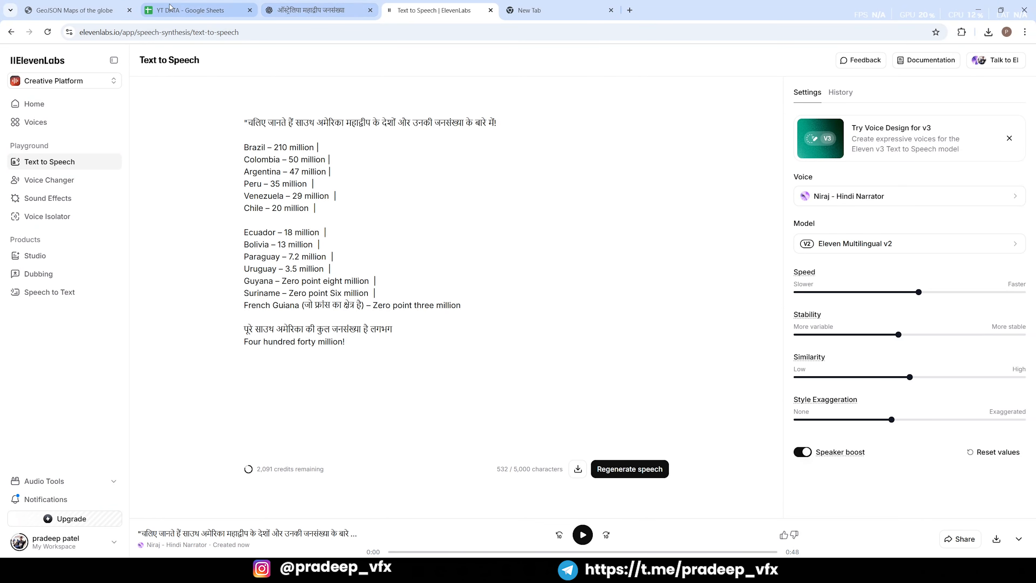
On the GeoJSON Maps site, reselect the South America region, build the custom GeoJSON and cancel saving it.
{"action": "left_click", "coordinate": [56, 5]}
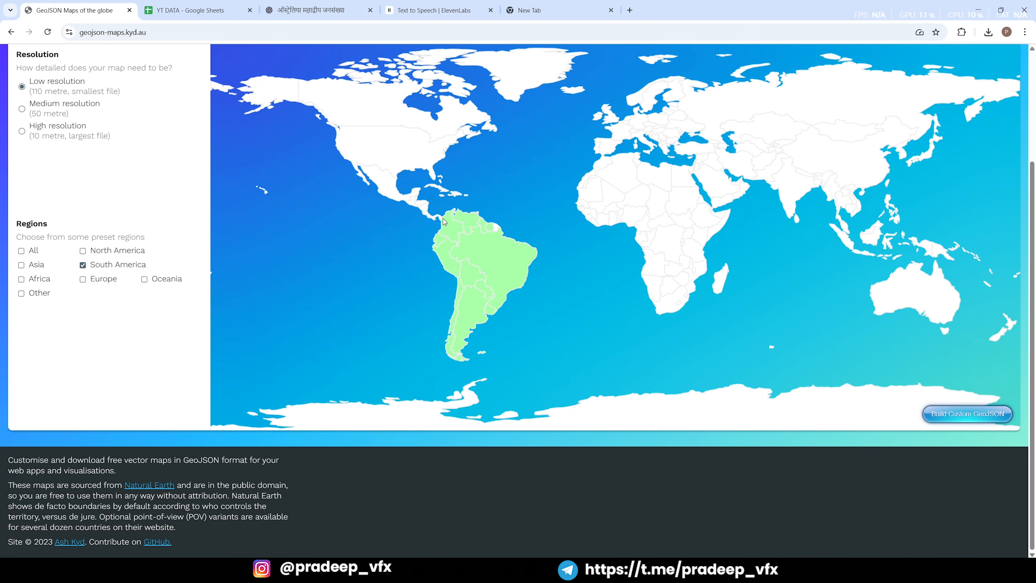
{"action": "scroll", "coordinate": [445, 221], "scroll_direction": "up", "scroll_amount": 3}
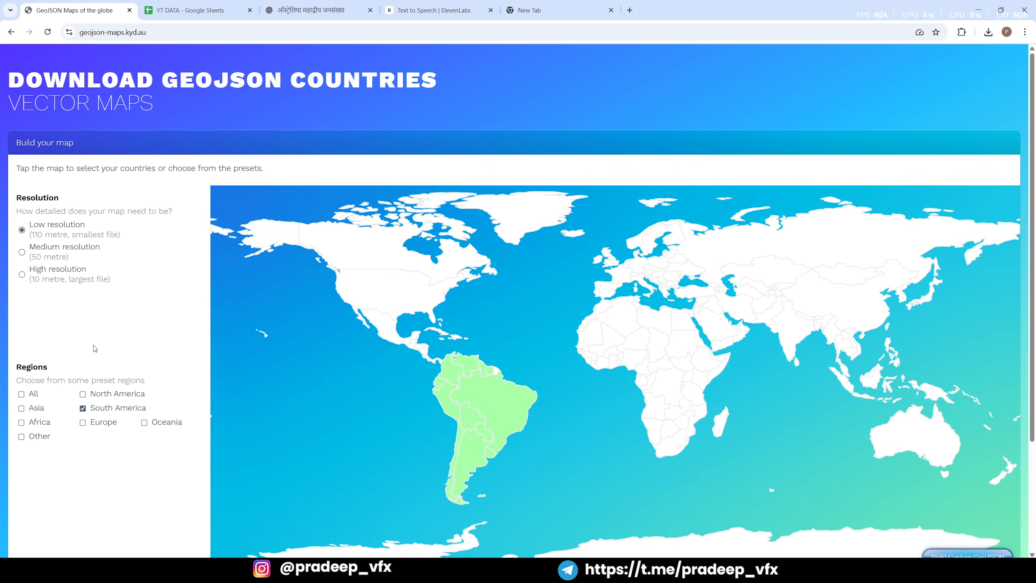
{"action": "left_click", "coordinate": [83, 408]}
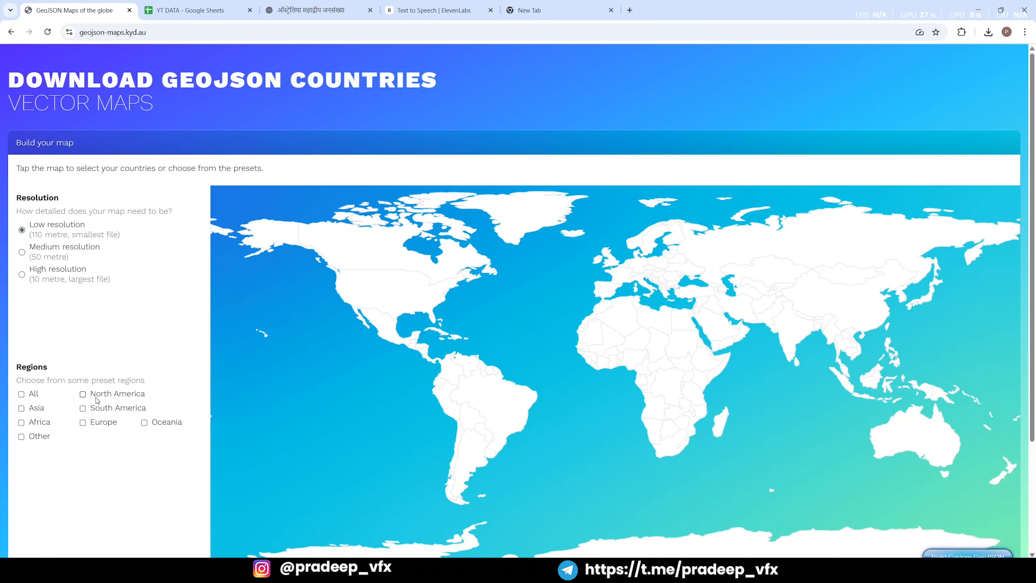
{"action": "left_click", "coordinate": [82, 408]}
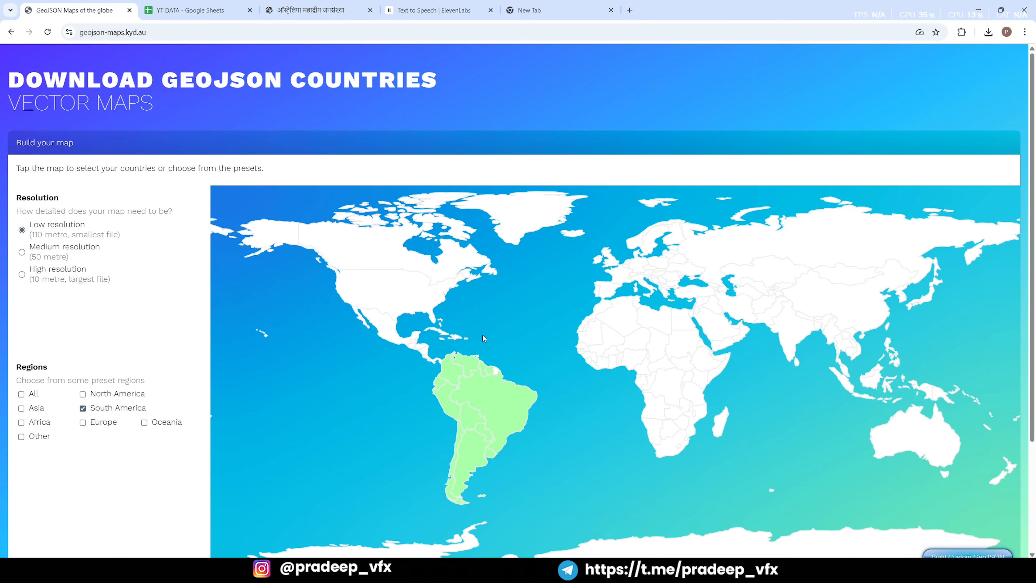
{"action": "scroll", "coordinate": [489, 334], "scroll_direction": "down", "scroll_amount": 4}
{"action": "left_click", "coordinate": [968, 415]}
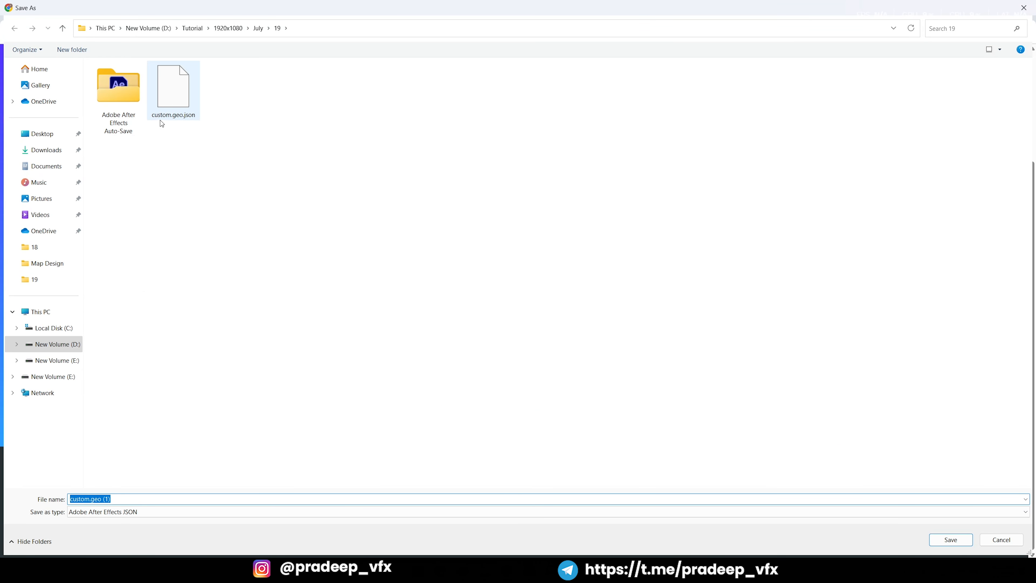
{"action": "left_click", "coordinate": [1002, 540]}
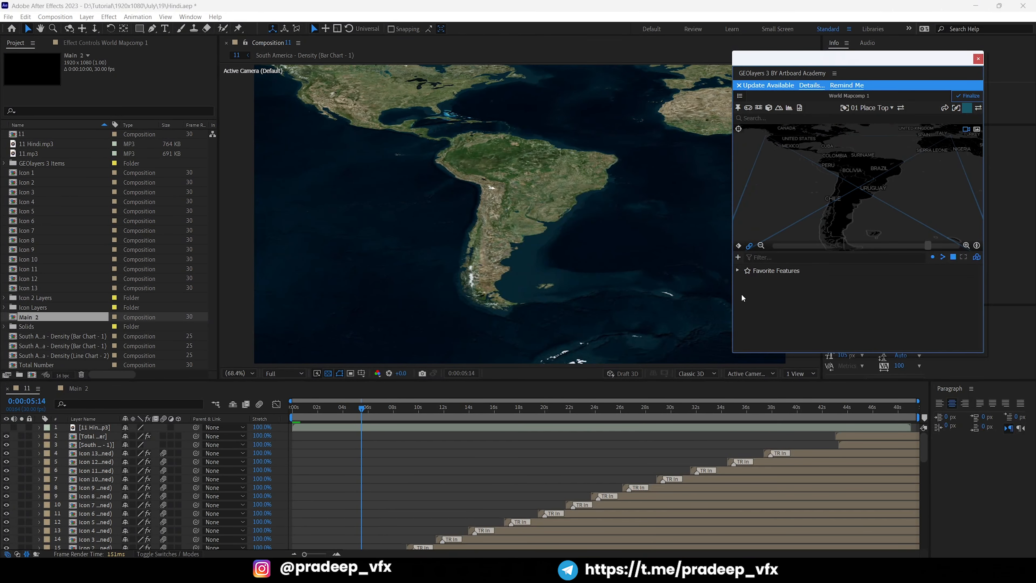
In After Effects, import custom.geo.json into GEOlayers 3 and return composition 11 to its start.
{"action": "left_click", "coordinate": [738, 257]}
{"action": "left_click", "coordinate": [765, 279]}
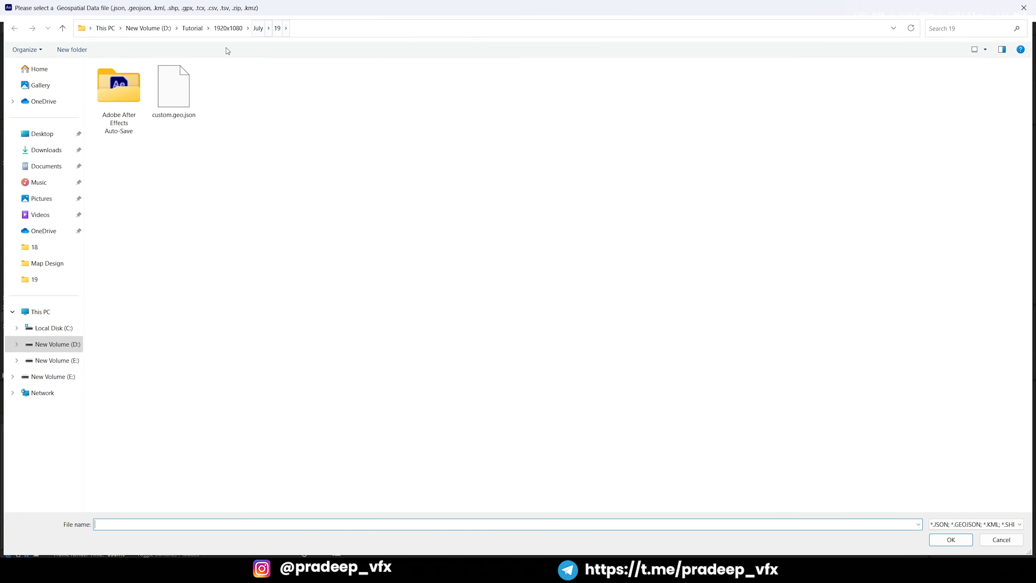
{"action": "double_click", "coordinate": [186, 84]}
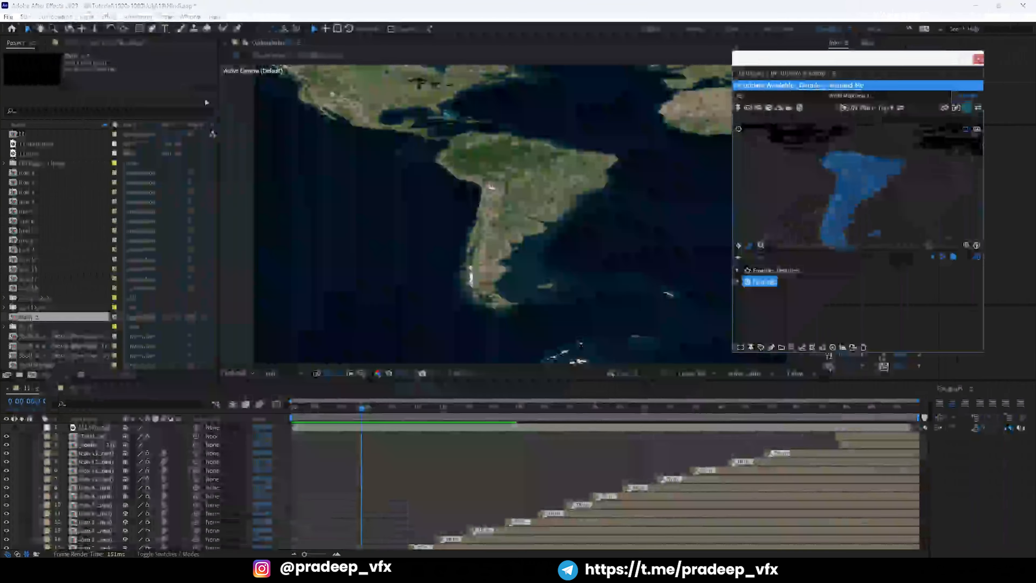
{"action": "left_click_drag", "start_coordinate": [362, 414], "coordinate": [290, 412]}
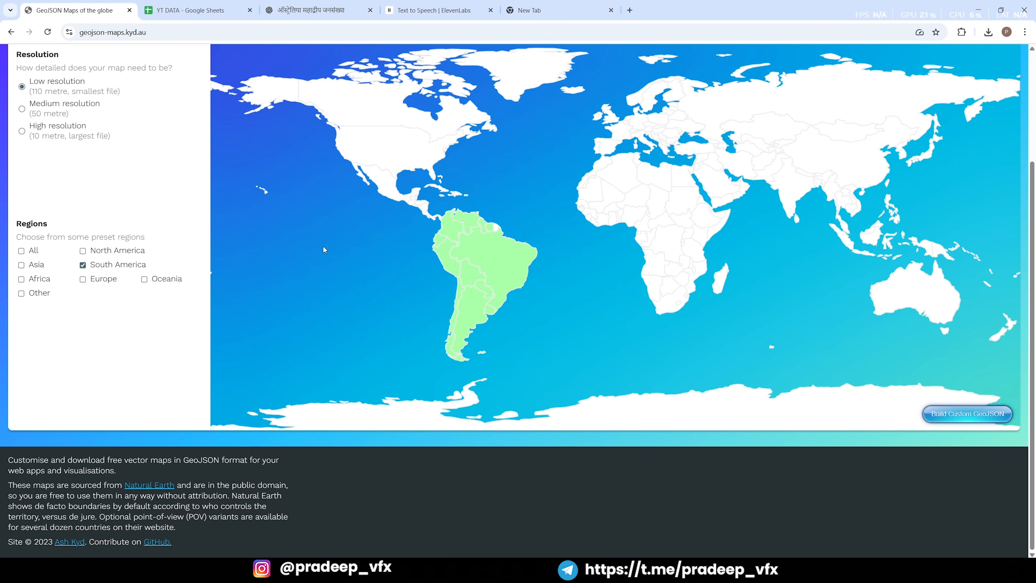
In the browser, review the Hindi population script in ChatGPT and play a moment of its ElevenLabs voiceover.
{"action": "left_click", "coordinate": [314, 10]}
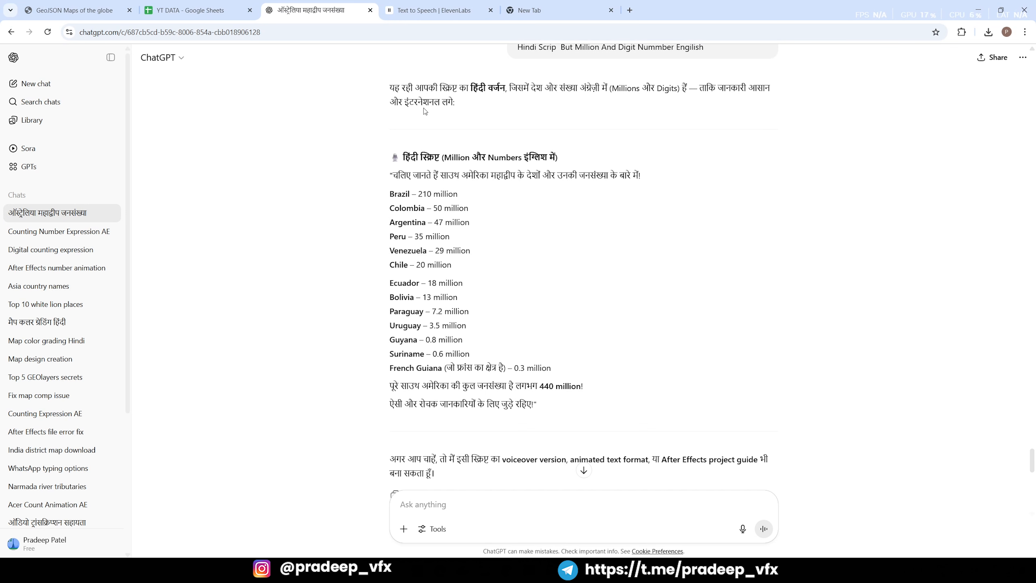
{"action": "left_click", "coordinate": [427, 10]}
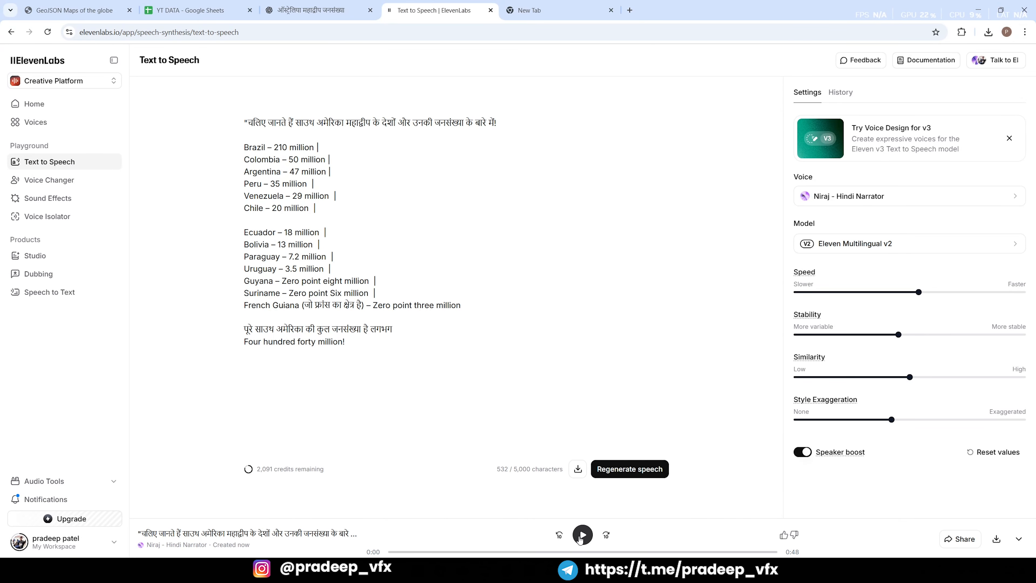
{"action": "left_click", "coordinate": [581, 536]}
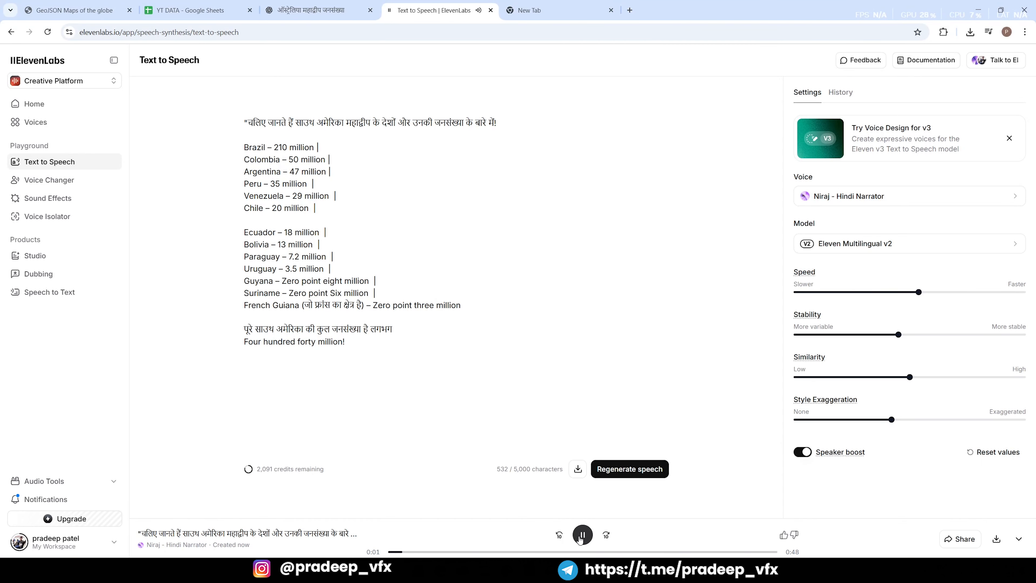
{"action": "left_click", "coordinate": [584, 533]}
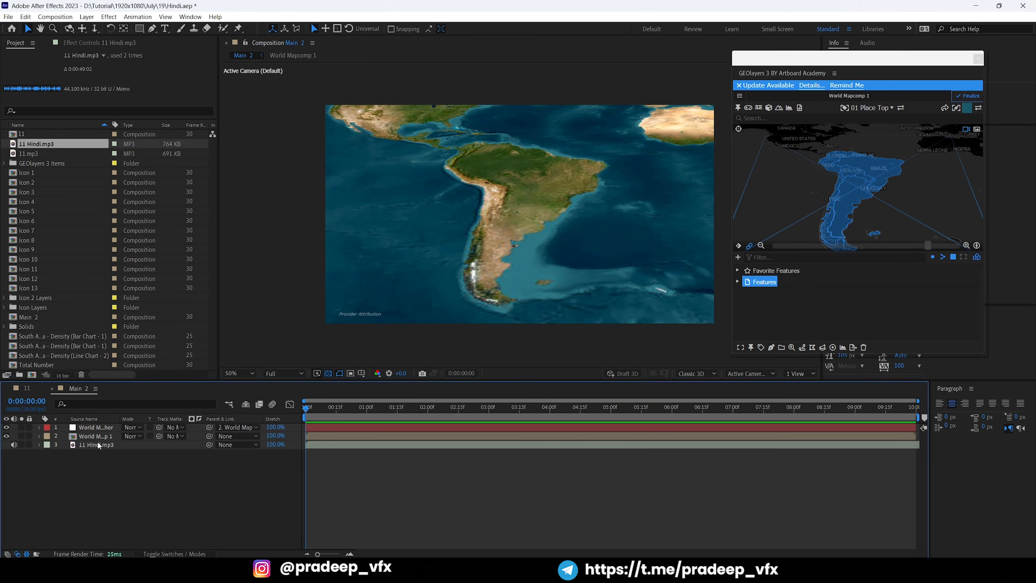
In After Effects, select the 11 Hindi.mp3 layer in Main 2 and briefly preview the composition.
{"action": "left_click", "coordinate": [94, 443]}
{"action": "key", "text": "space"}
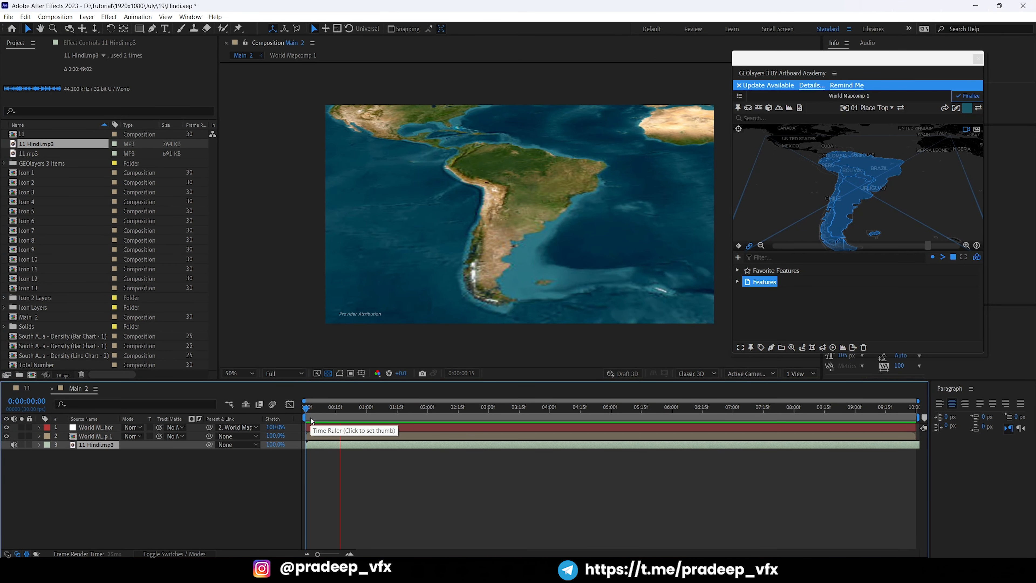
{"action": "key", "text": "space"}
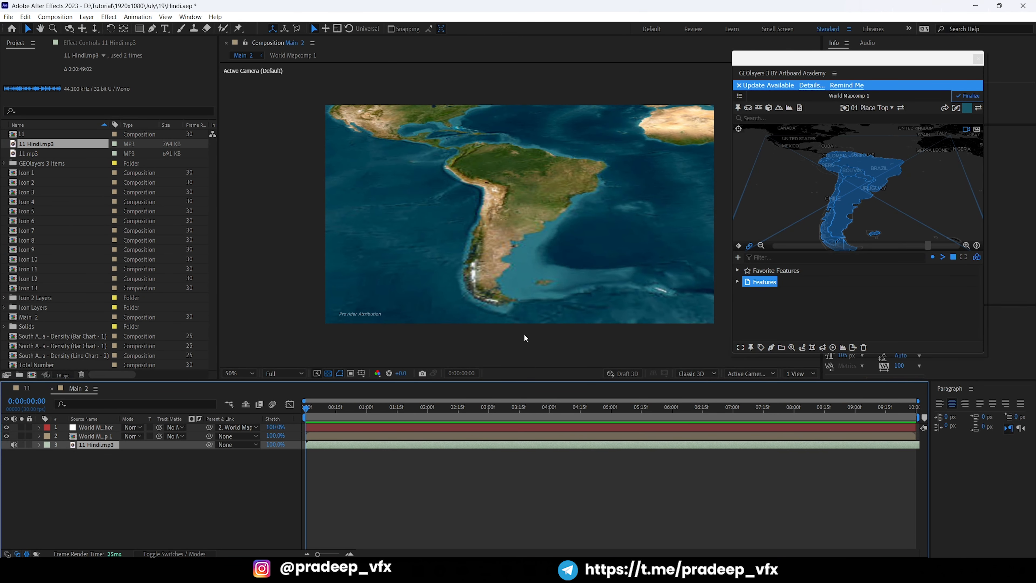
Merge the imported country features into a single feature in GEOlayers.
{"action": "left_click", "coordinate": [760, 286]}
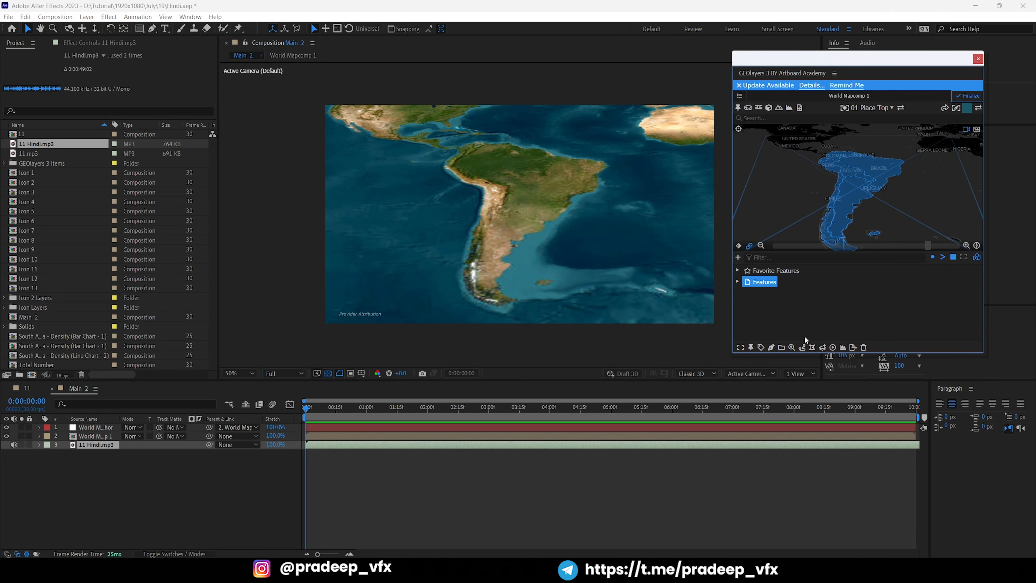
{"action": "left_click", "coordinate": [822, 348]}
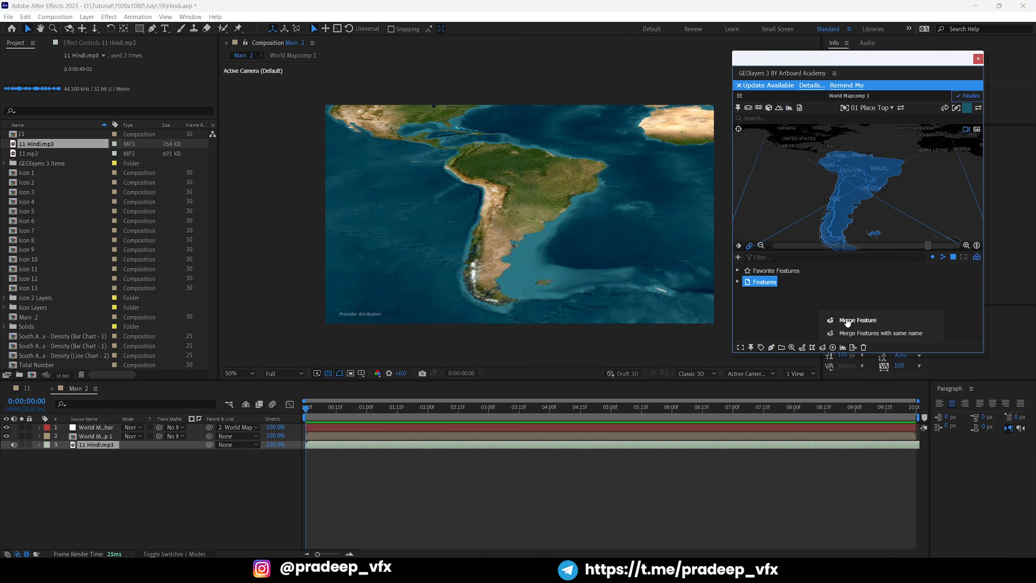
{"action": "left_click", "coordinate": [833, 321]}
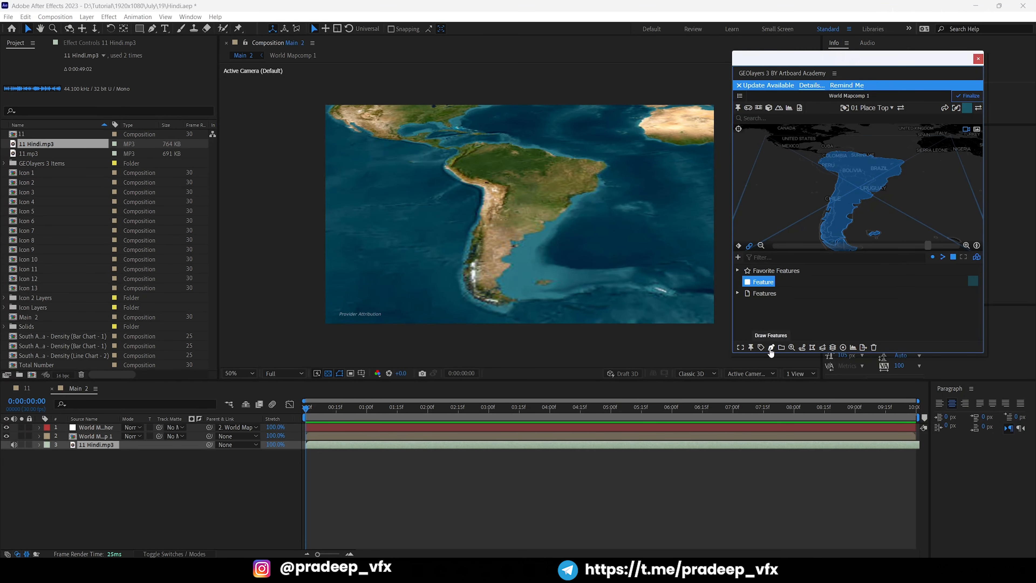
Scrub the opening of composition 11 to examine the finished map animation and return to Main 2.
{"action": "left_click", "coordinate": [27, 388]}
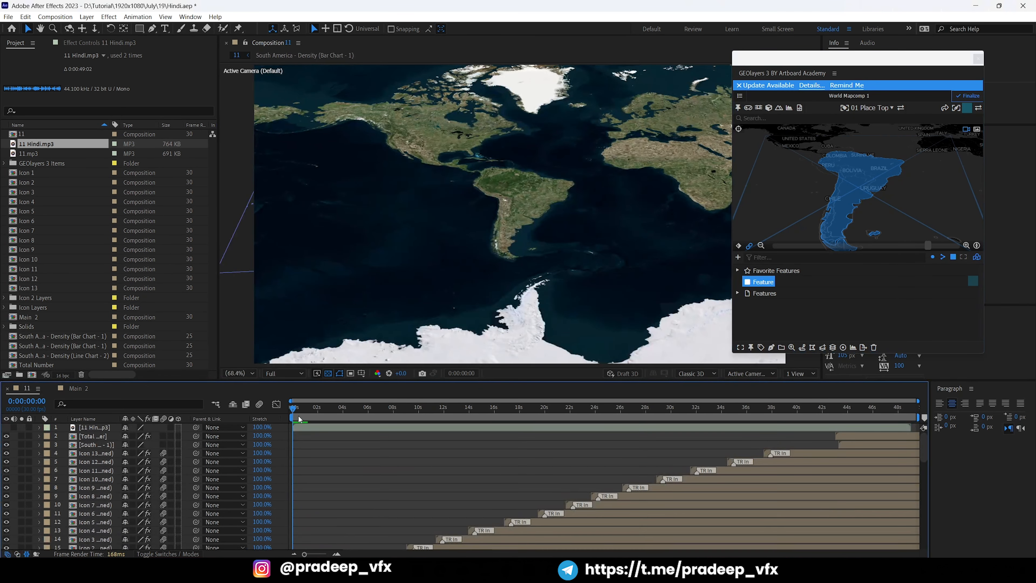
{"action": "mouse_move", "coordinate": [290, 409]}
{"action": "left_mouse_down"}
{"action": "mouse_move", "coordinate": [339, 410]}
{"action": "mouse_move", "coordinate": [303, 411]}
{"action": "left_mouse_up"}
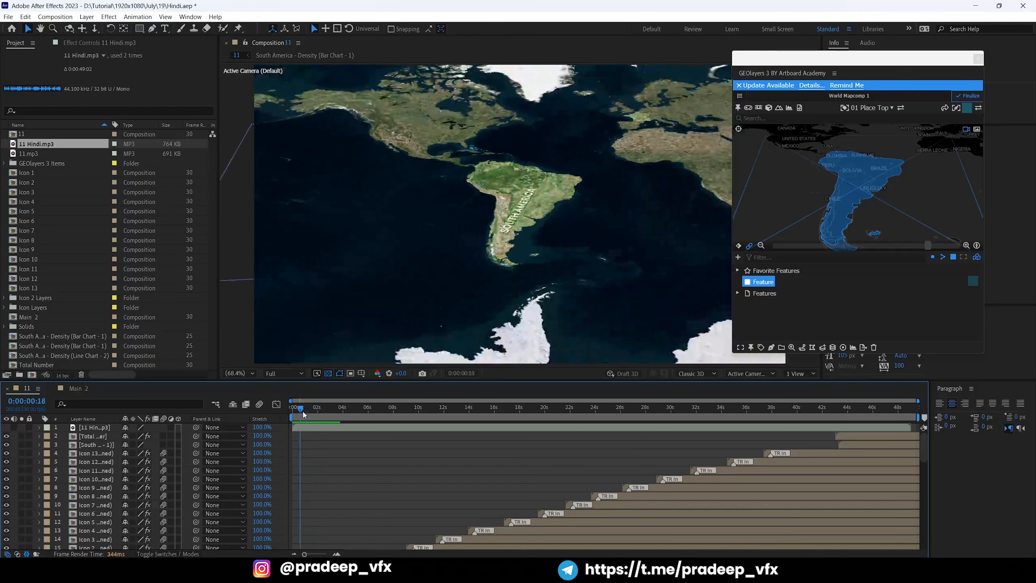
{"action": "left_click", "coordinate": [77, 389]}
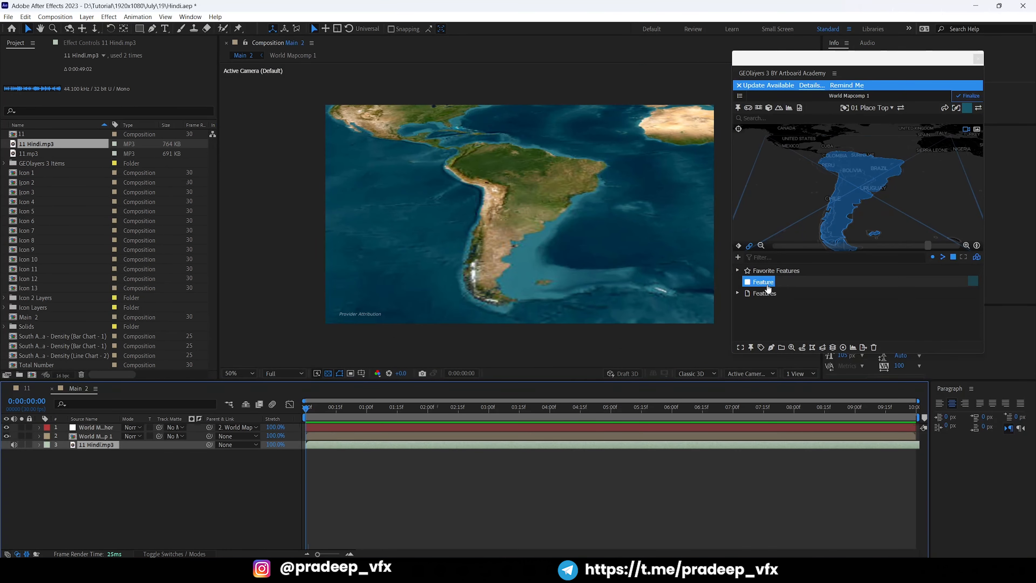
Draw the merged South America feature as a shape layer and set its fill color to FFFFFF.
{"action": "left_click", "coordinate": [771, 348]}
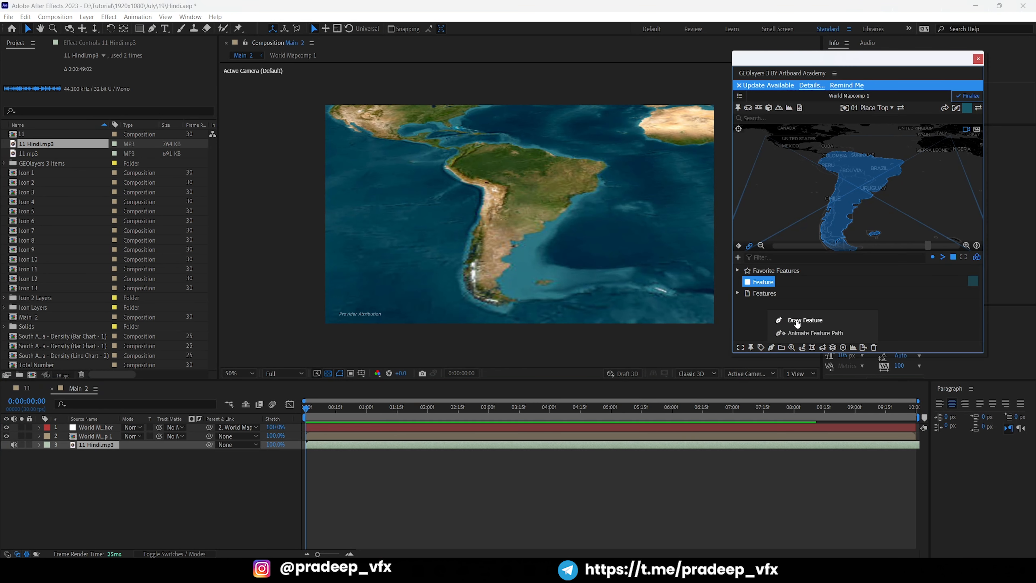
{"action": "left_click", "coordinate": [797, 318]}
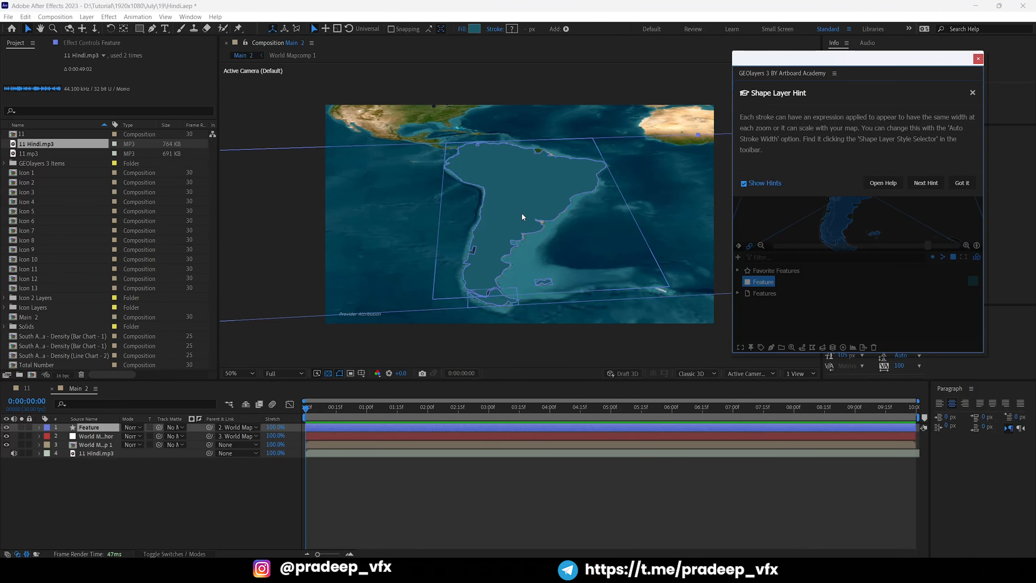
{"action": "left_click", "coordinate": [475, 29]}
{"action": "type", "text": "ffffff"}
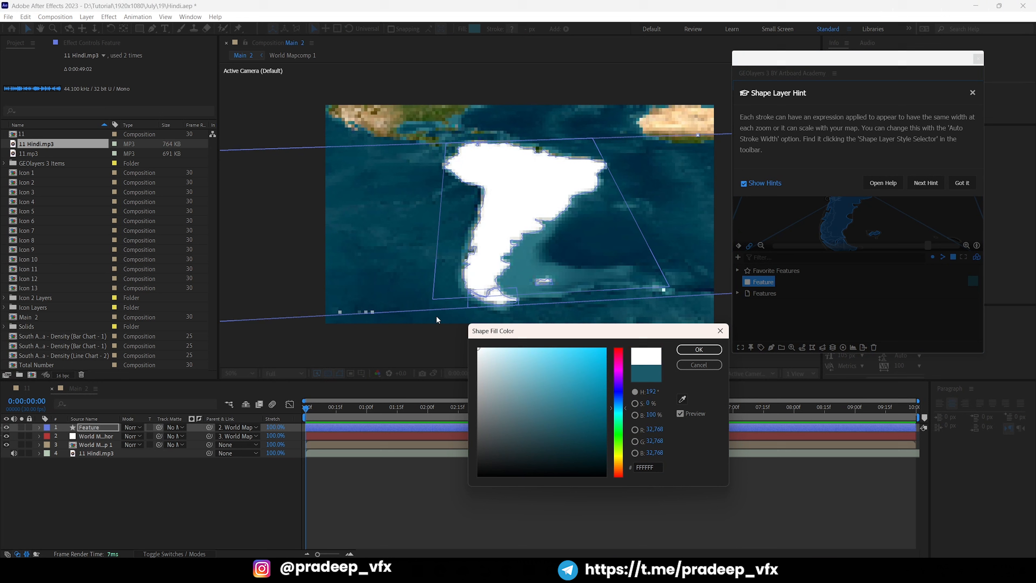
{"action": "left_click", "coordinate": [699, 350]}
Set the Feature layer's opacity to 70%.
{"action": "key", "text": "t"}
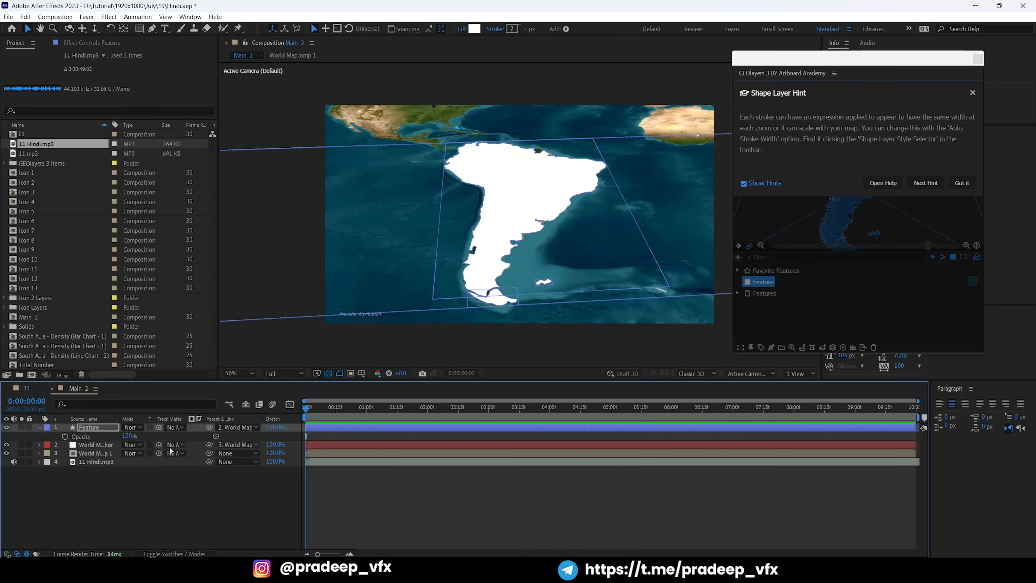
{"action": "left_click", "coordinate": [130, 436]}
{"action": "type", "text": "70"}
{"action": "key", "text": "Return"}
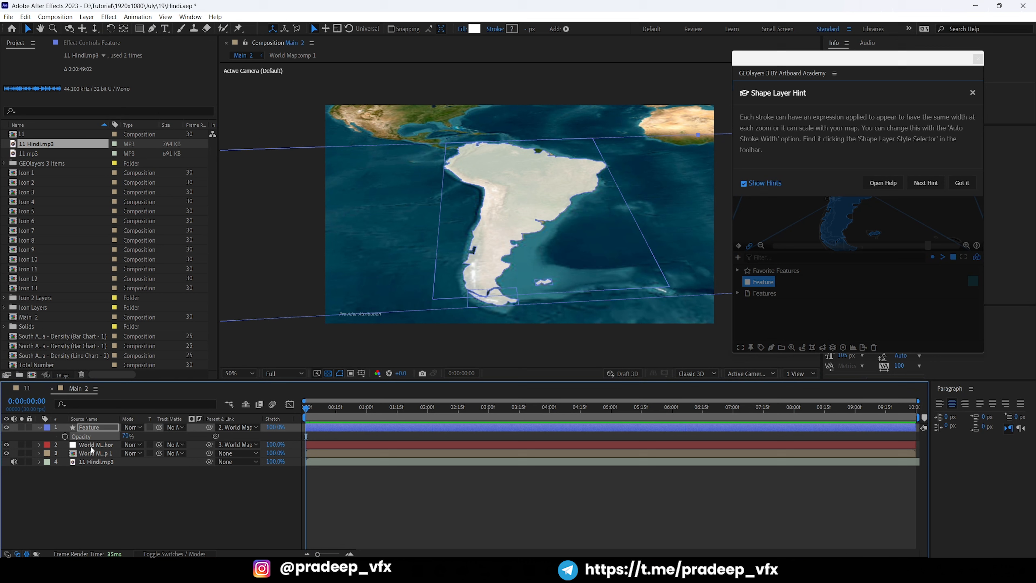
Set the Feature layer's blending mode to Soft Light.
{"action": "left_click", "coordinate": [133, 427]}
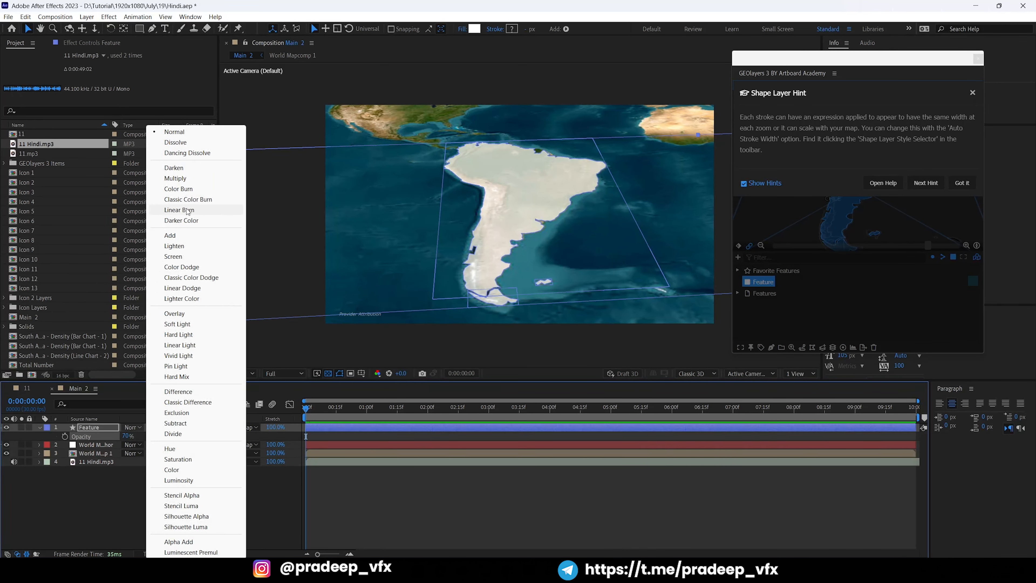
{"action": "left_click", "coordinate": [182, 323]}
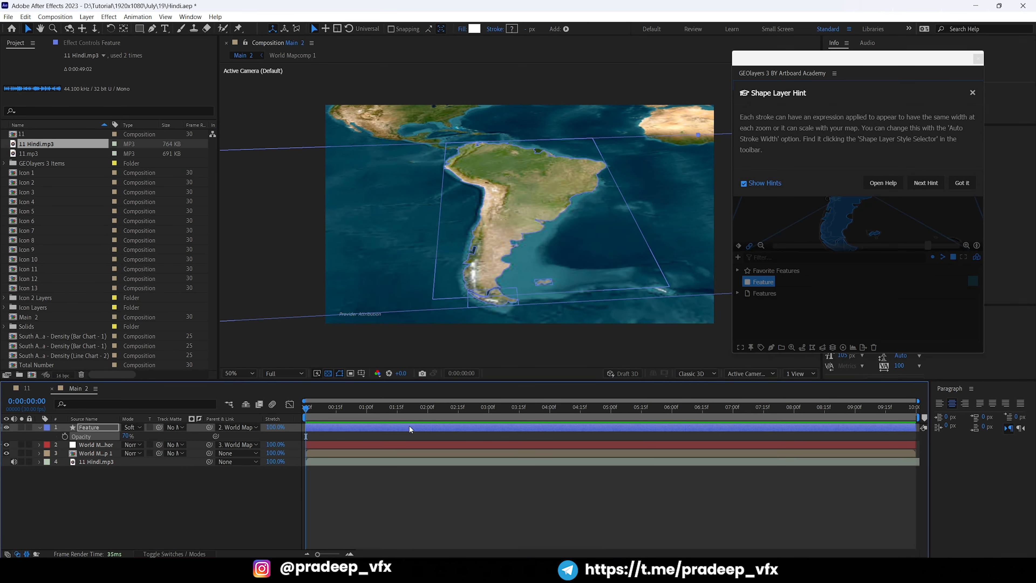
{"action": "left_click", "coordinate": [390, 513]}
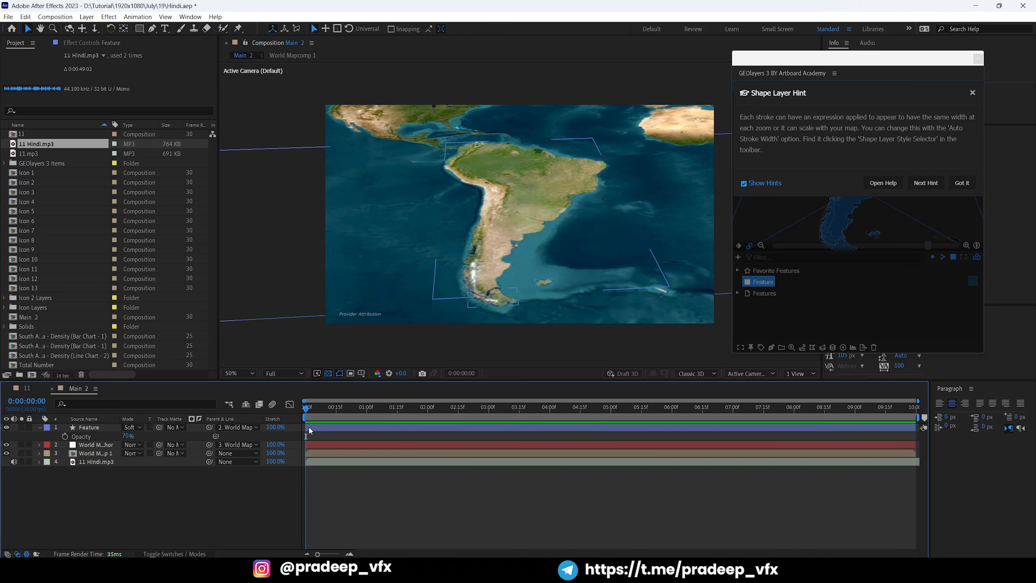
Cycle the Feature layer through the blending modes after Soft Light, ending on a Silhouette mode.
{"action": "left_click", "coordinate": [308, 427]}
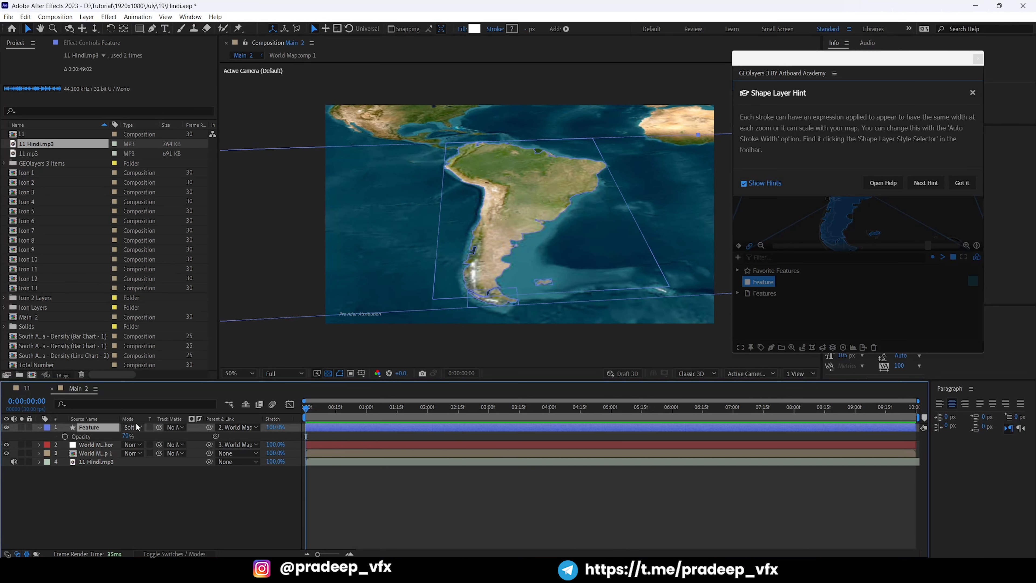
{"action": "key", "text": "shift+equal"}
{"action": "key", "text": "shift+equal"}
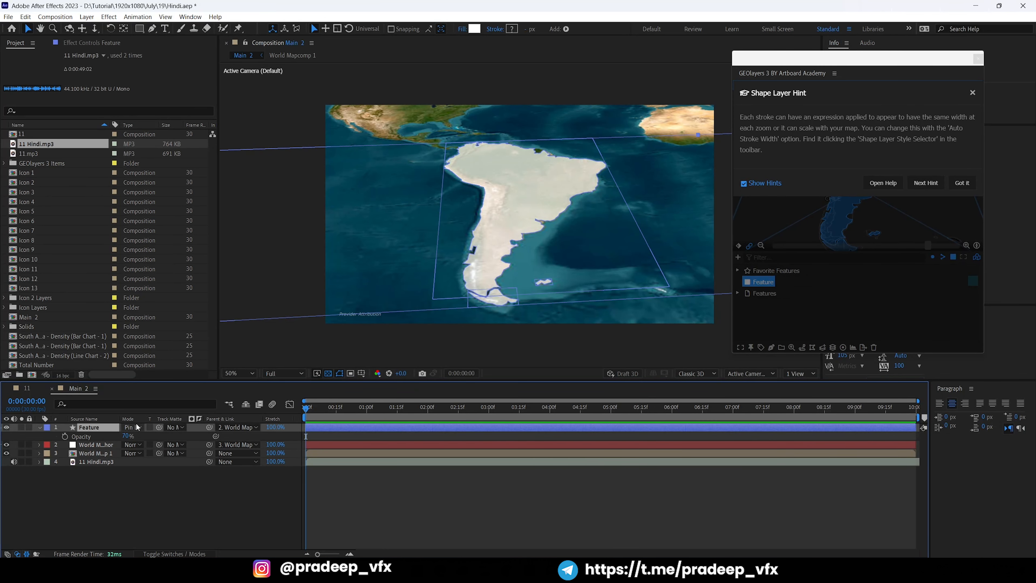
{"action": "key", "text": "shift+equal"}
{"action": "key", "text": "shift+equal"}
{"action": "key", "text": "shift+equal"}
{"action": "key", "text": "shift+equal"}
{"action": "key", "text": "shift+equal"}
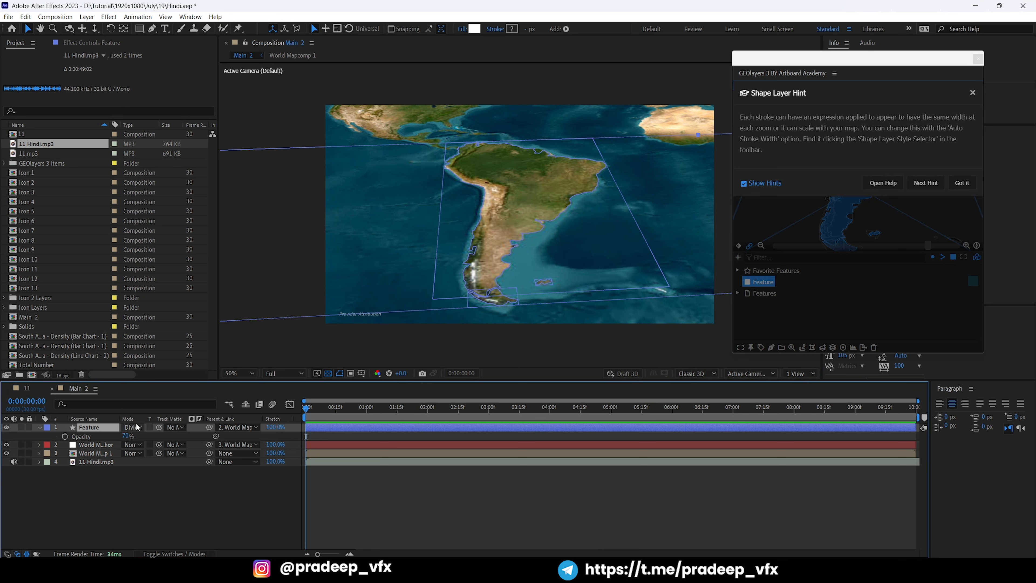
{"action": "key", "text": "shift+equal"}
{"action": "key", "text": "shift+equal"}
{"action": "key", "text": "shift+equal"}
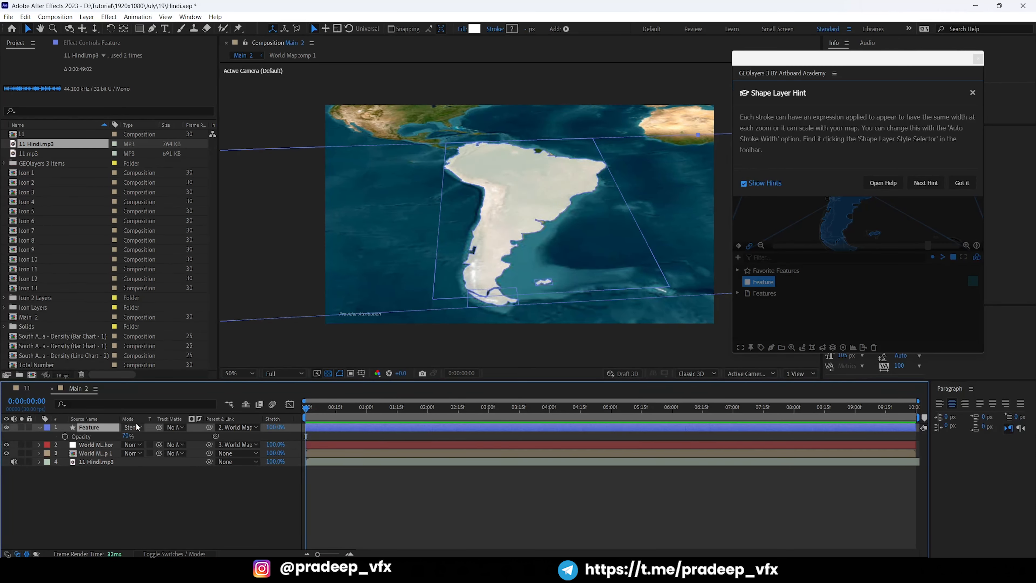
{"action": "key", "text": "shift+equal"}
{"action": "key", "text": "shift+minus"}
{"action": "key", "text": "shift+minus"}
{"action": "left_click", "coordinate": [353, 497]}
Toggle the Feature layer's visibility several times to compare the map with and without it, leaving it visible.
{"action": "left_click", "coordinate": [7, 428]}
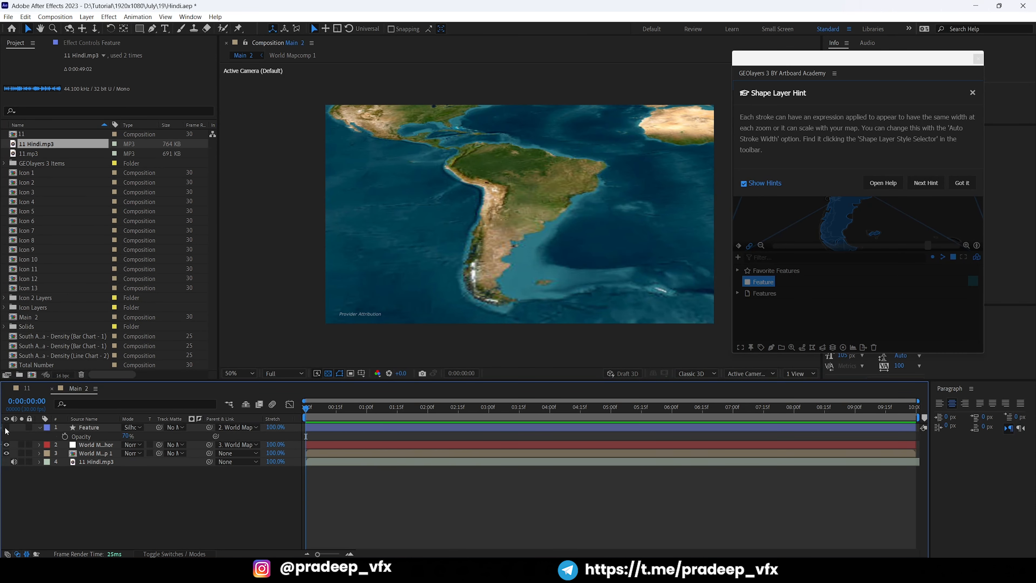
{"action": "left_click", "coordinate": [6, 427]}
{"action": "left_click", "coordinate": [7, 427]}
{"action": "left_click", "coordinate": [6, 428]}
{"action": "left_click", "coordinate": [6, 428]}
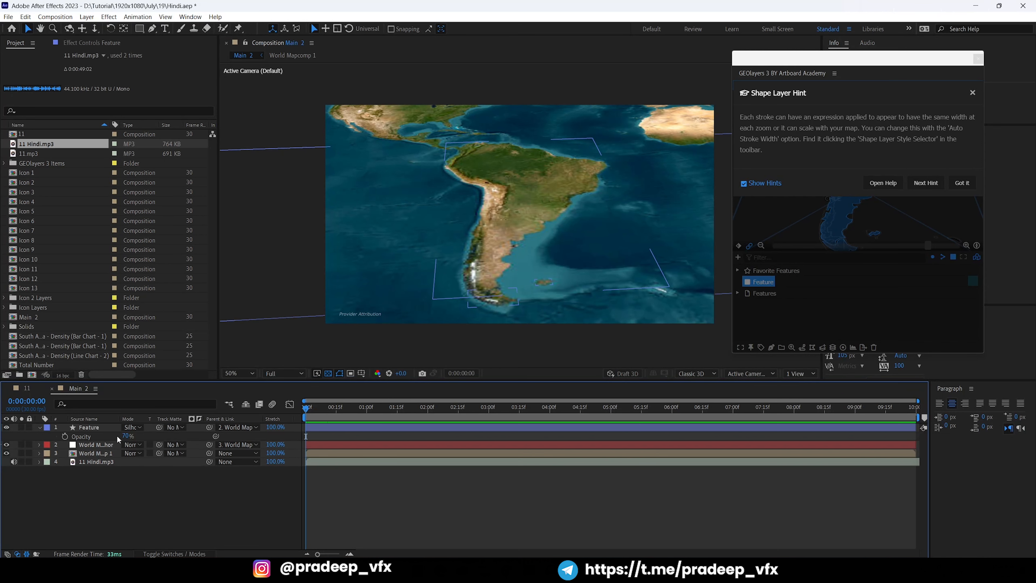
Set the Feature layer's blending mode to Soft Light and its opacity to 62%, comparing the map with and without it.
{"action": "left_click", "coordinate": [132, 427]}
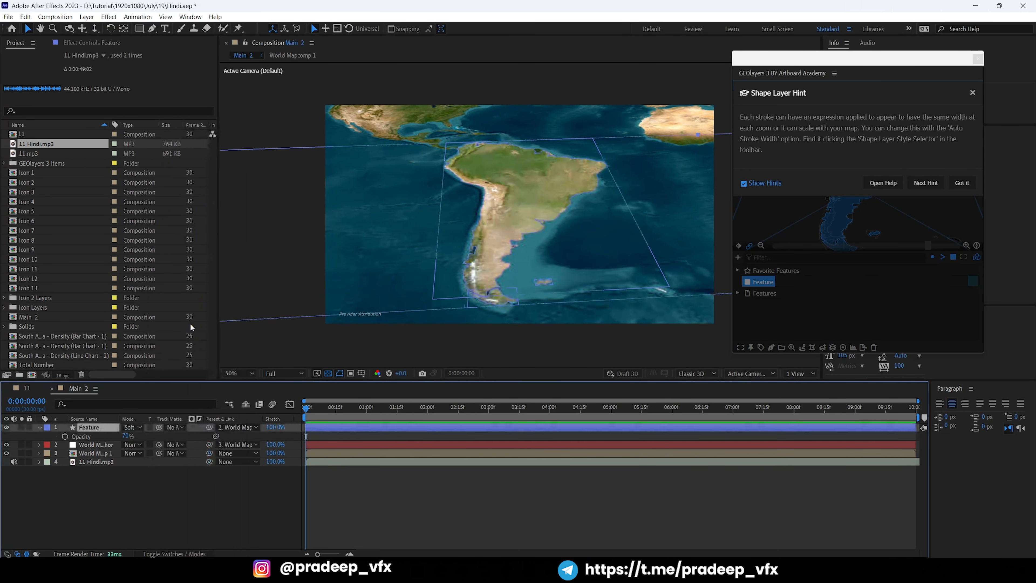
{"action": "left_click", "coordinate": [191, 323]}
{"action": "mouse_move", "coordinate": [128, 435]}
{"action": "left_mouse_down"}
{"action": "mouse_move", "coordinate": [164, 444]}
{"action": "mouse_move", "coordinate": [112, 437]}
{"action": "left_mouse_up"}
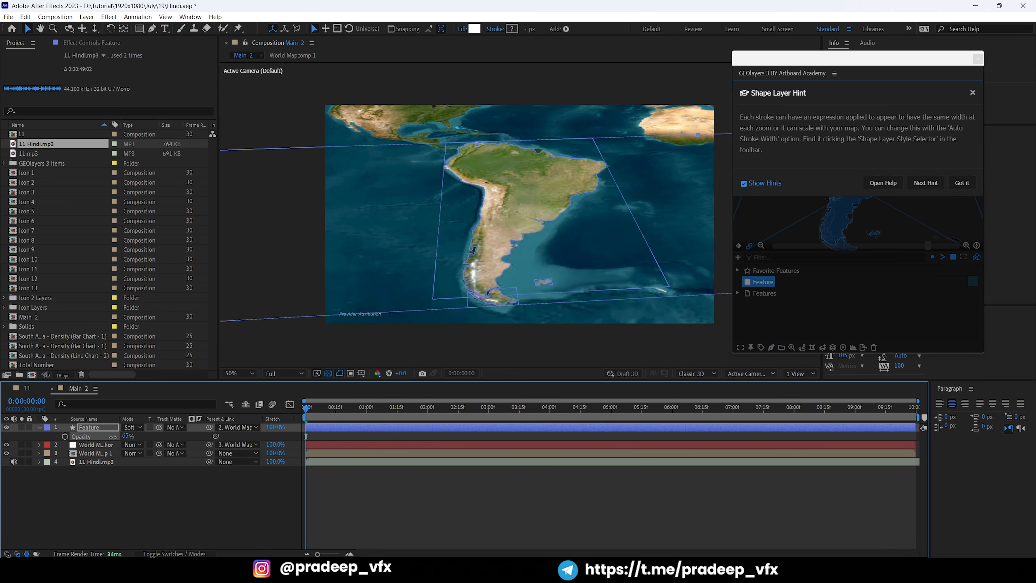
{"action": "left_click", "coordinate": [280, 486]}
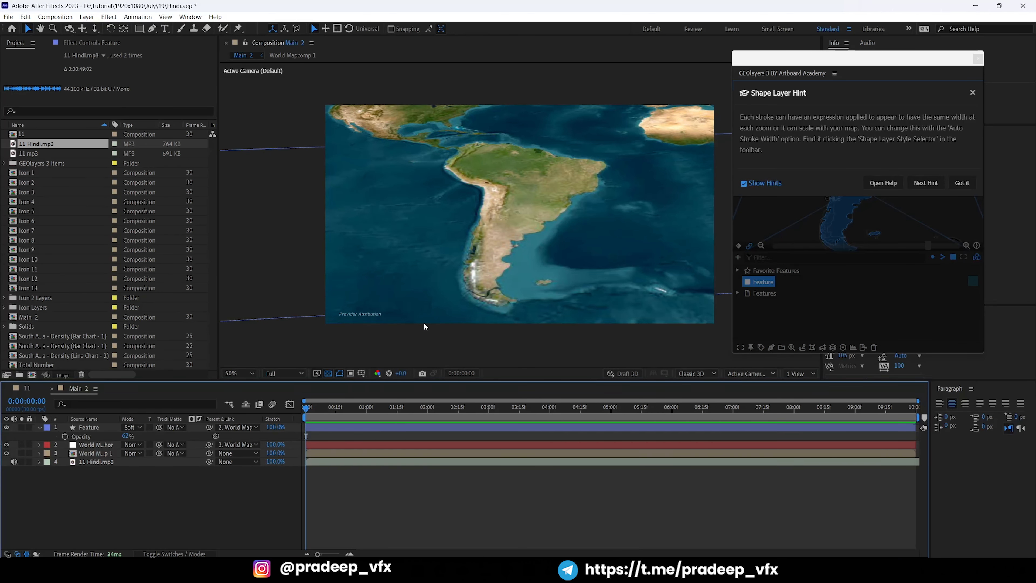
{"action": "left_click", "coordinate": [316, 428]}
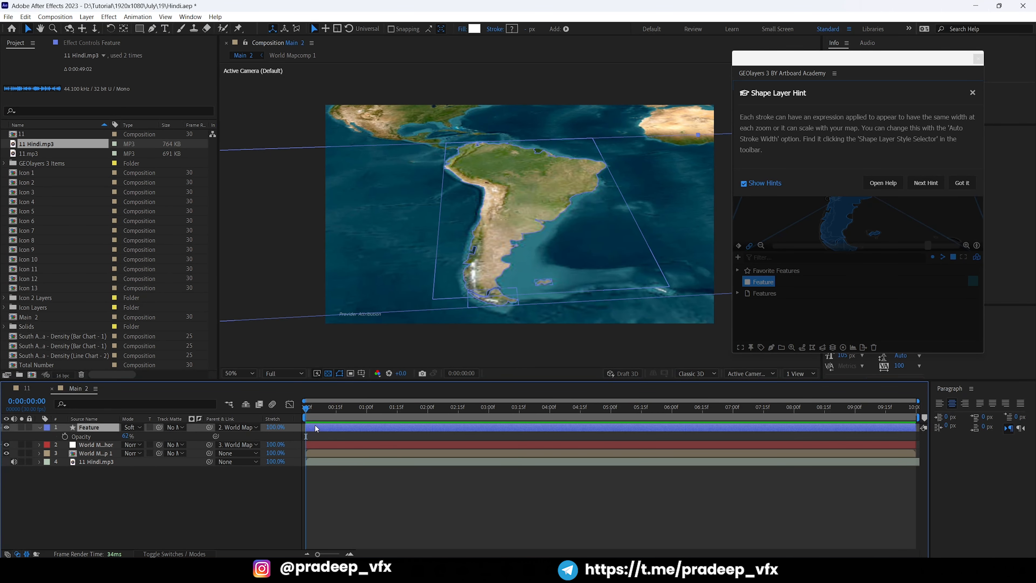
{"action": "left_click", "coordinate": [6, 428]}
{"action": "left_click", "coordinate": [6, 428]}
Move the GEOlayers window aside, then group Effects & Presets with the Info panel and enlarge it.
{"action": "left_click_drag", "start_coordinate": [933, 58], "coordinate": [845, 417]}
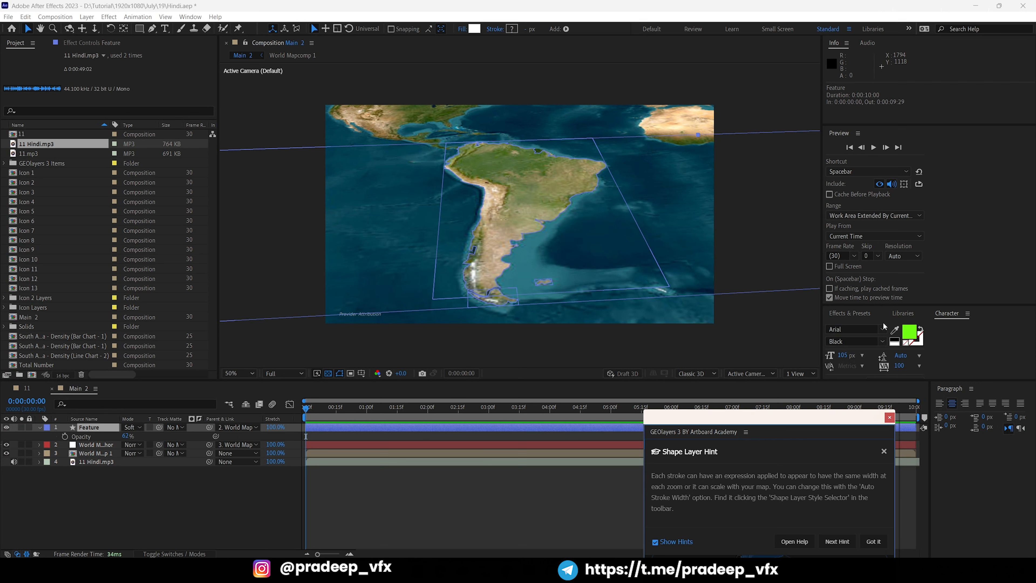
{"action": "left_click", "coordinate": [853, 313]}
{"action": "left_click_drag", "start_coordinate": [846, 317], "coordinate": [862, 76]}
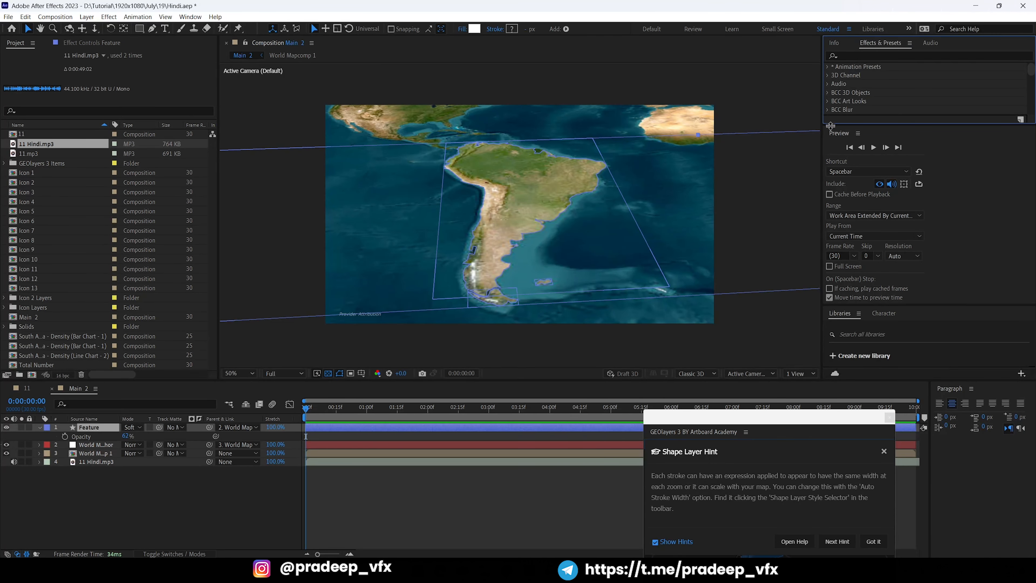
{"action": "left_click_drag", "start_coordinate": [832, 124], "coordinate": [852, 314]}
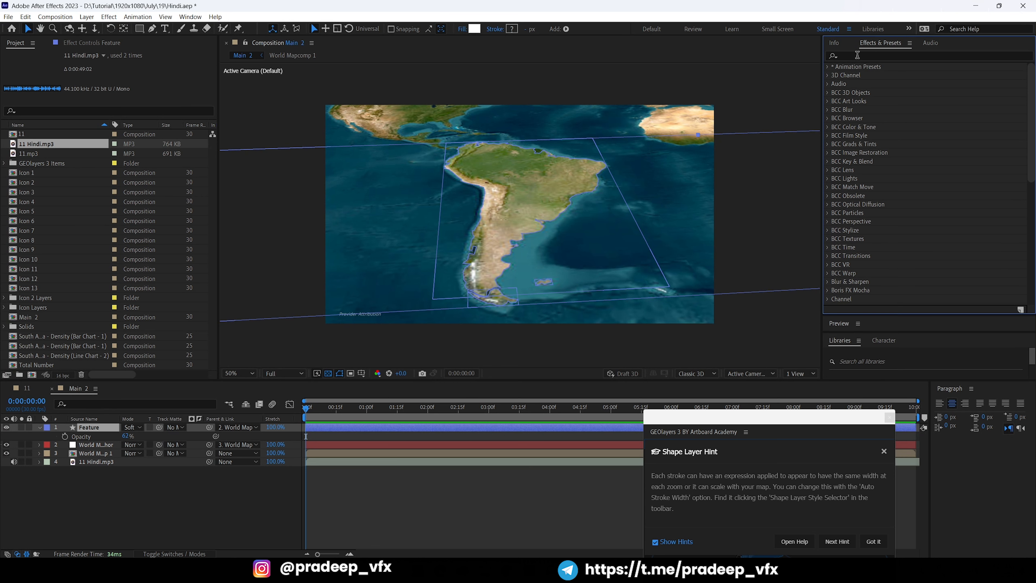
Find the "Flickering Opacity - at layer in" preset with a "flicker" search, apply it to the Feature layer and preview it.
{"action": "left_click", "coordinate": [858, 55]}
{"action": "type", "text": "flicker"}
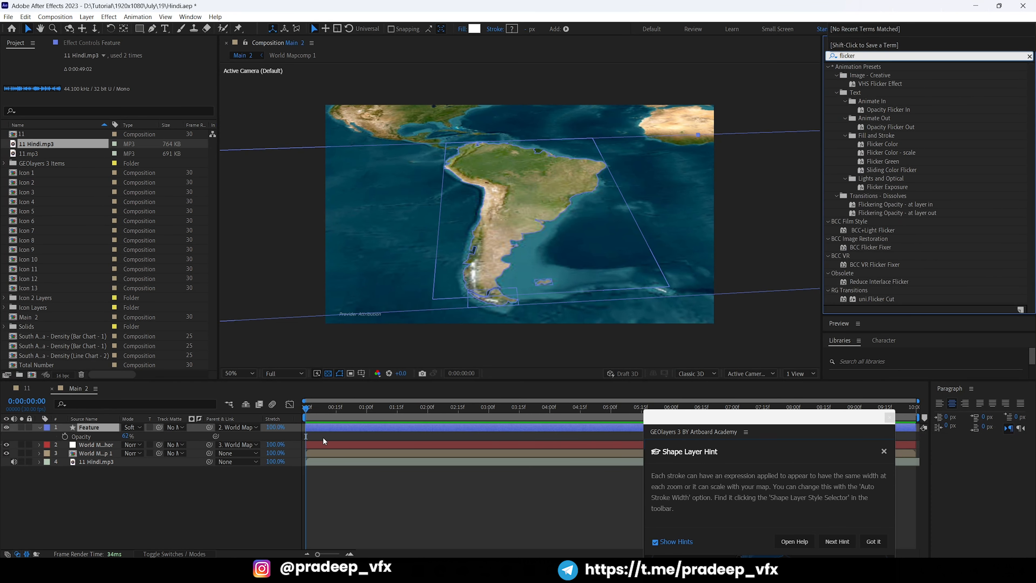
{"action": "left_click_drag", "start_coordinate": [865, 204], "coordinate": [357, 429]}
{"action": "key", "text": "space"}
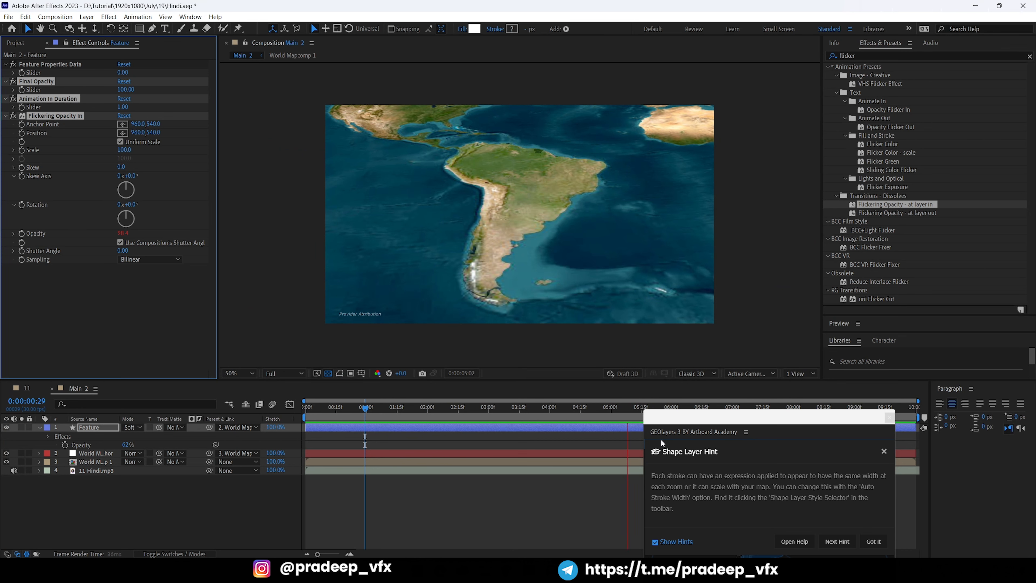
{"action": "key", "text": "space"}
Split the Feature layer at 0:00:05:14 and delete the part after the cut.
{"action": "left_click_drag", "start_coordinate": [690, 414], "coordinate": [715, 481]}
{"action": "left_click", "coordinate": [651, 427]}
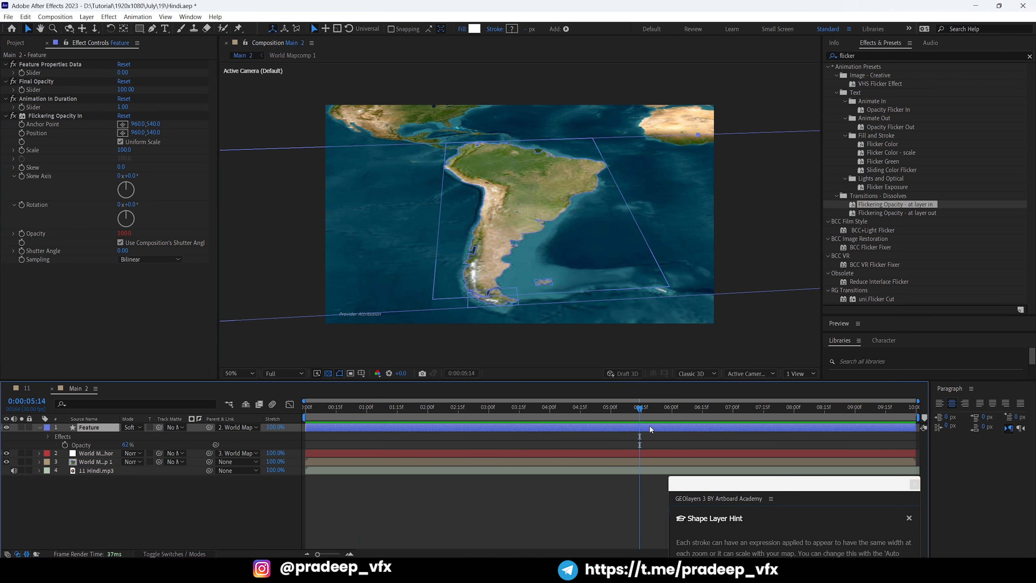
{"action": "key", "text": "ctrl+shift+d"}
{"action": "key", "text": "Delete"}
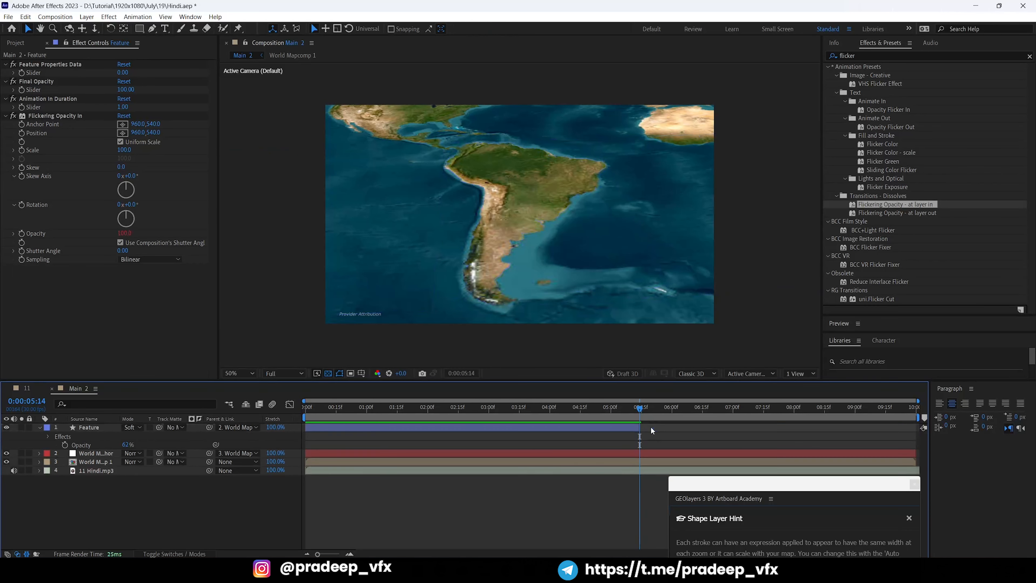
Apply the "Flickering Opacity - at layer out" preset to the Feature layer and return to the start of the composition.
{"action": "left_click", "coordinate": [631, 429]}
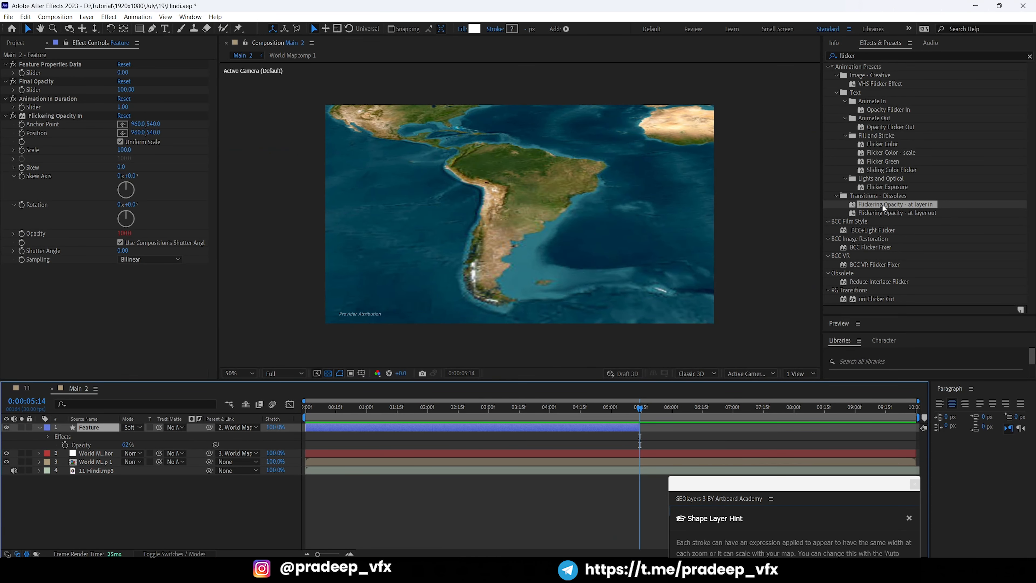
{"action": "left_click_drag", "start_coordinate": [883, 212], "coordinate": [625, 429]}
{"action": "key", "text": "Home"}
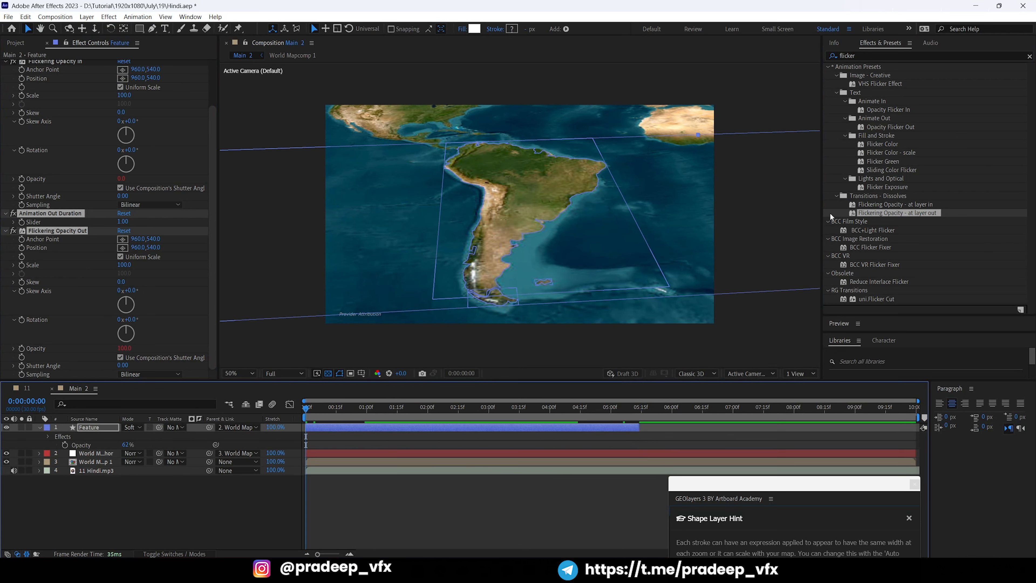
Bring the GEOlayers window back, dismiss its hints and keyframe the World Mapcomp 1 view at 0:00:00:00.
{"action": "left_click_drag", "start_coordinate": [774, 479], "coordinate": [856, 107]}
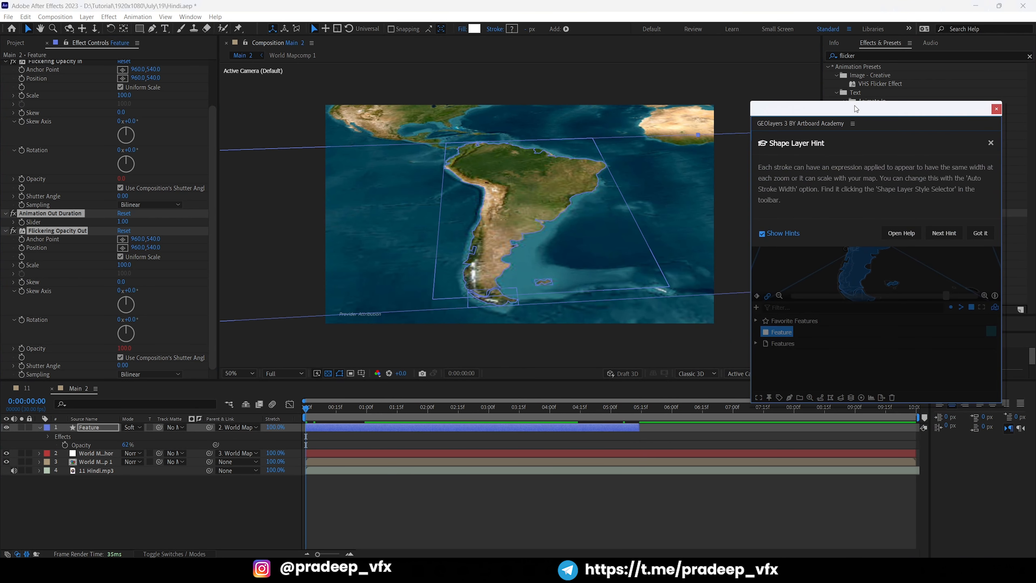
{"action": "left_click", "coordinate": [991, 143]}
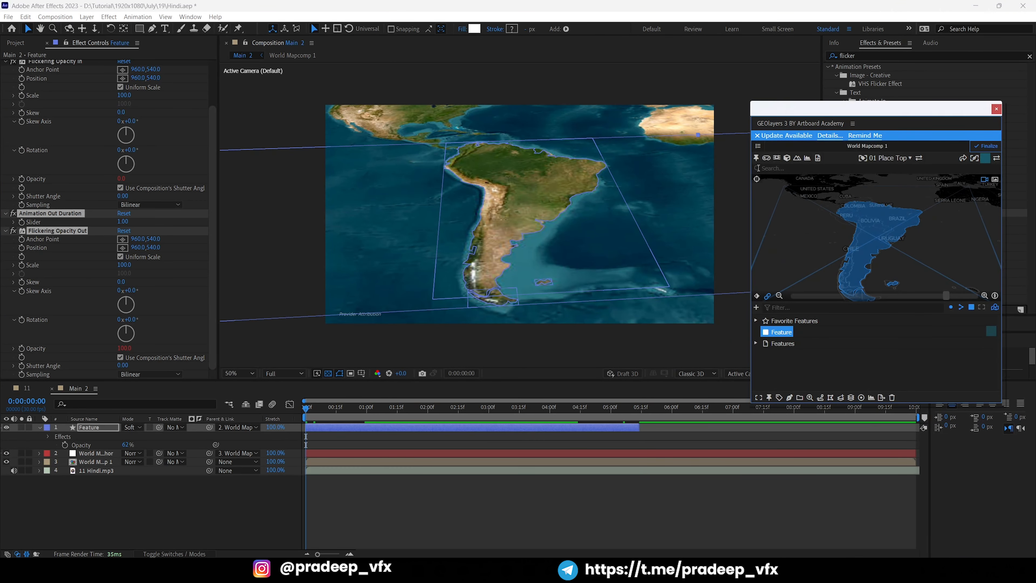
{"action": "left_click", "coordinate": [757, 296]}
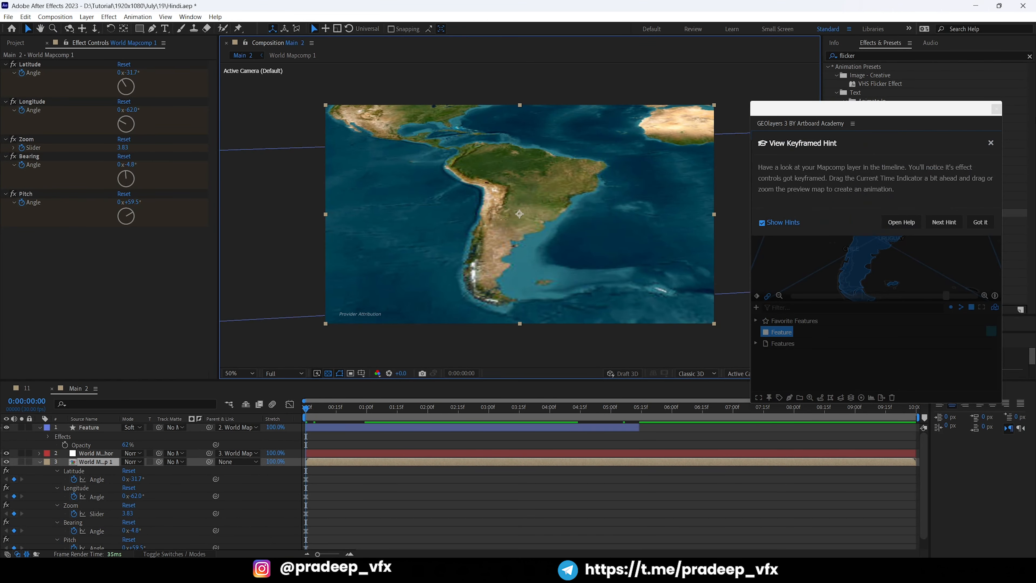
{"action": "left_click", "coordinate": [991, 142]}
Zoom the map's opening view out to about 2.49 and recentre it near latitude -46.5°, longitude -57.7°, then preview.
{"action": "scroll", "coordinate": [870, 235], "scroll_direction": "down", "scroll_amount": 5}
{"action": "scroll", "coordinate": [870, 235], "scroll_direction": "down", "scroll_amount": 2}
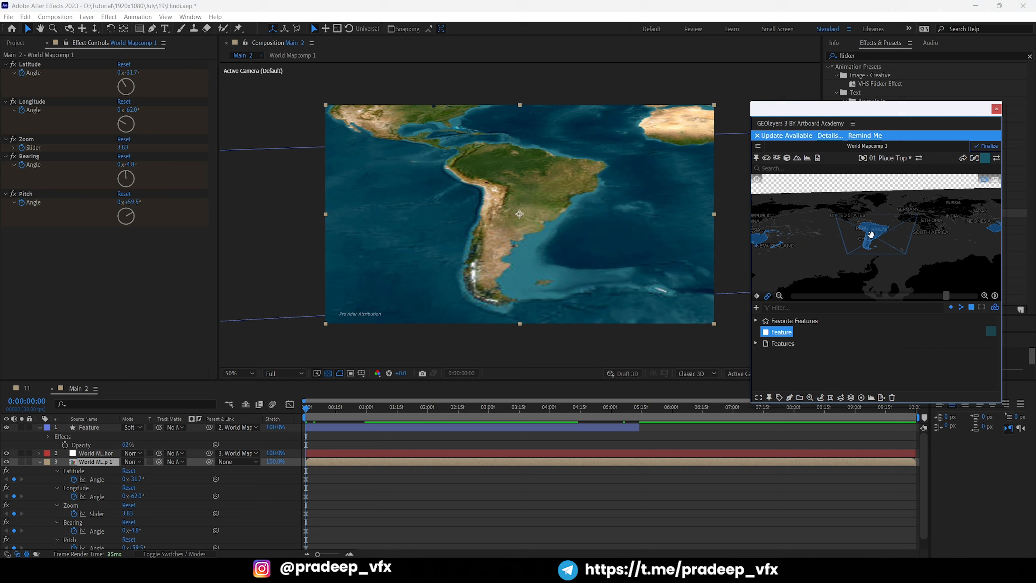
{"action": "left_click_drag", "start_coordinate": [877, 234], "coordinate": [876, 225]}
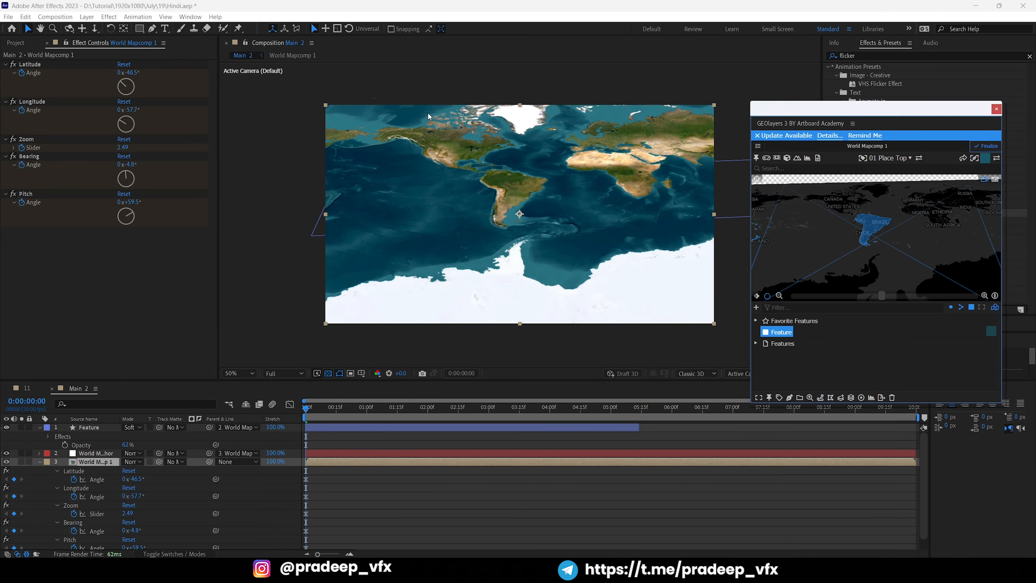
{"action": "key", "text": "space"}
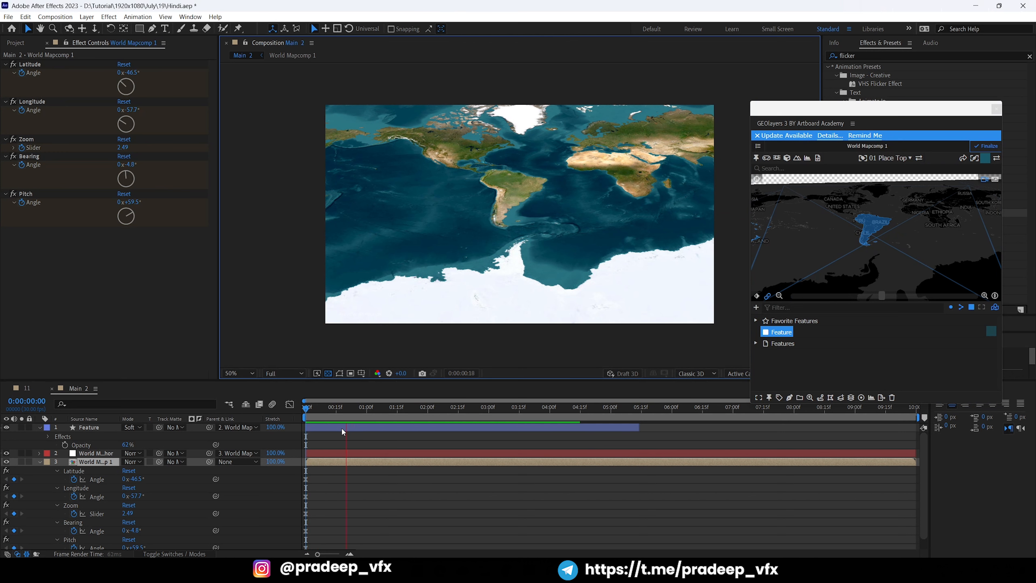
At 0:00:01:09, frame the South America feature in the map view at zoom 4.25 and preview the move from the start.
{"action": "double_click", "coordinate": [783, 332]}
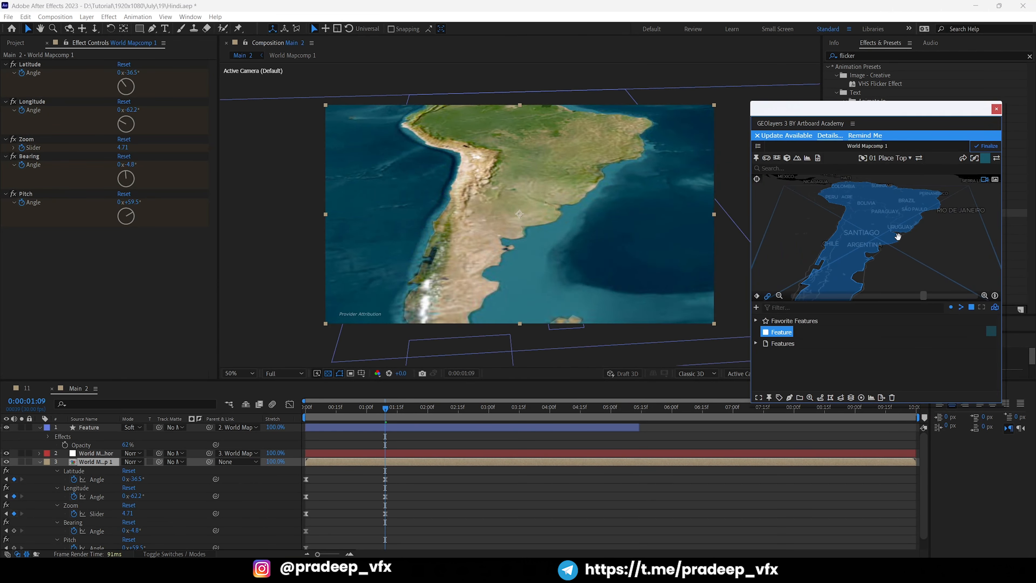
{"action": "left_click_drag", "start_coordinate": [883, 295], "coordinate": [842, 309]}
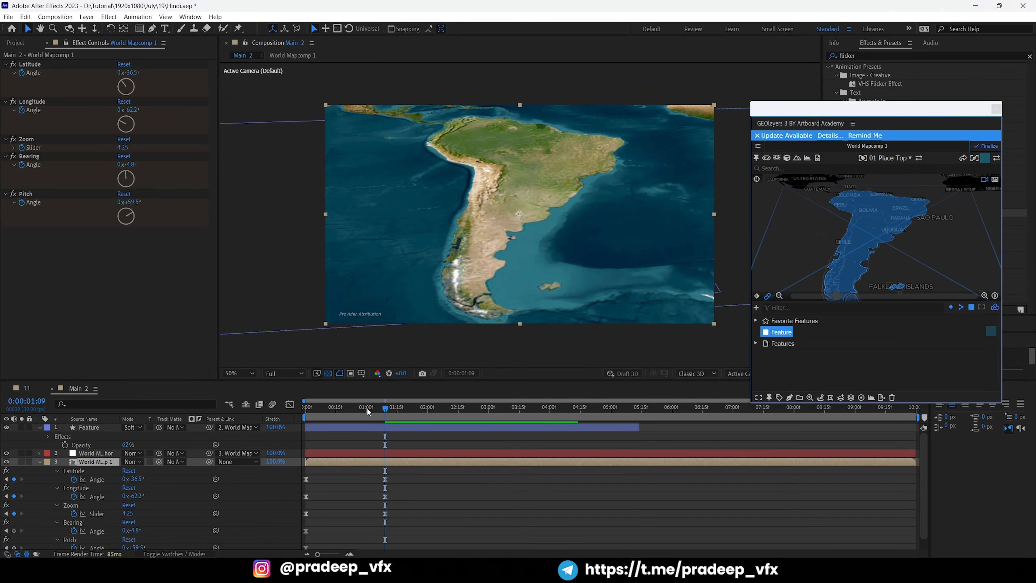
{"action": "left_click", "coordinate": [306, 407]}
{"action": "key", "text": "space"}
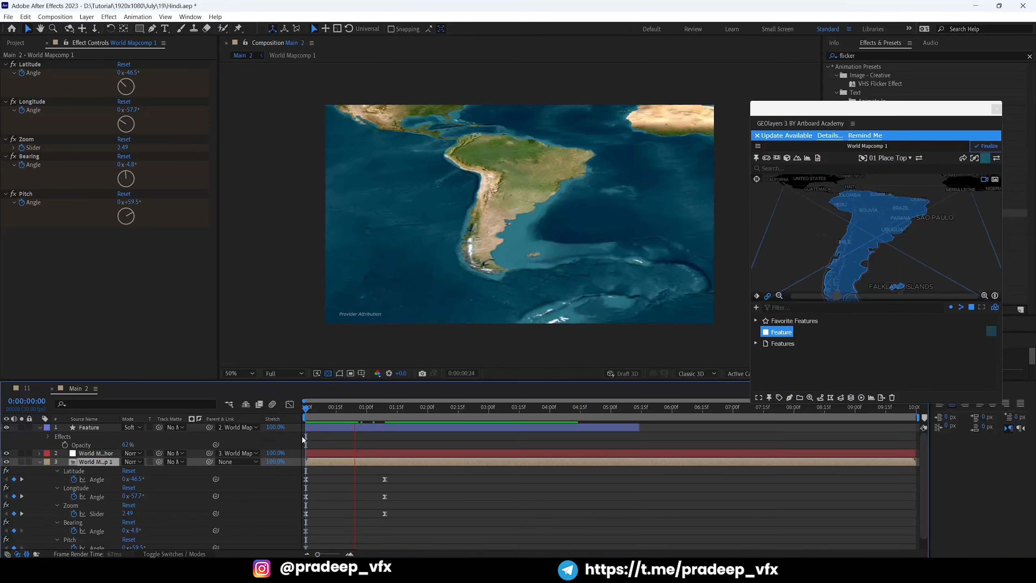
Add Bearing and Pitch keyframes at 0:00:01:09, then move all five second map keyframes to about 0:00:02:15.
{"action": "left_click_drag", "start_coordinate": [318, 476], "coordinate": [272, 551]}
{"action": "key", "text": "j"}
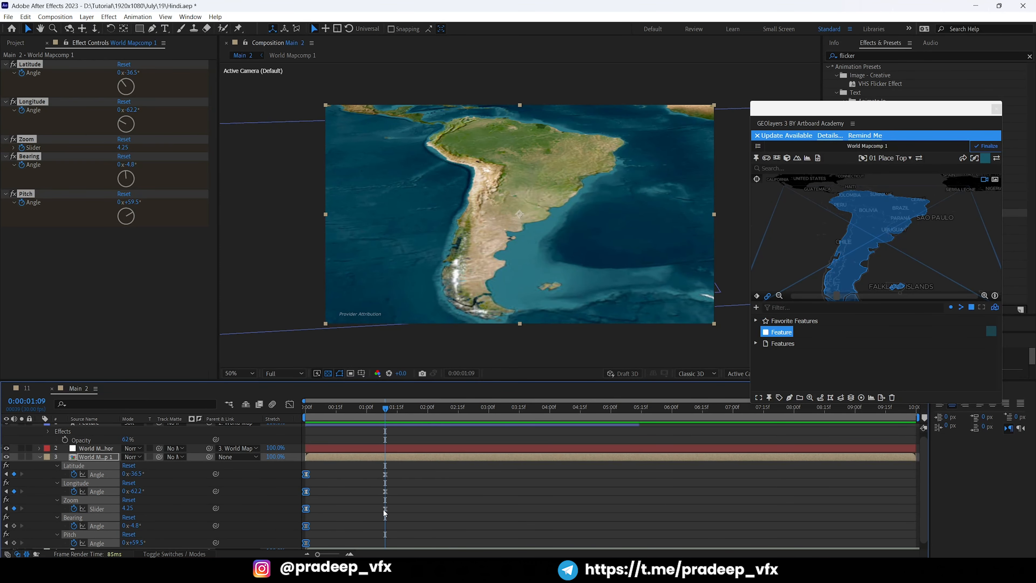
{"action": "left_click", "coordinate": [15, 526]}
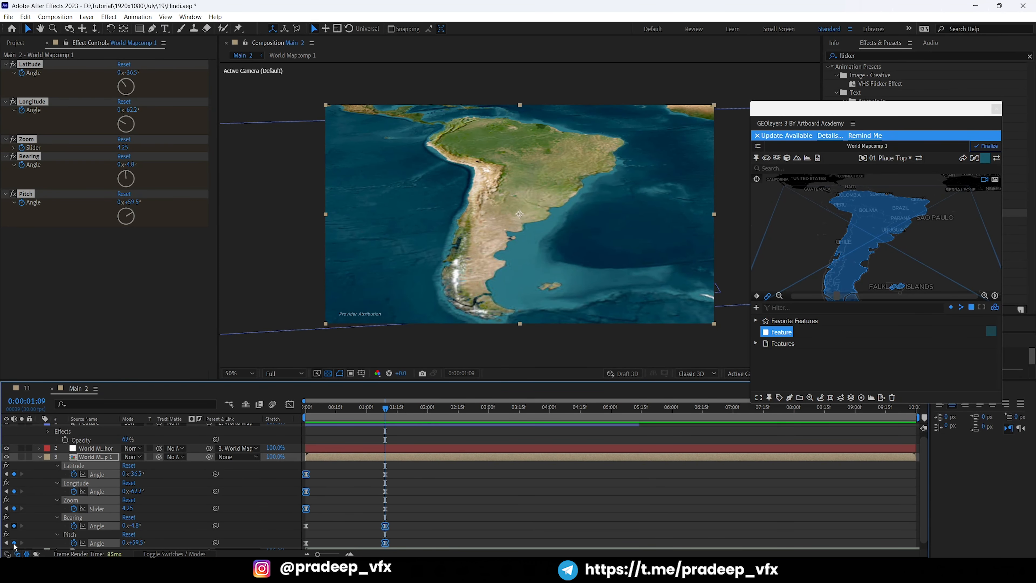
{"action": "left_click", "coordinate": [14, 543]}
{"action": "key", "text": "grave"}
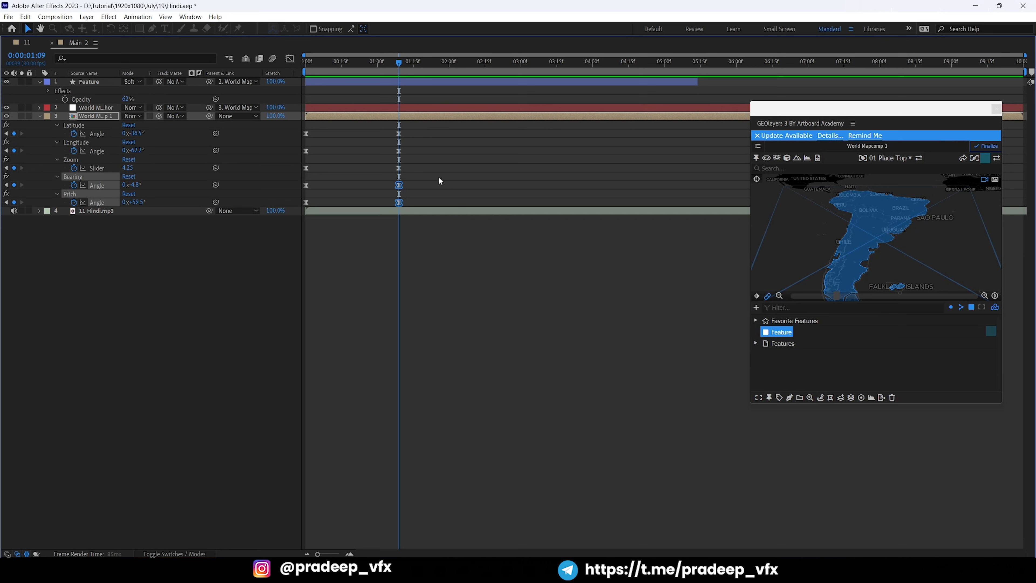
{"action": "left_click_drag", "start_coordinate": [419, 135], "coordinate": [484, 205]}
Copy World Mapcomp 1's first set of map keyframes and paste them at 0:00:05:14, where the Feature layer ends.
{"action": "left_click", "coordinate": [699, 64]}
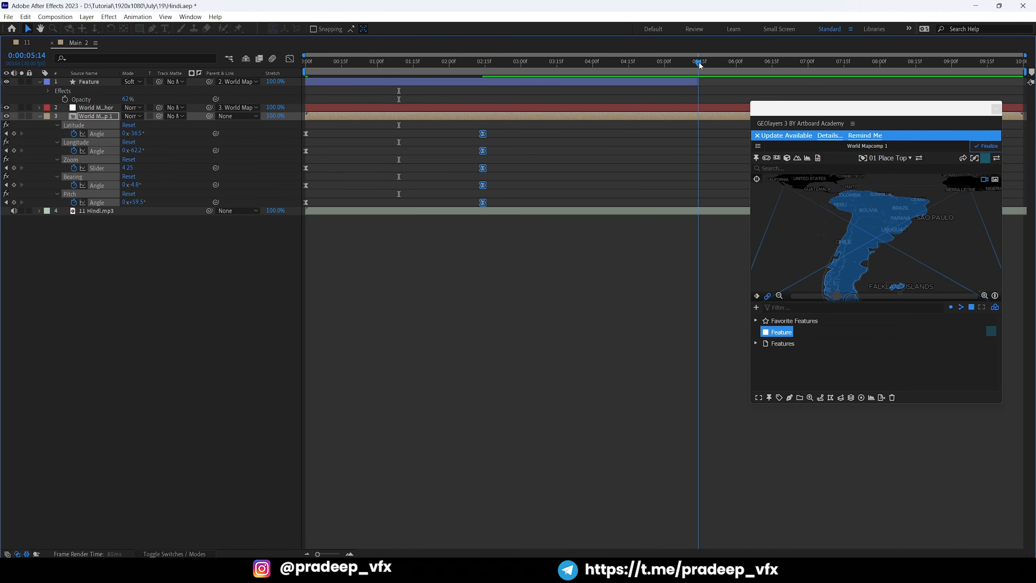
{"action": "left_click", "coordinate": [693, 82]}
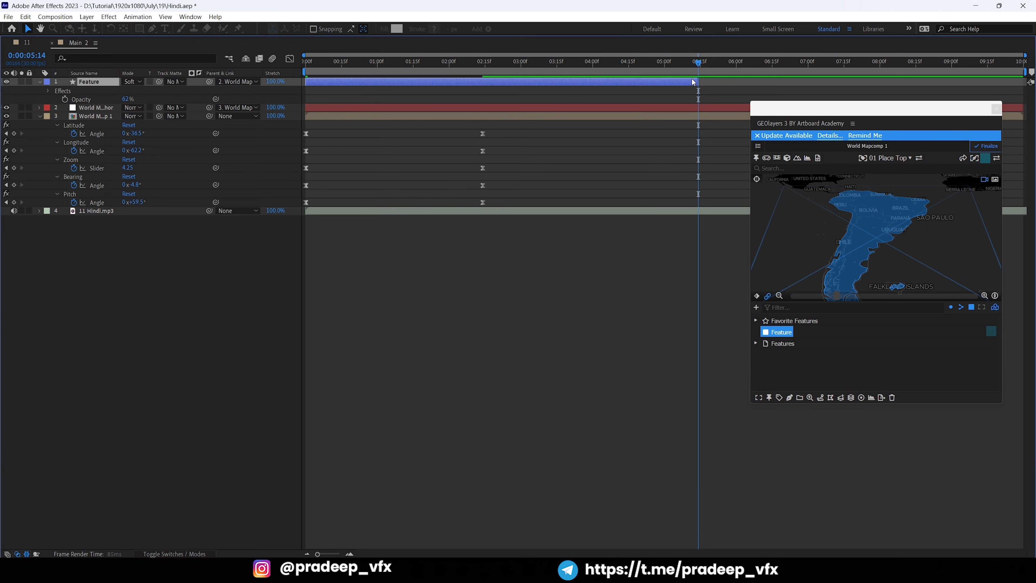
{"action": "left_click_drag", "start_coordinate": [326, 129], "coordinate": [272, 201]}
{"action": "key", "text": "ctrl+v"}
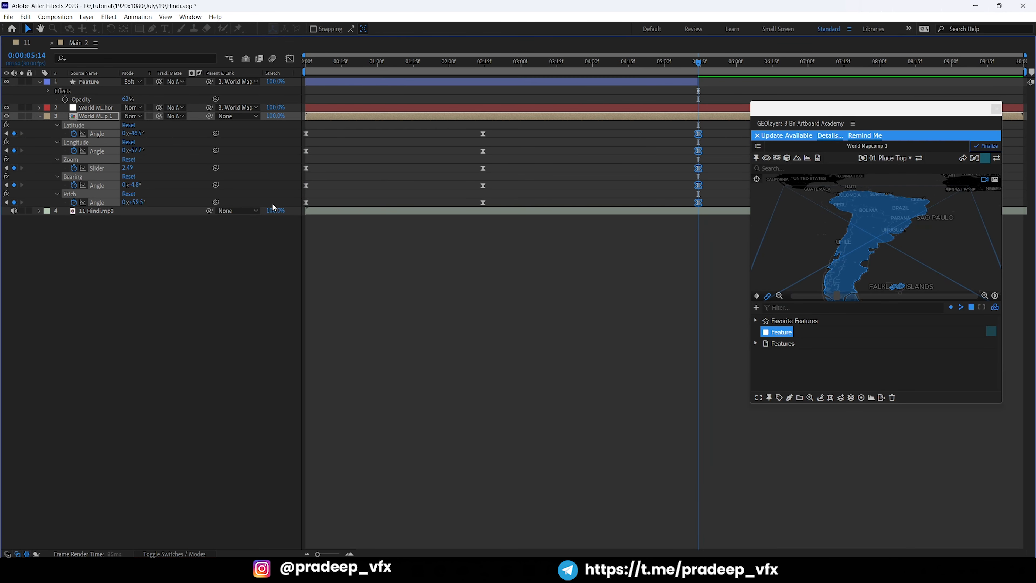
Preview the map animation from the start, set the preview resolution to Quarter and scrub through the zoom-in.
{"action": "left_click_drag", "start_coordinate": [629, 68], "coordinate": [286, 68]}
{"action": "key", "text": "grave"}
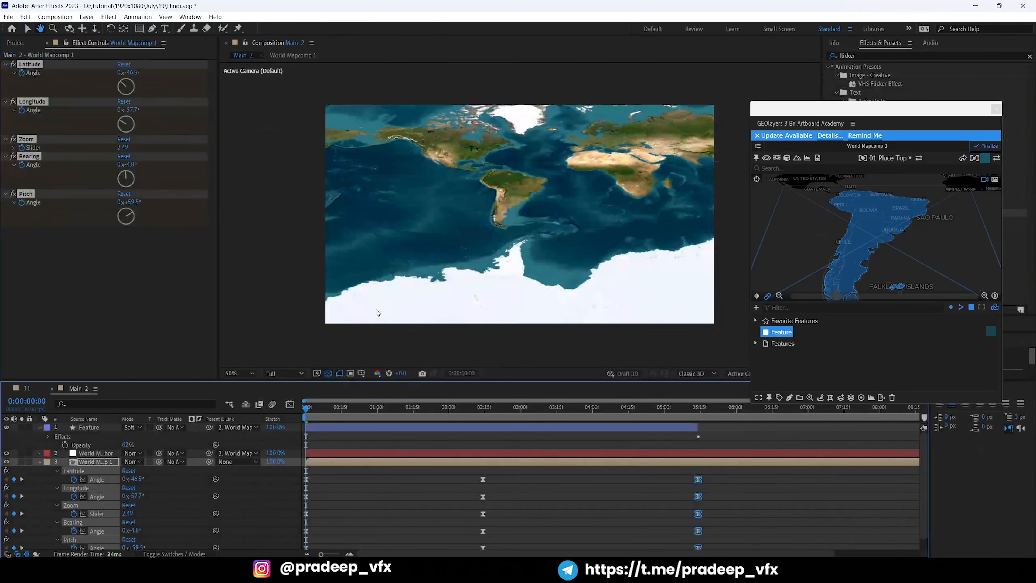
{"action": "key", "text": "space"}
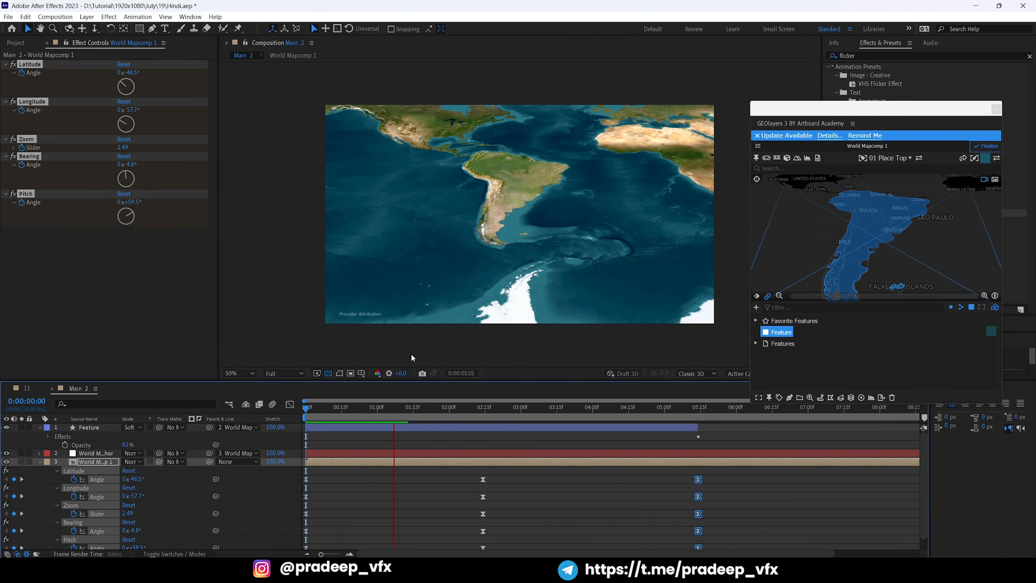
{"action": "key", "text": "space"}
{"action": "left_click", "coordinate": [297, 372]}
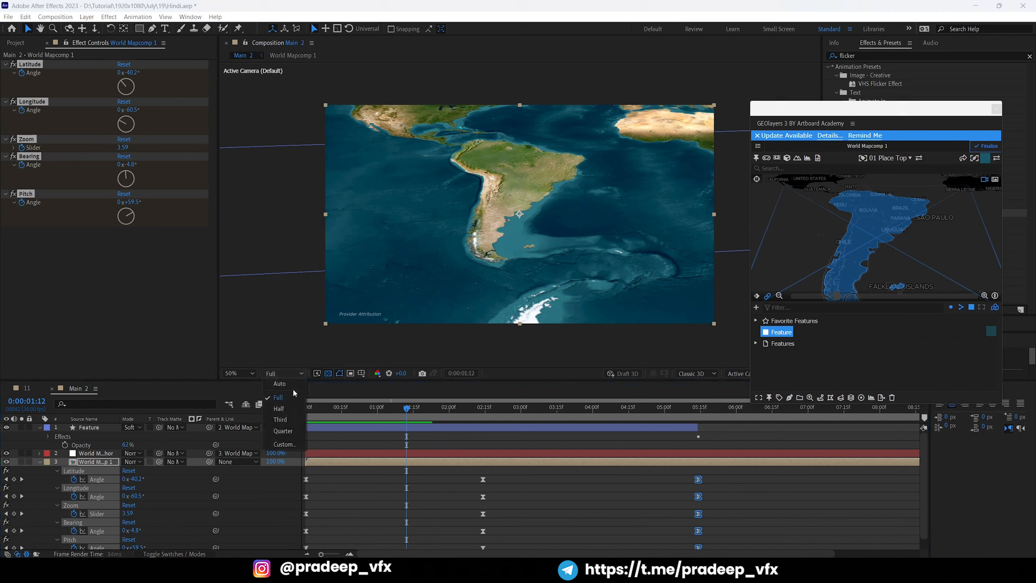
{"action": "left_click", "coordinate": [284, 432]}
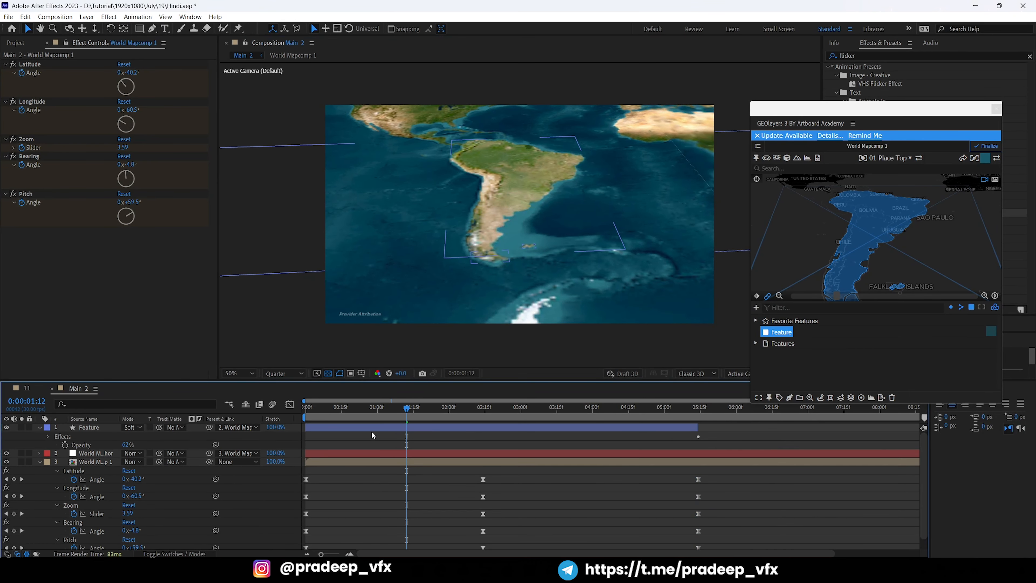
{"action": "left_click_drag", "start_coordinate": [383, 409], "coordinate": [448, 406]}
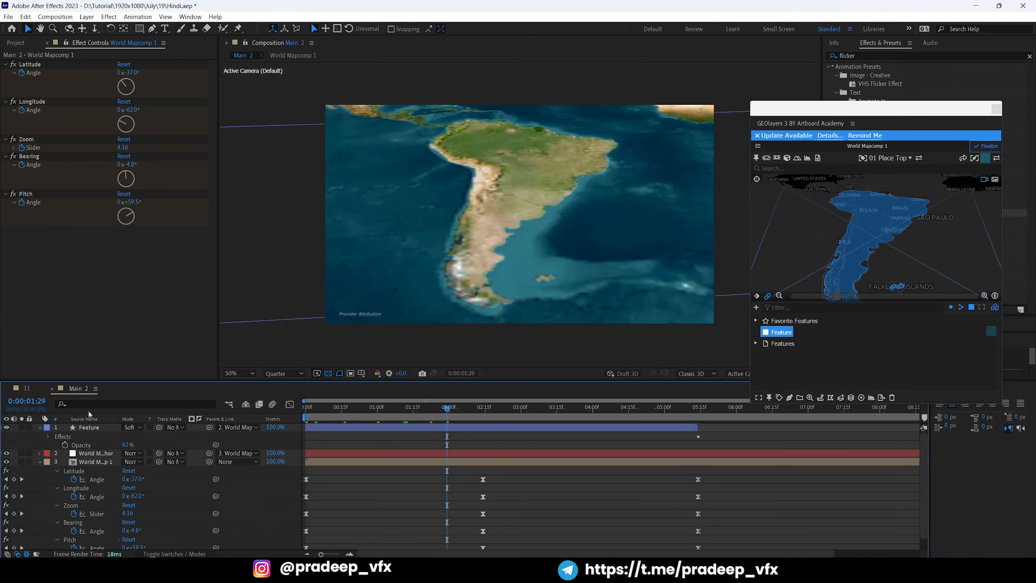
Look up the South America text layer in composition 11 and add the same text, "South AmERICa", over the continent in Main 2.
{"action": "left_click", "coordinate": [27, 390]}
{"action": "key", "text": "grave"}
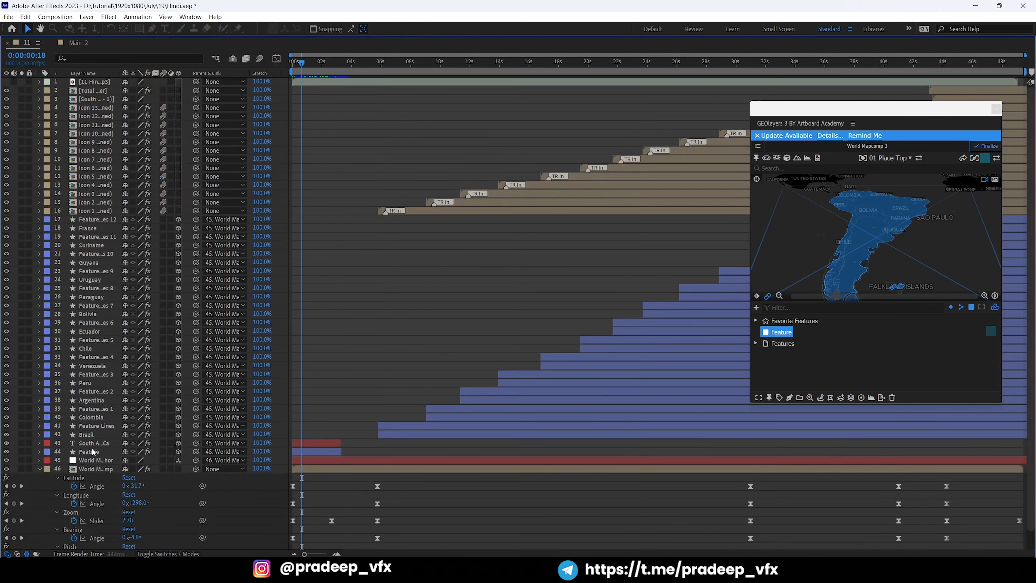
{"action": "left_click", "coordinate": [93, 444]}
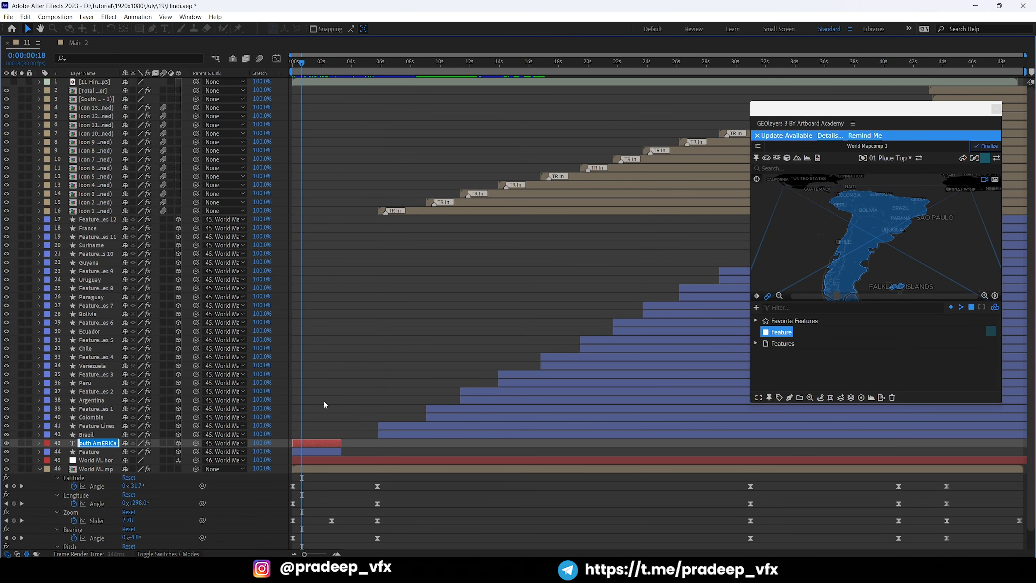
{"action": "key", "text": "grave"}
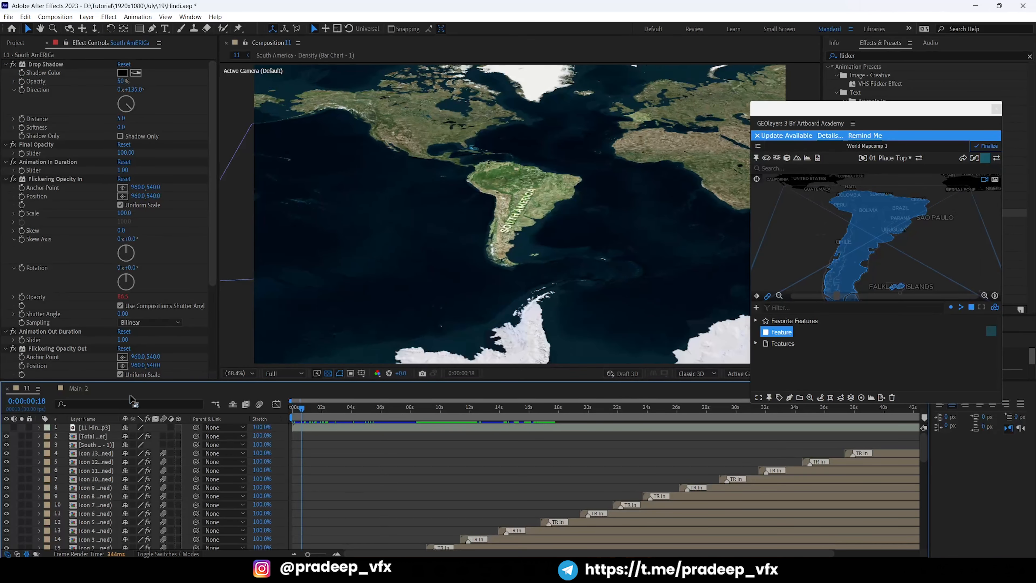
{"action": "left_click", "coordinate": [76, 388]}
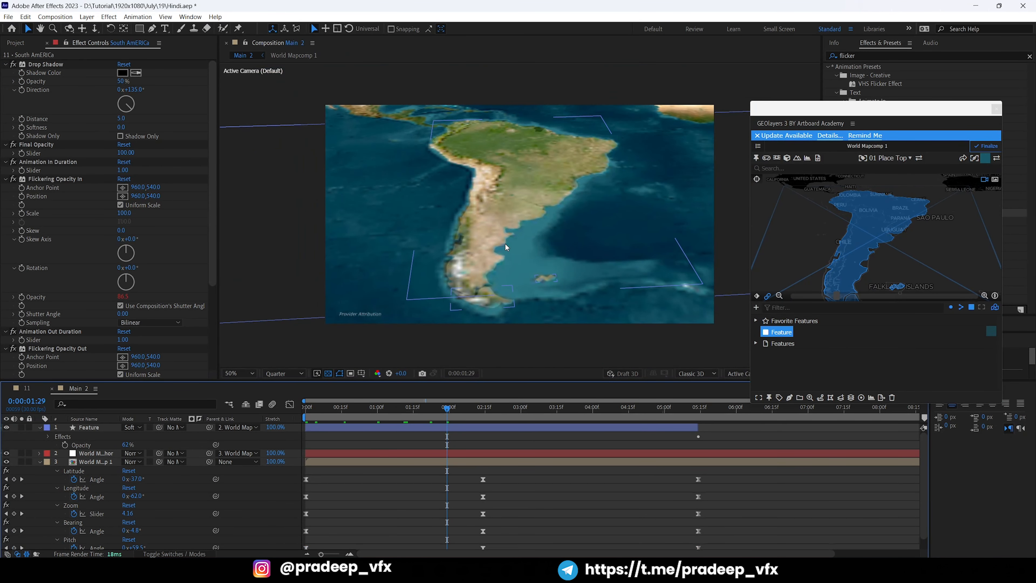
{"action": "key", "text": "ctrl+t"}
{"action": "left_click", "coordinate": [494, 227]}
{"action": "type", "text": "South AmERICa"}
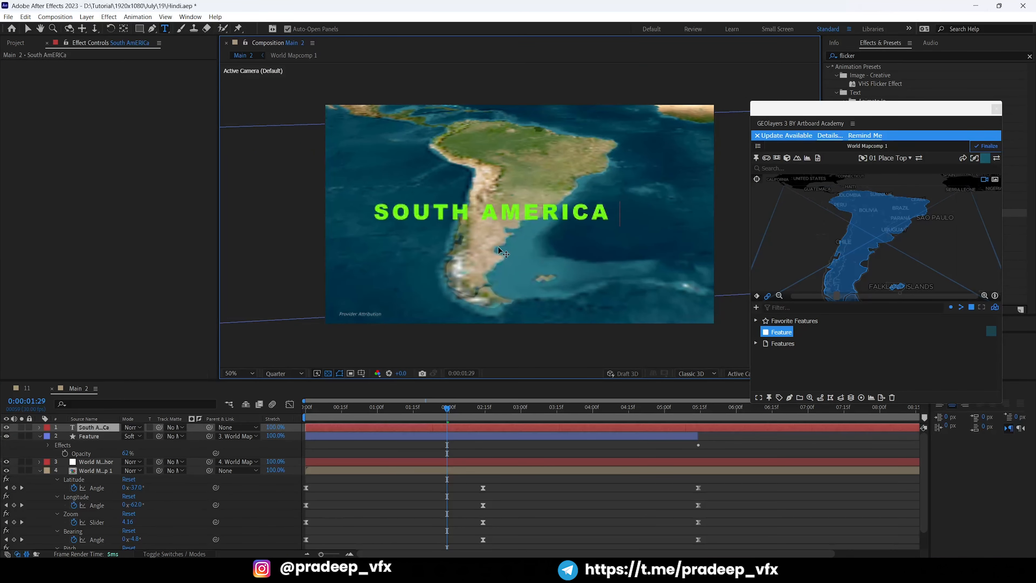
{"action": "left_click", "coordinate": [421, 436]}
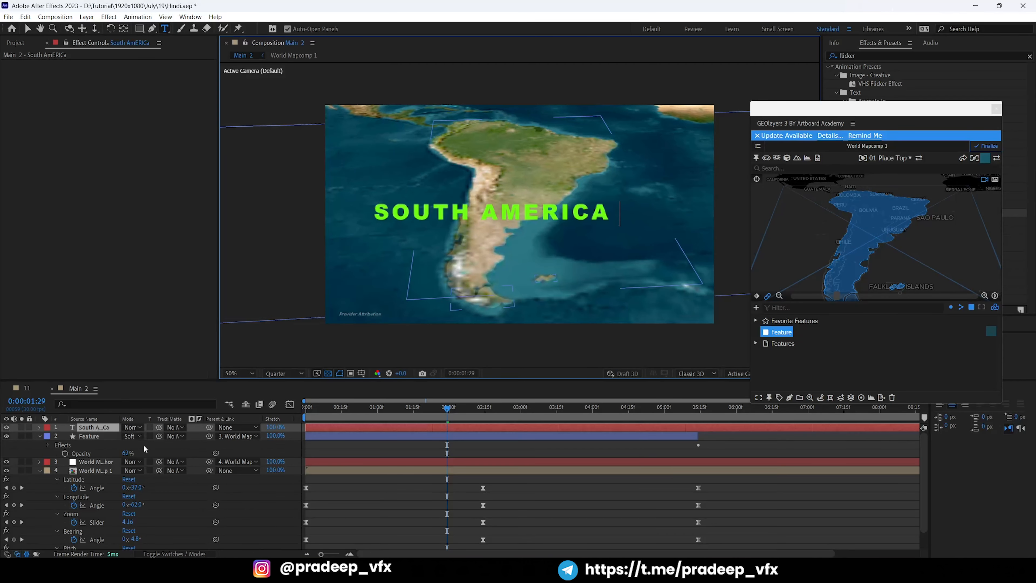
Make the South America text layer 3D, parent it to World Mapcomp 1 Anchor, and scrub to 0:00:01:23 to check it.
{"action": "key", "text": "F4"}
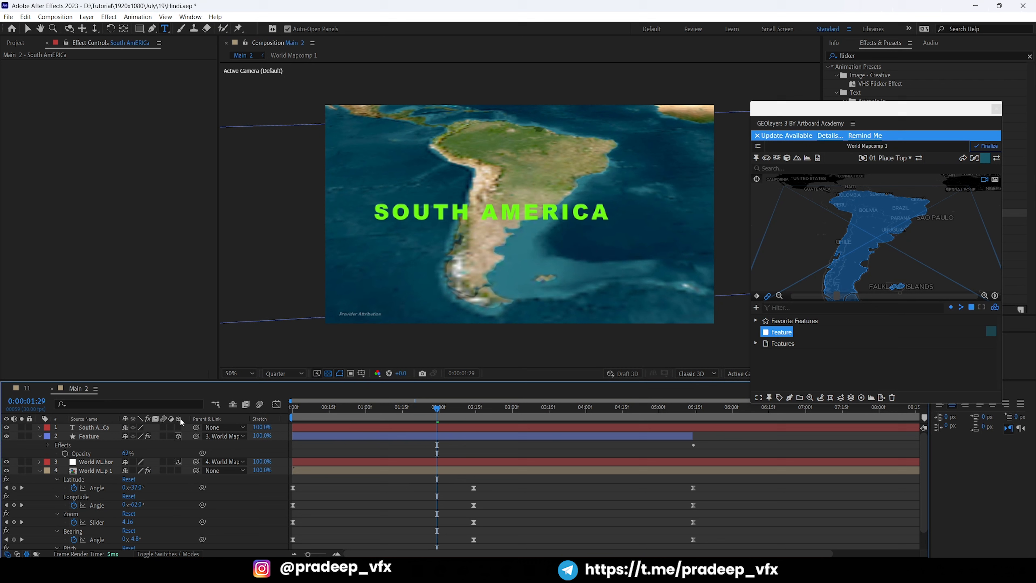
{"action": "left_click", "coordinate": [178, 427]}
{"action": "left_click", "coordinate": [224, 427]}
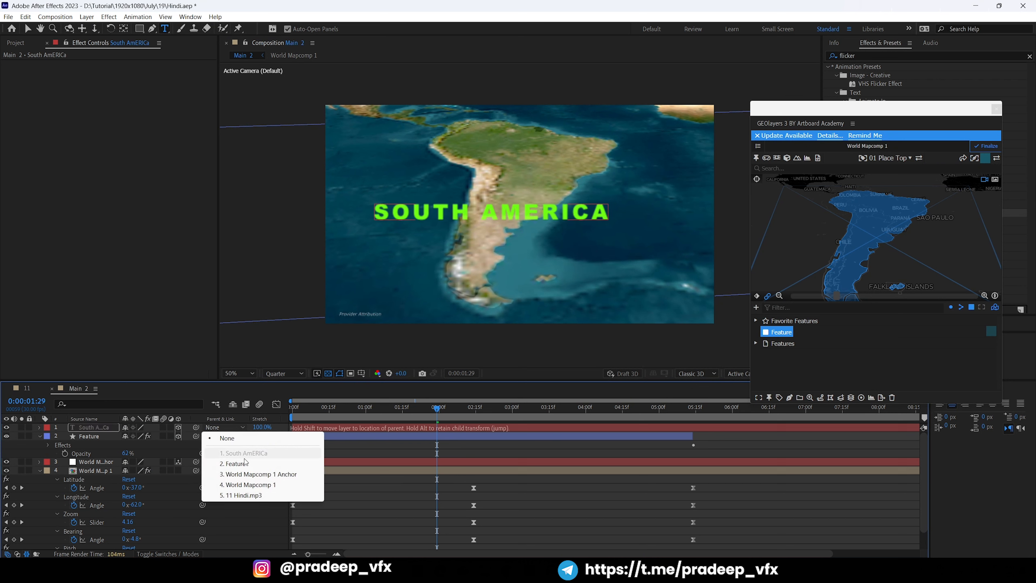
{"action": "left_click", "coordinate": [262, 475]}
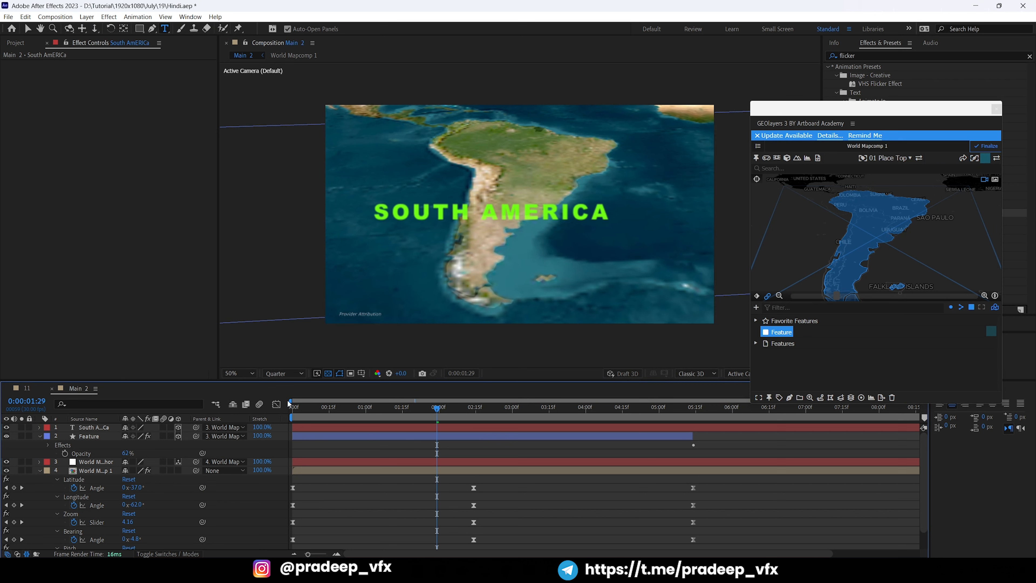
{"action": "mouse_move", "coordinate": [419, 407]}
{"action": "left_mouse_down"}
{"action": "mouse_move", "coordinate": [396, 415]}
{"action": "mouse_move", "coordinate": [423, 422]}
{"action": "left_mouse_up"}
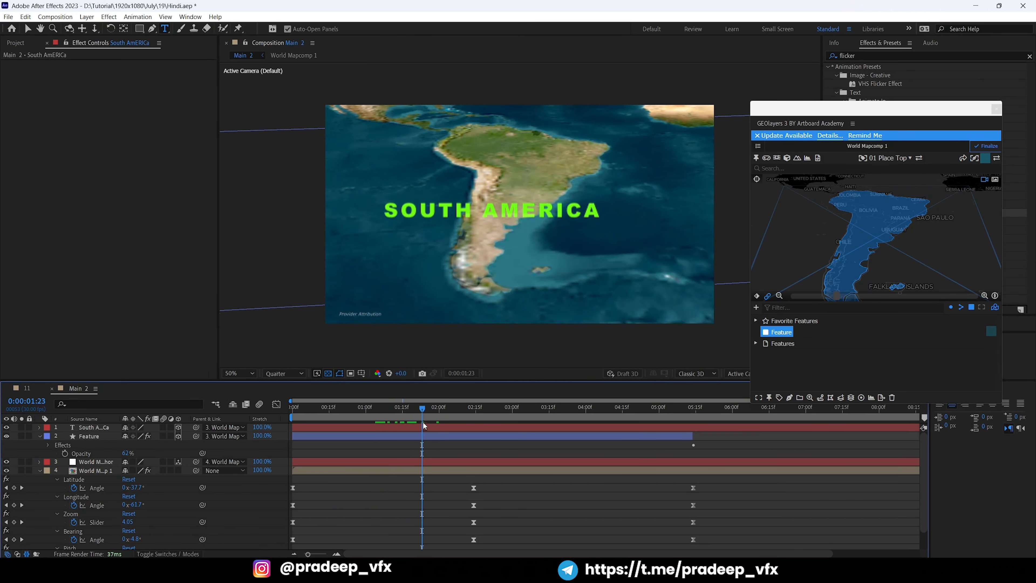
Rotate the South America text layer counterclockwise until it runs steeply up along the continent.
{"action": "left_click", "coordinate": [419, 427]}
{"action": "key", "text": "shift+KP_Subtract"}
{"action": "key", "text": "shift+KP_Subtract"}
{"action": "key", "text": "shift+KP_Subtract"}
{"action": "key", "text": "shift+KP_Subtract"}
{"action": "key", "text": "shift+KP_Subtract"}
{"action": "key", "text": "shift+KP_Subtract"}
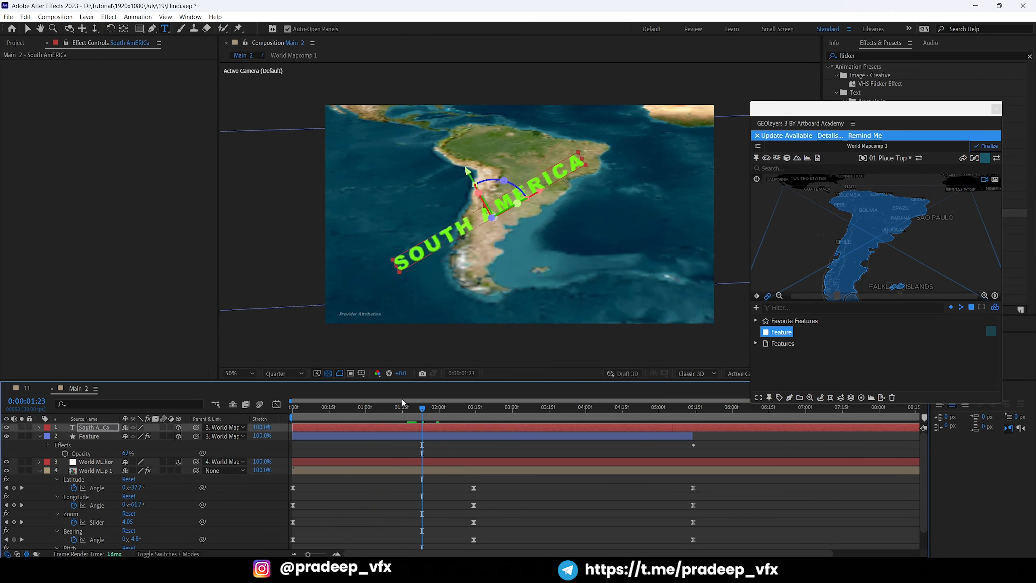
{"action": "key", "text": "ctrl+KP_Subtract"}
{"action": "key", "text": "ctrl+KP_Subtract"}
{"action": "key", "text": "ctrl+KP_Subtract"}
{"action": "key", "text": "ctrl+KP_Subtract"}
{"action": "key", "text": "ctrl+KP_Subtract"}
{"action": "key", "text": "ctrl+KP_Subtract"}
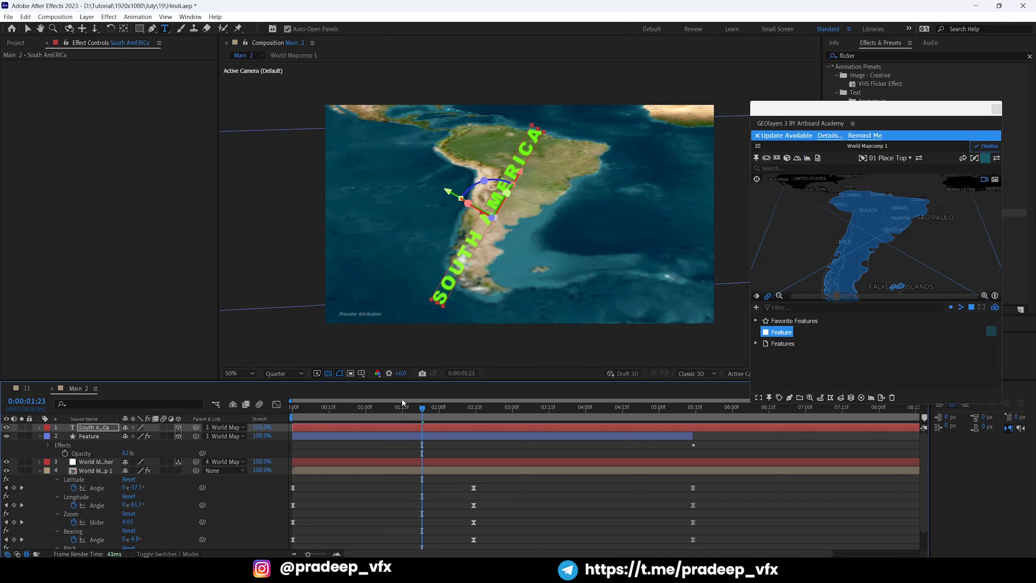
Scale the South America text layer to about 2384.1% and reduce its font size to about 56.2 px.
{"action": "key", "text": "s"}
{"action": "left_click_drag", "start_coordinate": [136, 437], "coordinate": [73, 438]}
{"action": "left_click", "coordinate": [456, 272]}
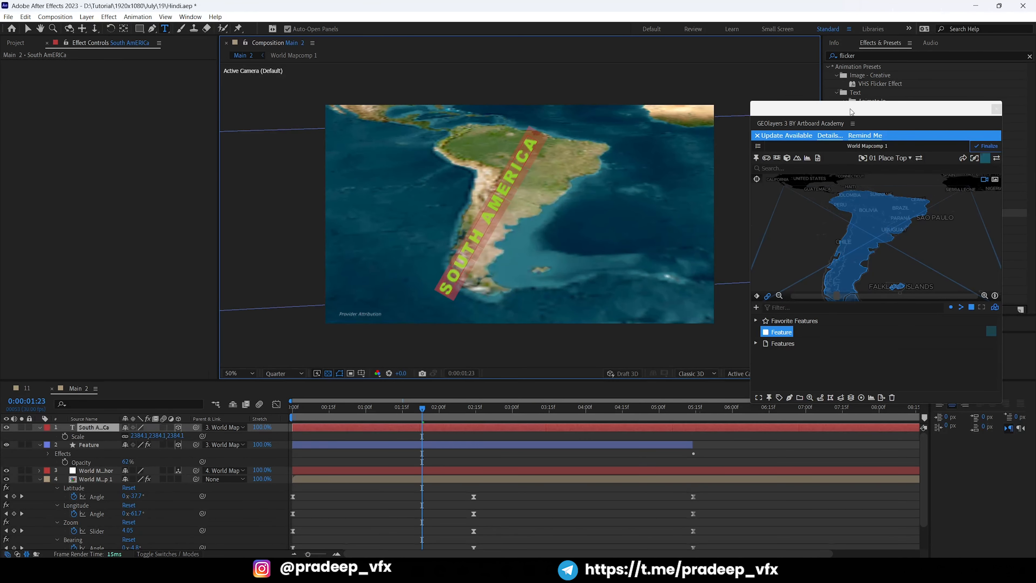
{"action": "left_click_drag", "start_coordinate": [850, 111], "coordinate": [828, 462]}
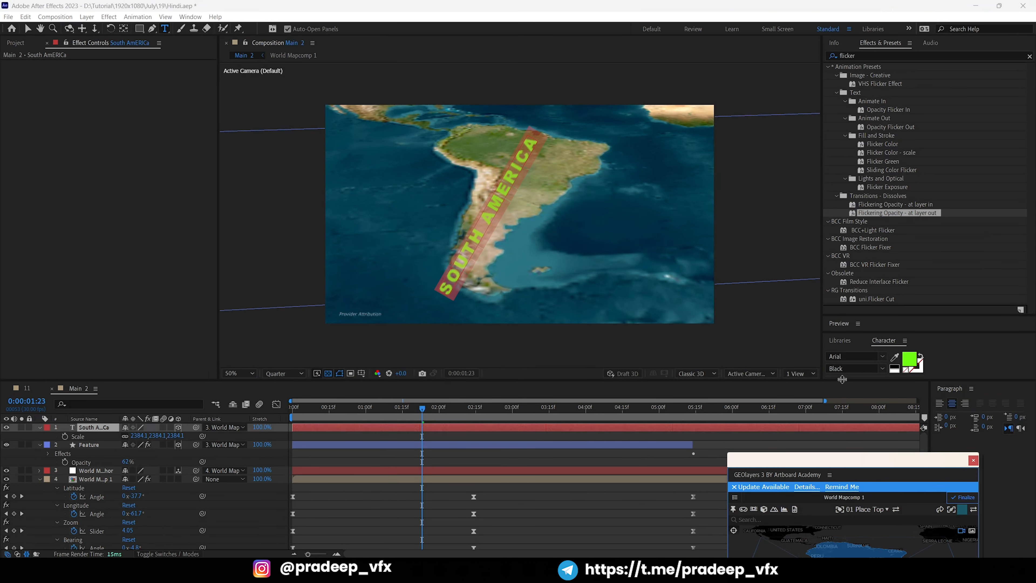
{"action": "left_click_drag", "start_coordinate": [886, 344], "coordinate": [926, 47]}
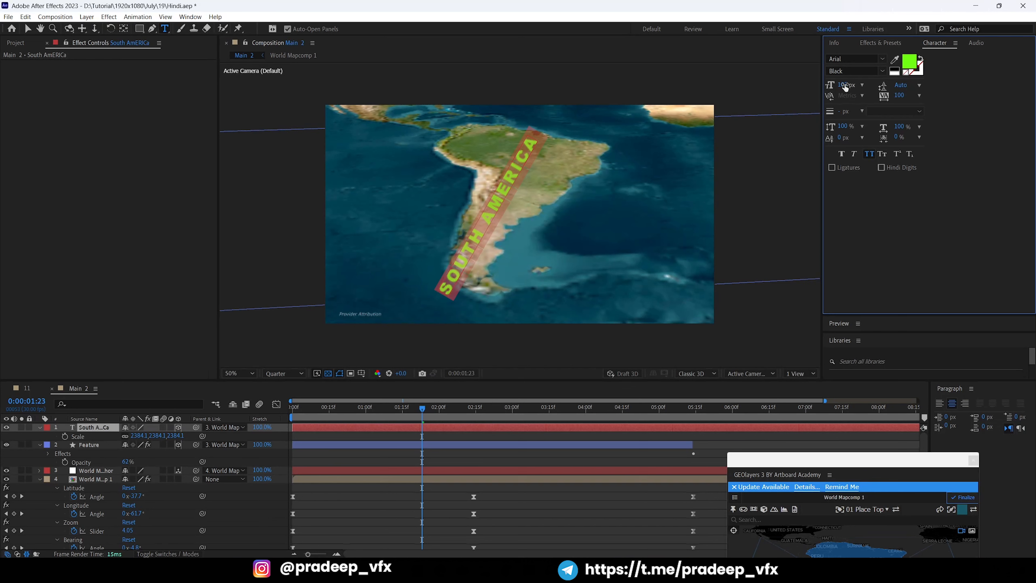
{"action": "left_click_drag", "start_coordinate": [847, 85], "coordinate": [833, 85]}
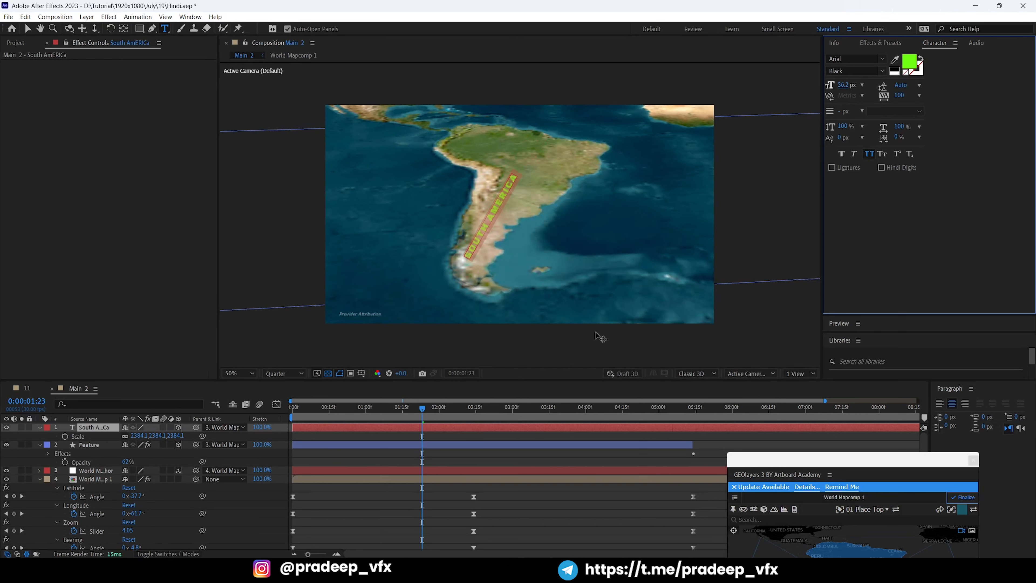
Set the South America text colour to white (FFFFFF) and move the label up toward the middle of the continent.
{"action": "left_click", "coordinate": [909, 62]}
{"action": "type", "text": "FFFFFF"}
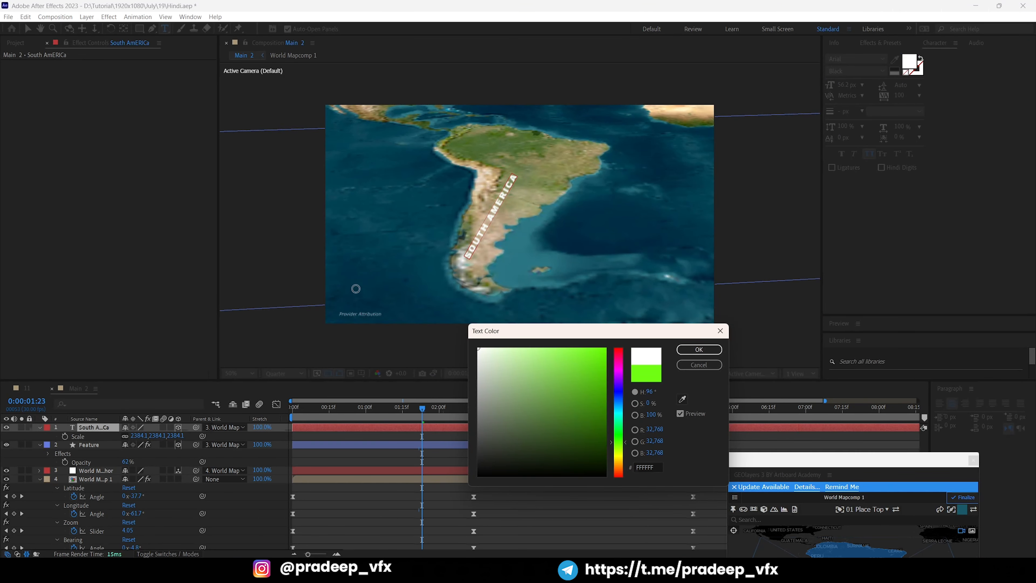
{"action": "left_click", "coordinate": [699, 350]}
{"action": "left_click", "coordinate": [479, 428]}
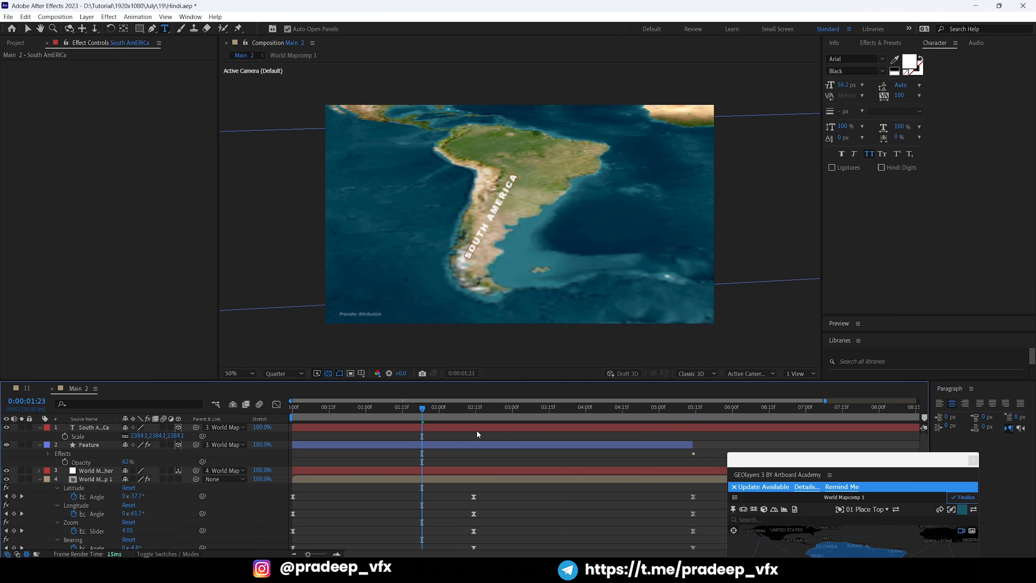
{"action": "key", "text": "v"}
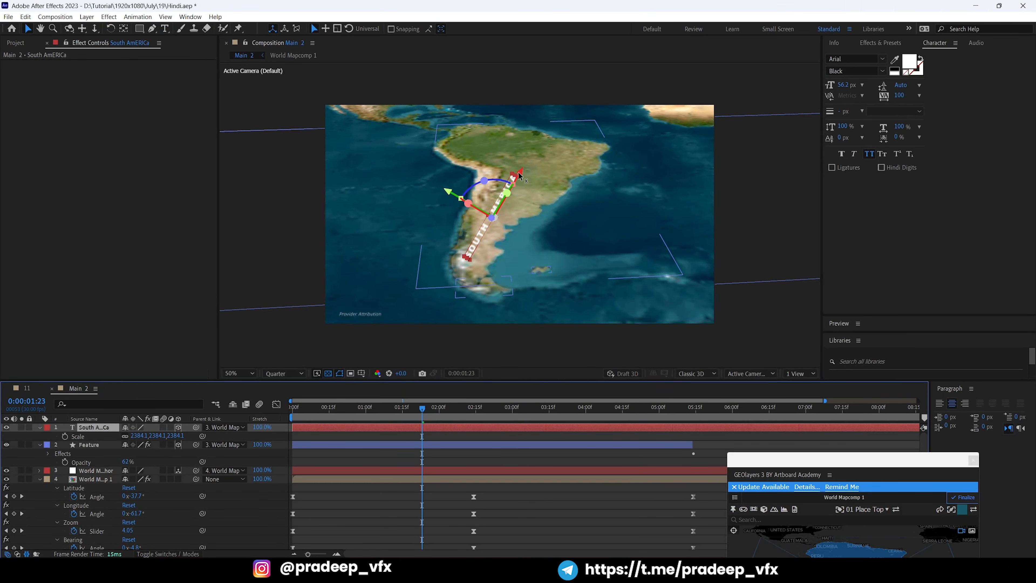
{"action": "left_click_drag", "start_coordinate": [520, 175], "coordinate": [559, 151]}
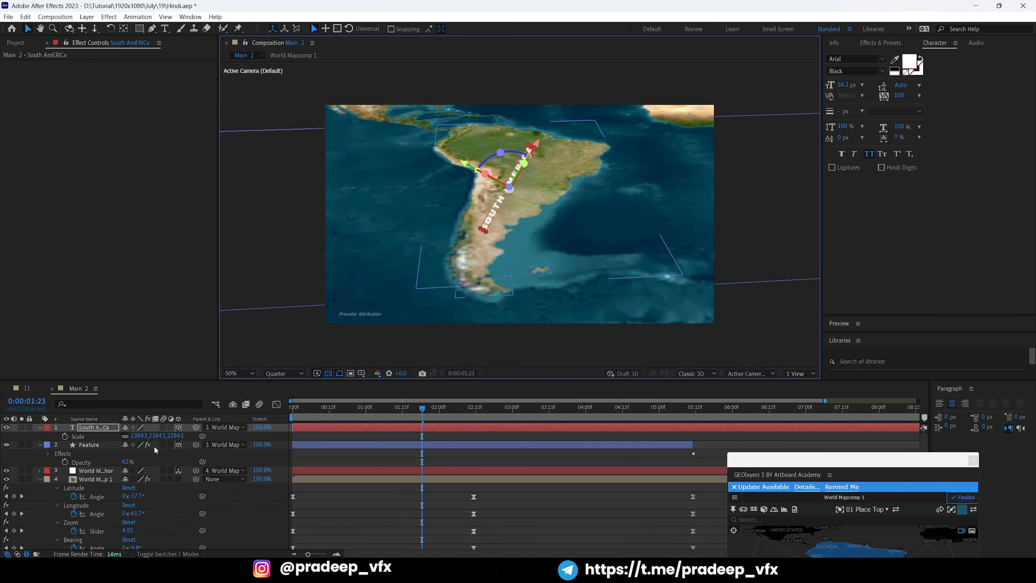
Show the layer blending modes and set the South America text layer to Soft Light.
{"action": "key", "text": "F4"}
{"action": "left_click", "coordinate": [174, 427]}
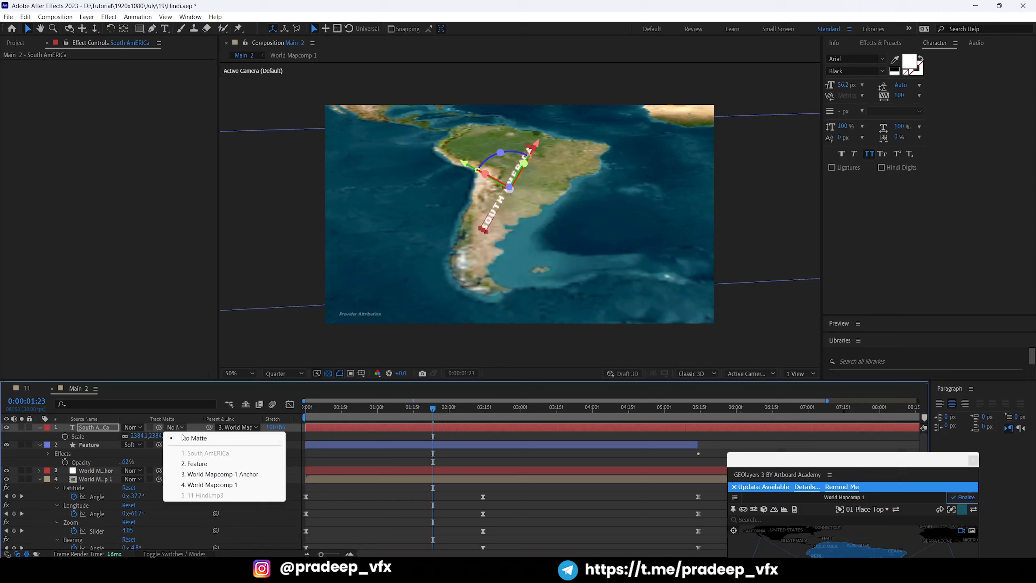
{"action": "left_click", "coordinate": [132, 427]}
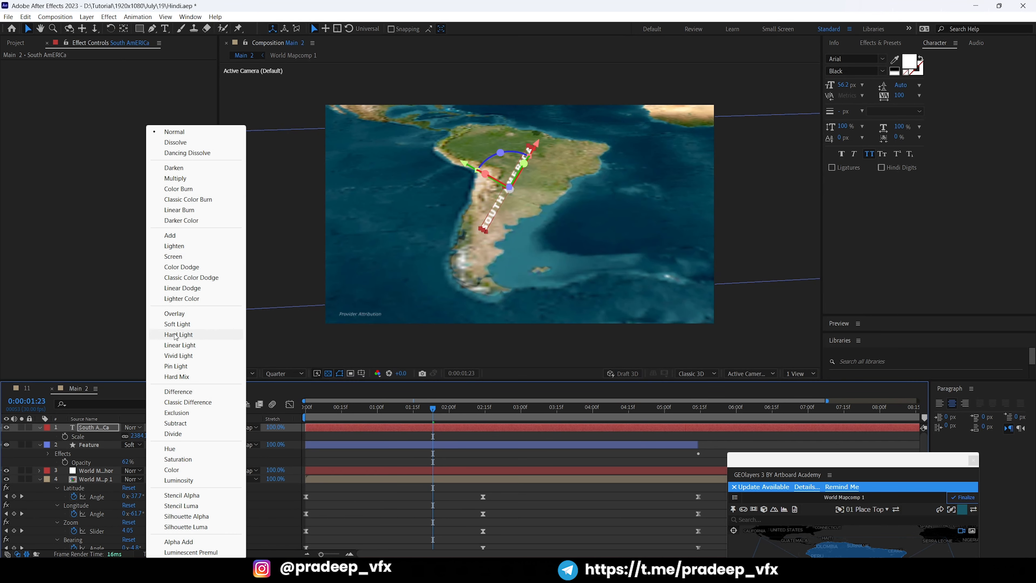
{"action": "left_click", "coordinate": [176, 328]}
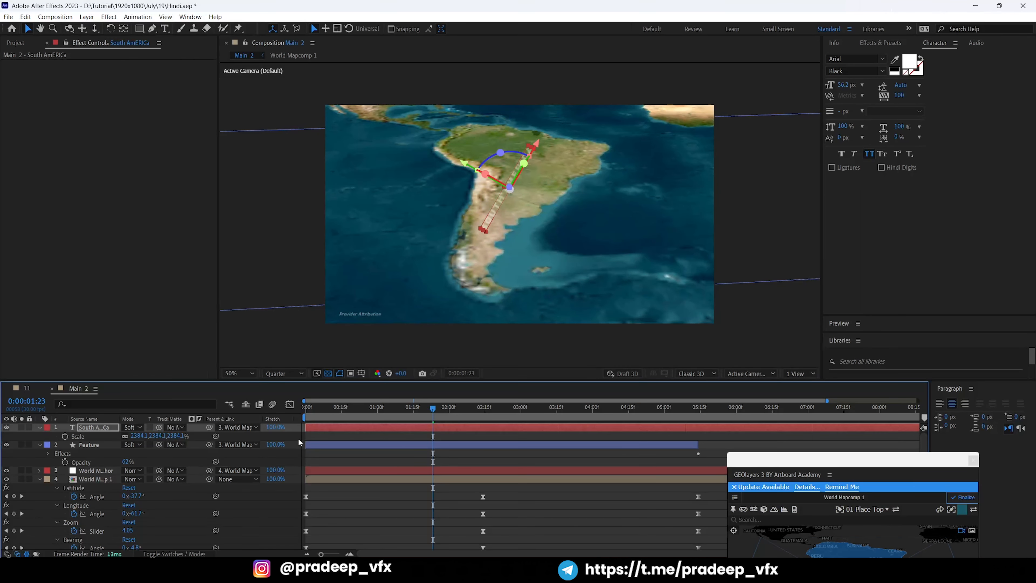
Cycle the South America text layer through other blending modes, ending on Add, to compare their looks.
{"action": "key", "text": "shift+equal"}
{"action": "key", "text": "shift+equal"}
{"action": "key", "text": "shift+equal"}
{"action": "key", "text": "shift+equal"}
{"action": "key", "text": "shift+equal"}
{"action": "key", "text": "shift+equal"}
{"action": "key", "text": "shift+equal"}
{"action": "key", "text": "shift+equal"}
{"action": "key", "text": "shift+equal"}
{"action": "key", "text": "shift+equal"}
{"action": "key", "text": "shift+equal"}
{"action": "key", "text": "shift+equal"}
{"action": "key", "text": "shift+equal"}
{"action": "key", "text": "shift+equal"}
Set the preview resolution to Full, return the South America text layer to Soft Light blending and deselect it.
{"action": "left_click", "coordinate": [297, 371]}
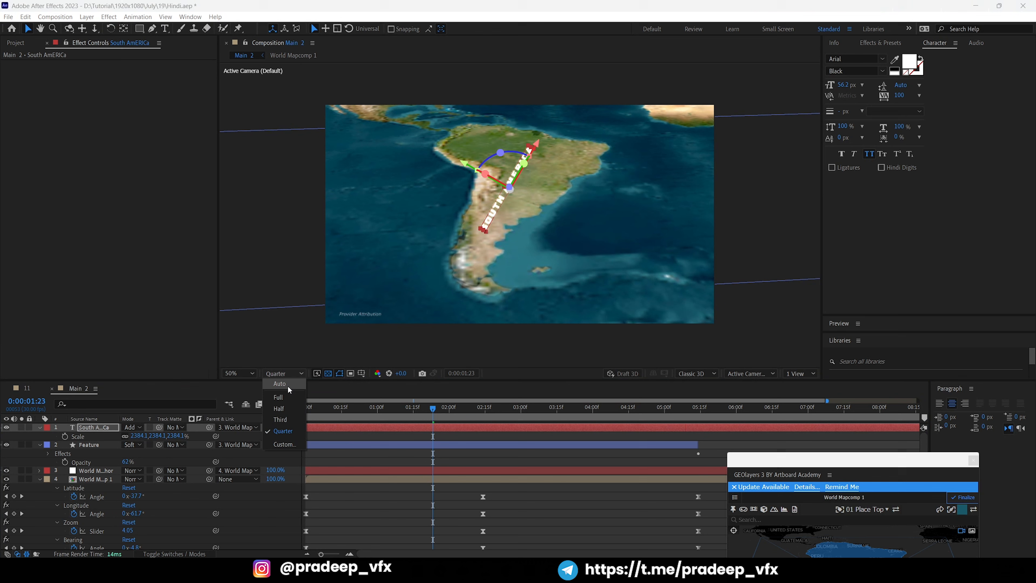
{"action": "left_click", "coordinate": [278, 392]}
{"action": "left_click", "coordinate": [132, 427]}
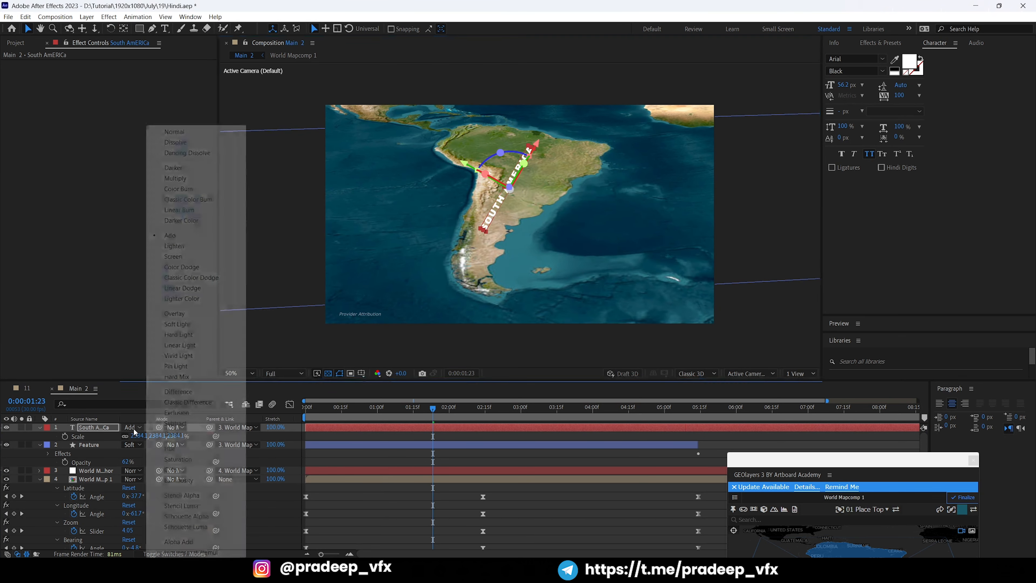
{"action": "left_click", "coordinate": [193, 326]}
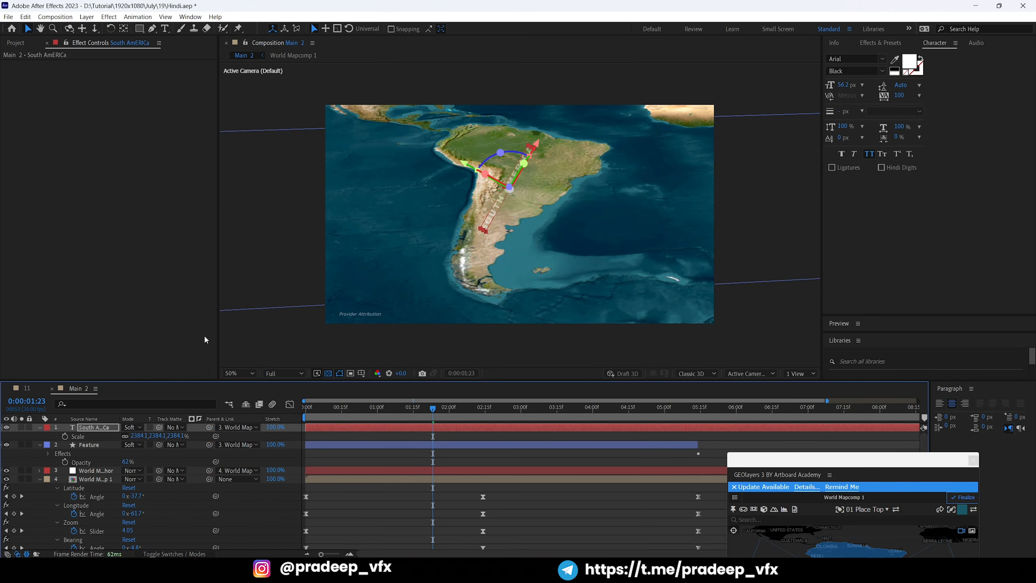
{"action": "left_click", "coordinate": [43, 432]}
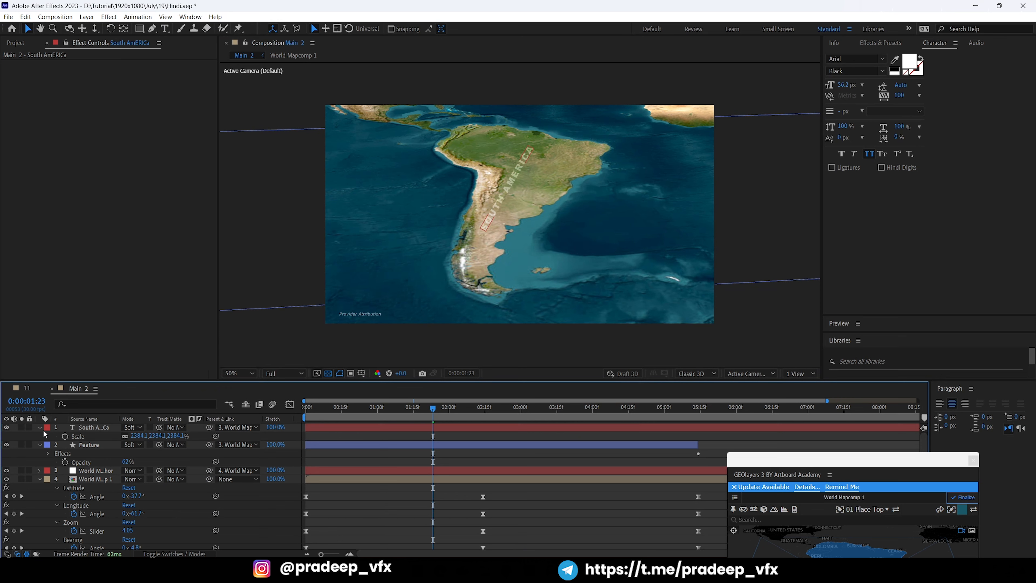
{"action": "left_click", "coordinate": [89, 444]}
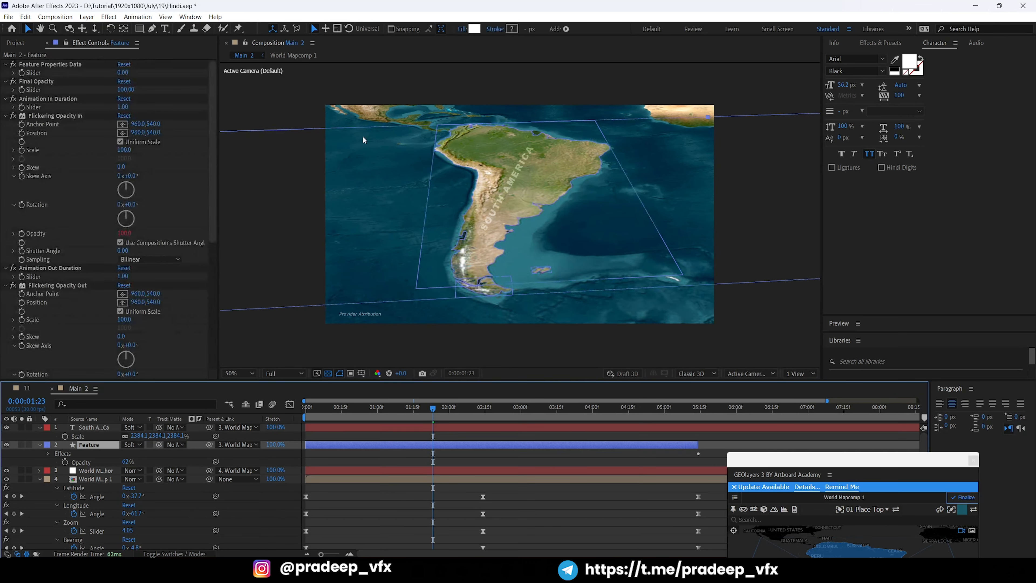
{"action": "left_click", "coordinate": [474, 28]}
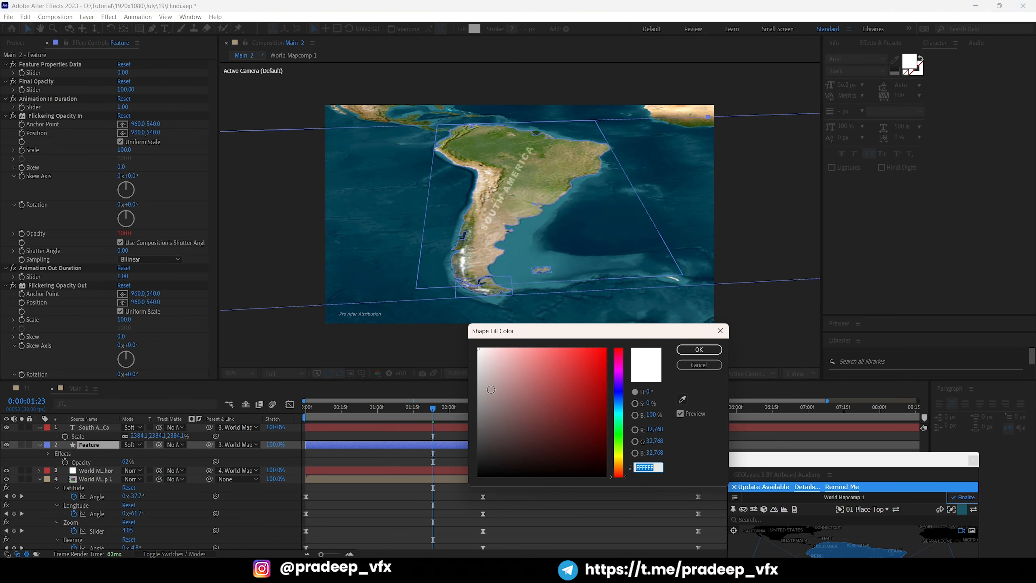
{"action": "mouse_move", "coordinate": [491, 390]}
{"action": "left_mouse_down"}
{"action": "mouse_move", "coordinate": [467, 392]}
{"action": "mouse_move", "coordinate": [461, 380]}
{"action": "mouse_move", "coordinate": [411, 407]}
{"action": "mouse_move", "coordinate": [317, 409]}
{"action": "left_mouse_up"}
{"action": "left_click", "coordinate": [694, 350]}
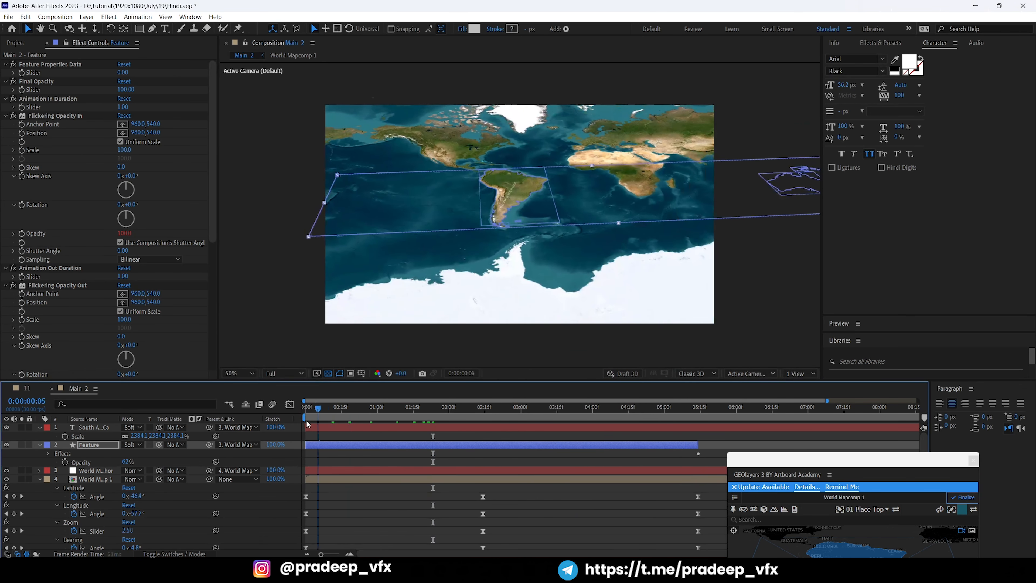
Preview the map zoom with the South America label from the start and stop at about 0:00:02:05.
{"action": "key", "text": "Home"}
{"action": "key", "text": "space"}
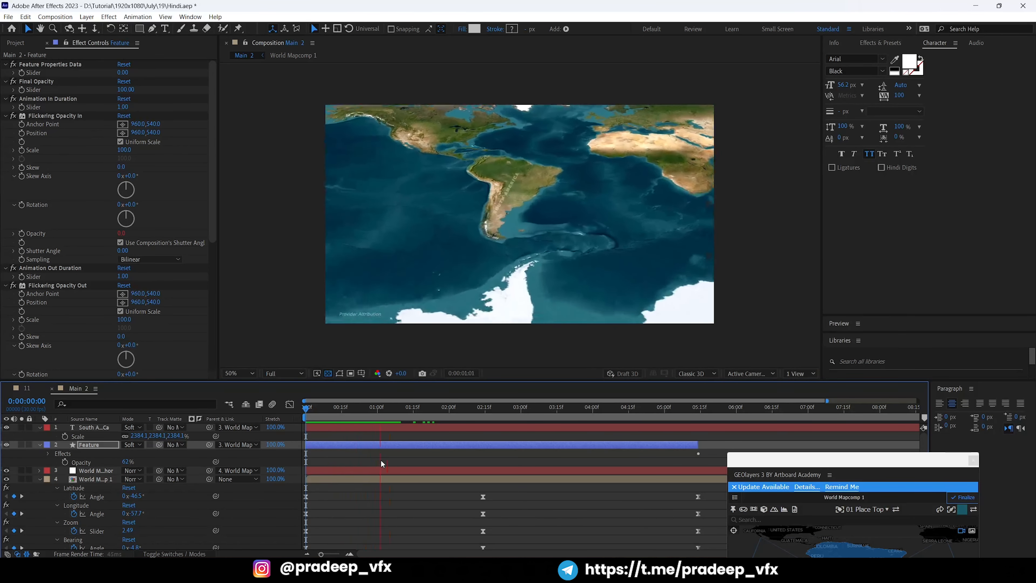
{"action": "key", "text": "space"}
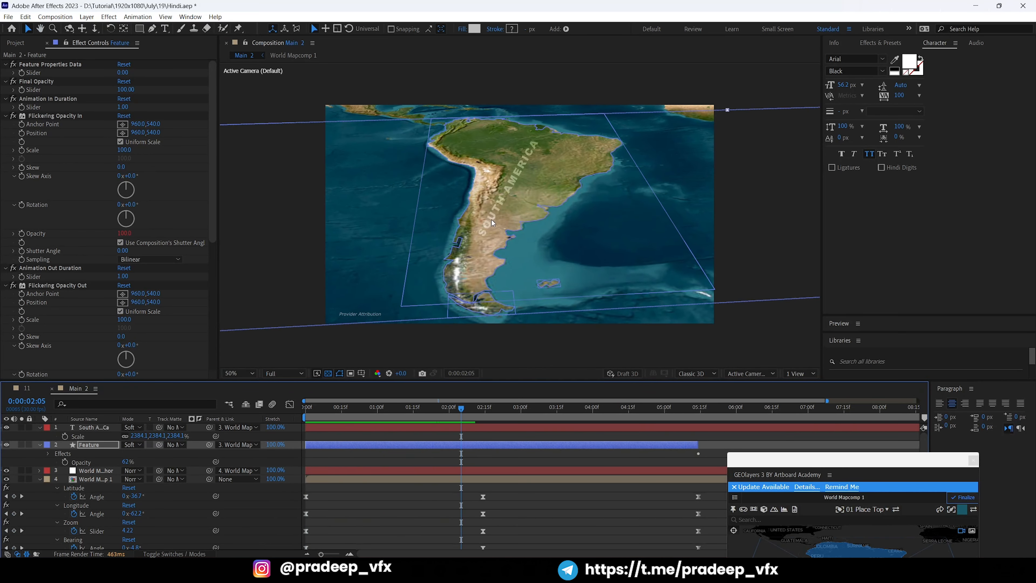
Increase the South America text's font size to about 60.2 px.
{"action": "left_click", "coordinate": [465, 427]}
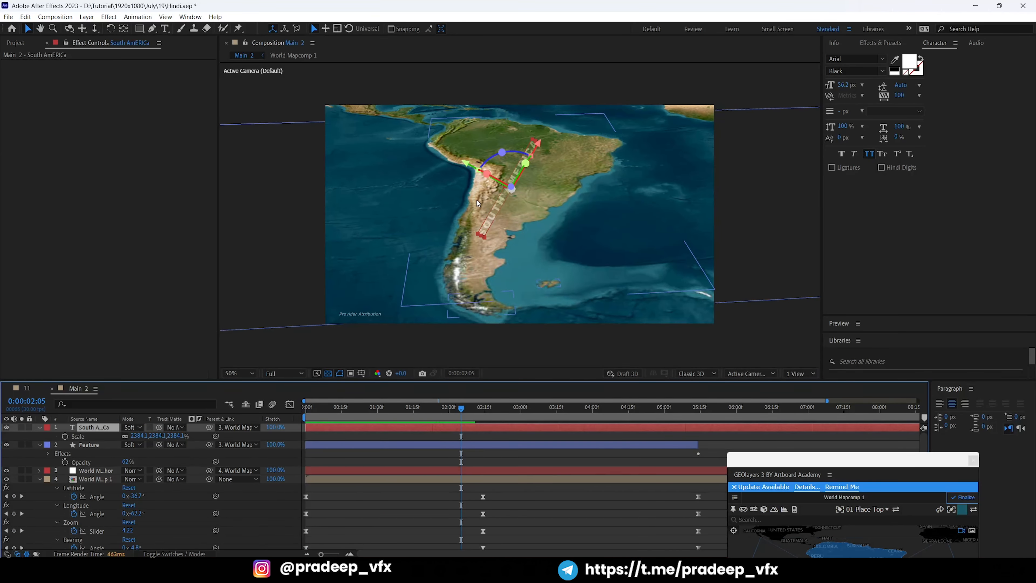
{"action": "mouse_move", "coordinate": [468, 166]}
{"action": "left_mouse_down"}
{"action": "mouse_move", "coordinate": [478, 168]}
{"action": "mouse_move", "coordinate": [468, 166]}
{"action": "left_mouse_up"}
{"action": "key", "text": "ctrl+t"}
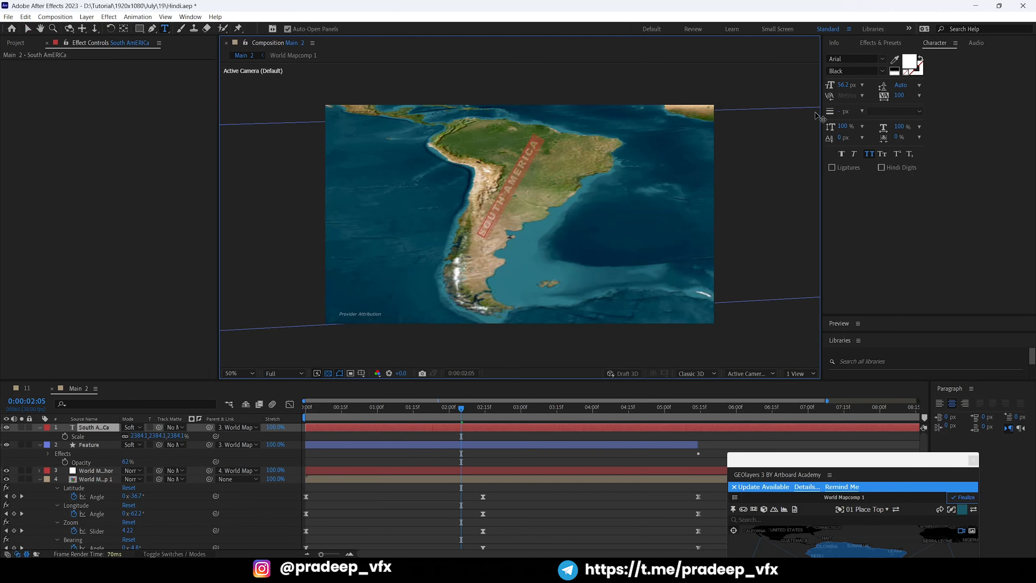
{"action": "left_click_drag", "start_coordinate": [844, 85], "coordinate": [864, 85]}
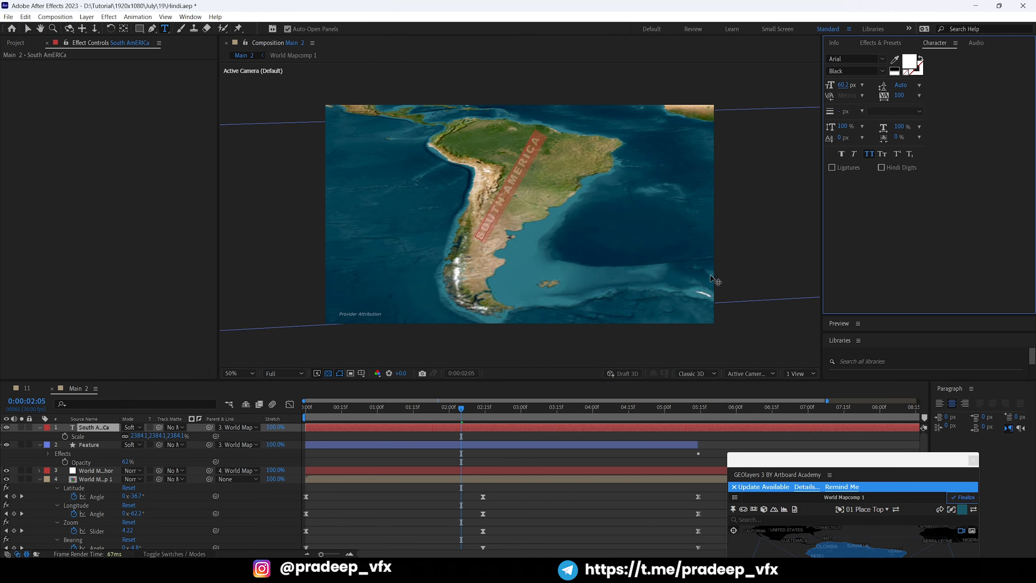
Split the South America text layer at 0:00:05:14 and delete the part after that time.
{"action": "left_click", "coordinate": [442, 453]}
{"action": "left_click_drag", "start_coordinate": [655, 410], "coordinate": [699, 415]}
{"action": "key", "text": "equal"}
{"action": "key", "text": "equal"}
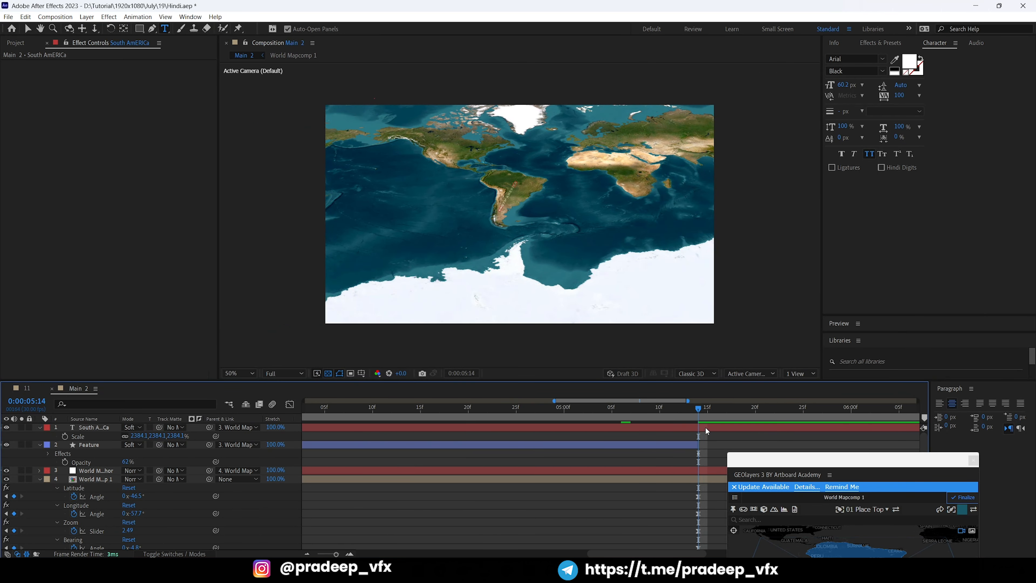
{"action": "left_click", "coordinate": [707, 428]}
{"action": "key", "text": "ctrl+shift+d"}
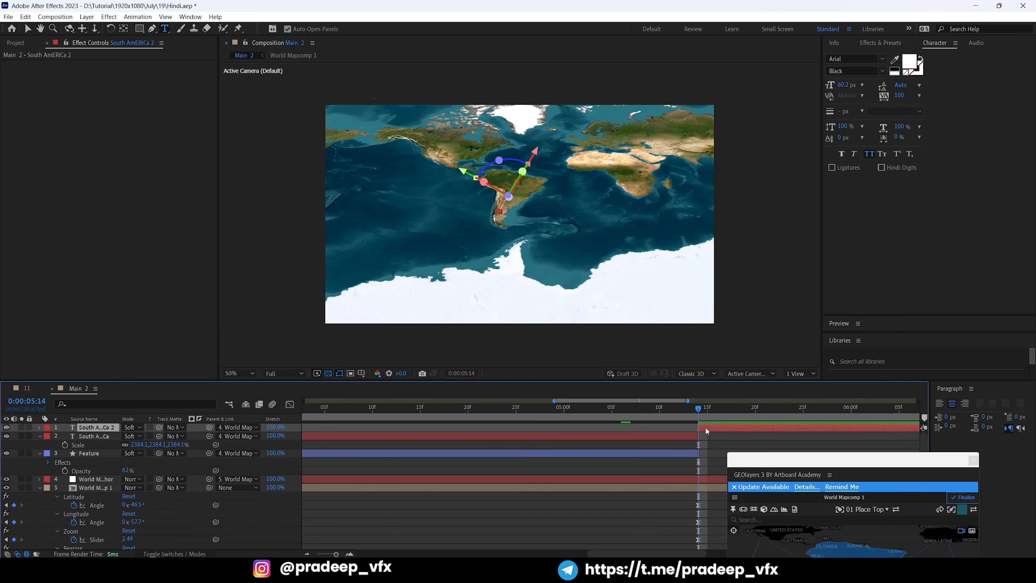
{"action": "key", "text": "Delete"}
{"action": "left_click", "coordinate": [684, 427]}
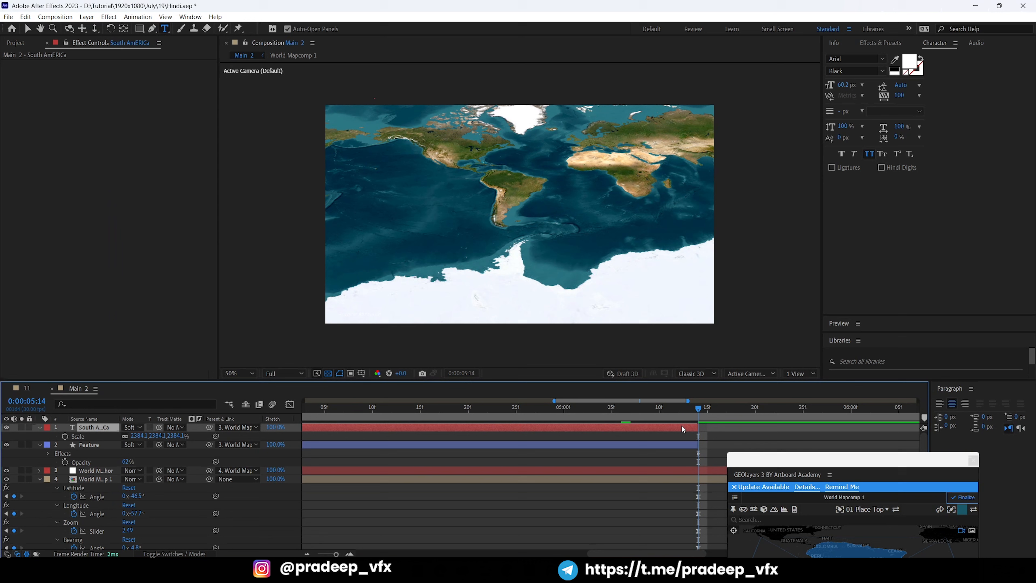
Apply the Flickering Opacity - at layer out and Flickering Opacity - at layer in presets to the South America text layer.
{"action": "left_click", "coordinate": [880, 42]}
{"action": "left_click_drag", "start_coordinate": [875, 215], "coordinate": [682, 429]}
{"action": "left_click_drag", "start_coordinate": [874, 204], "coordinate": [257, 439]}
Preview the flickering label from the start, stop at 0:00:02:05 and set the preview resolution to Quarter.
{"action": "key", "text": "Home"}
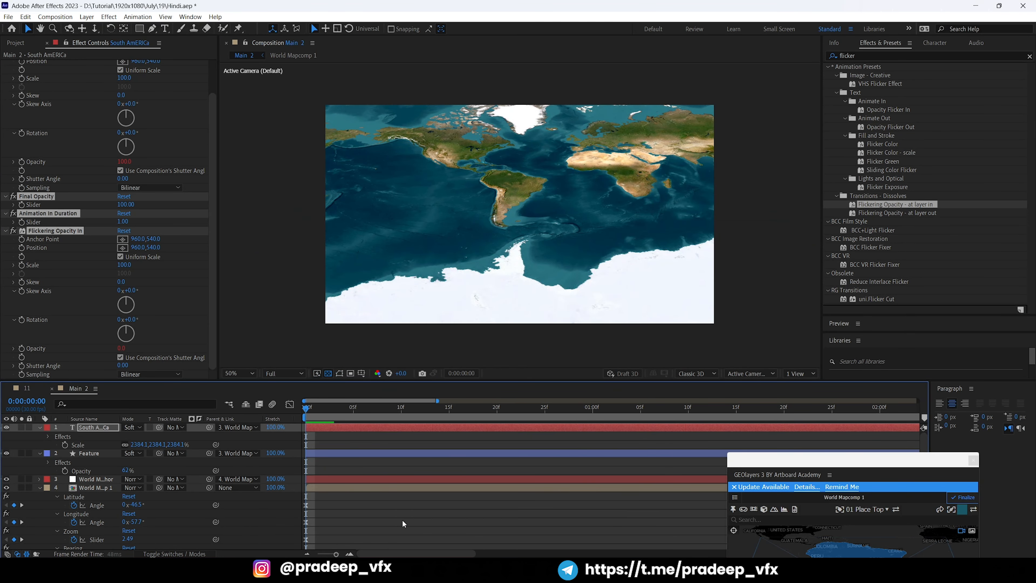
{"action": "key", "text": "space"}
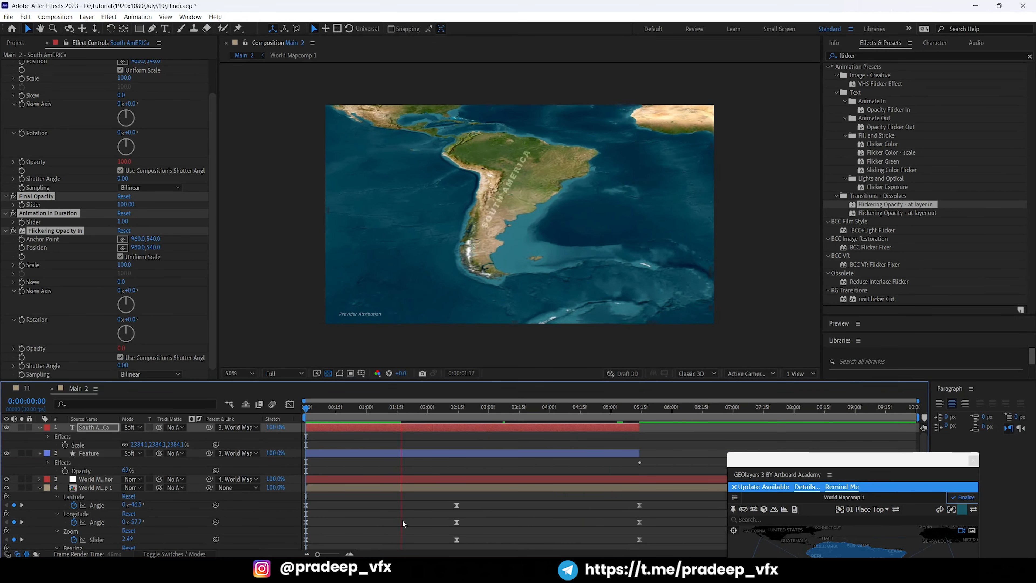
{"action": "key", "text": "space"}
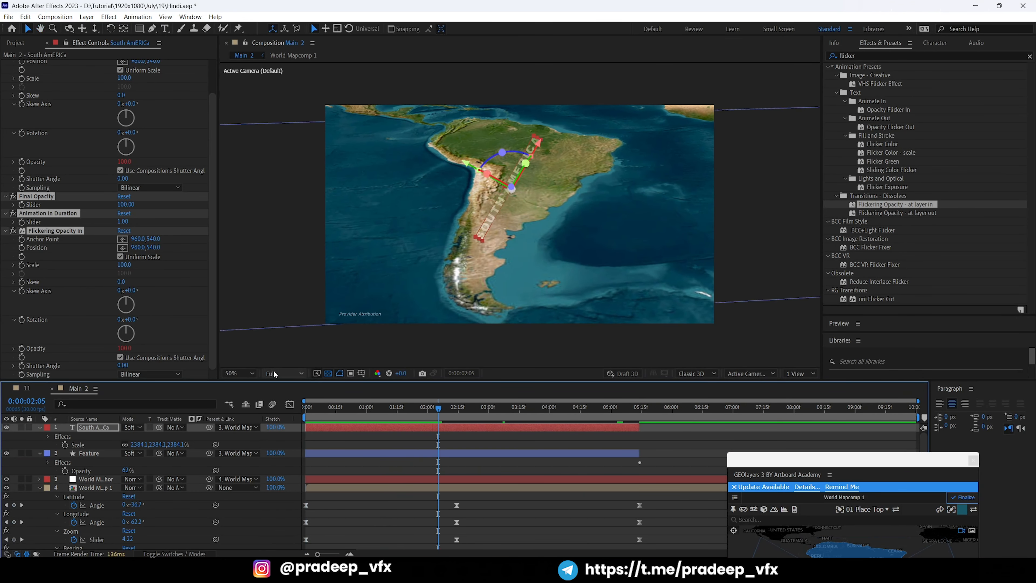
{"action": "left_click", "coordinate": [284, 374]}
{"action": "left_click", "coordinate": [284, 432]}
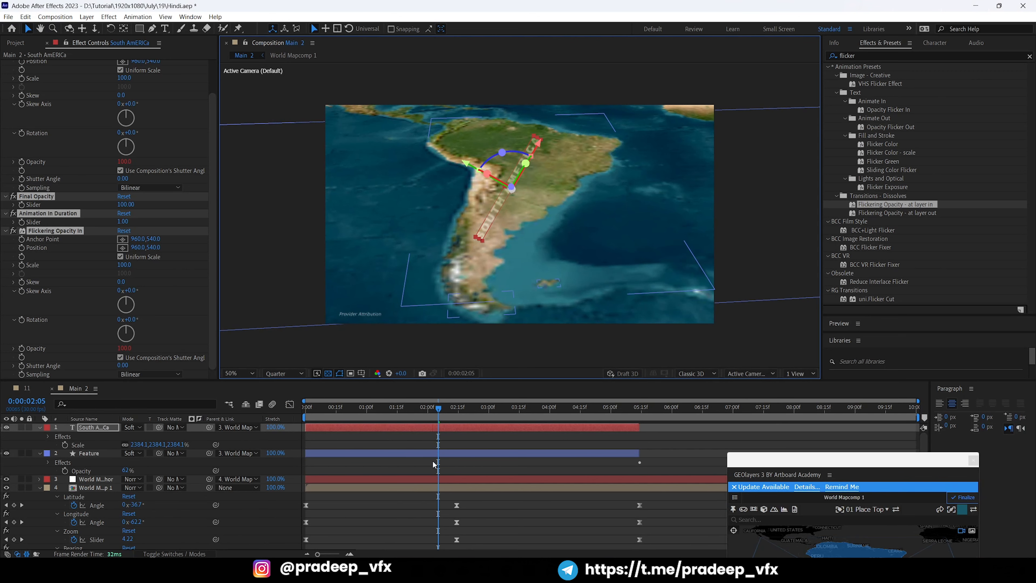
Save a copy of the project in the current folder under the file name Tutorial.
{"action": "key", "text": "ctrl+shift+s"}
{"action": "type", "text": "Tutorial"}
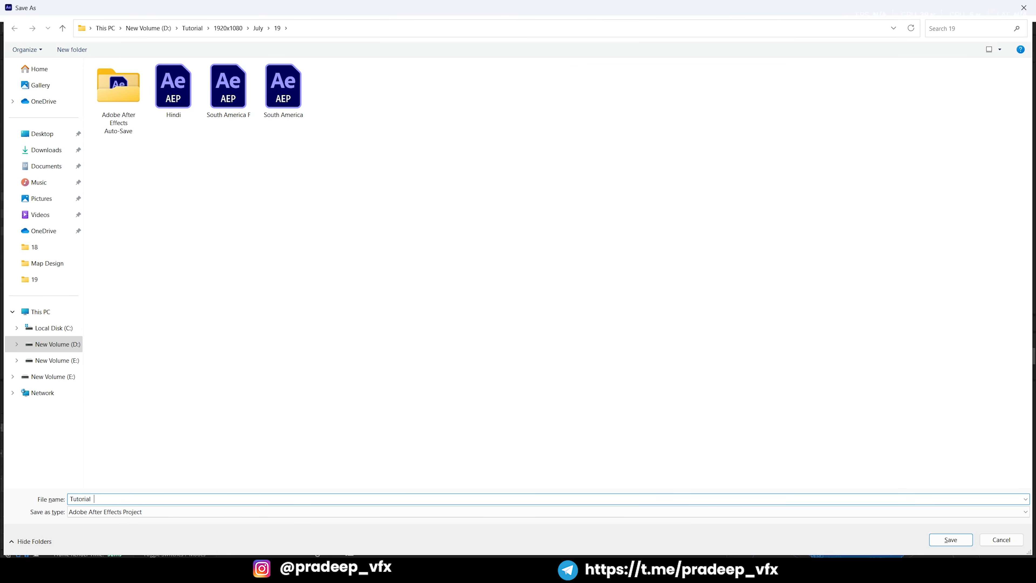
{"action": "key", "text": "Return"}
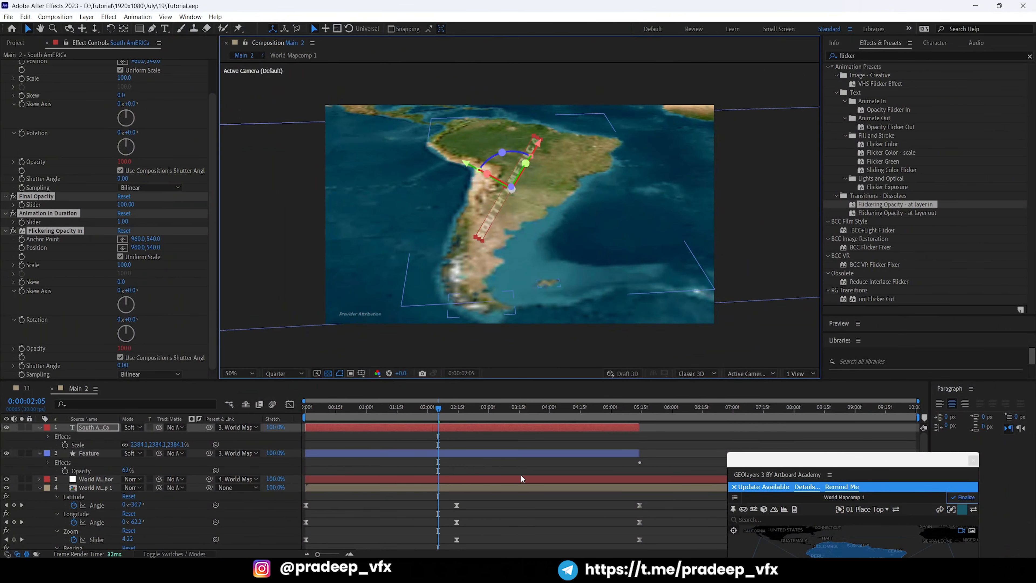
Preview the animation from 0:00:02:05, stop at 0:00:03:20 and inspect the South America label up close.
{"action": "key", "text": "space"}
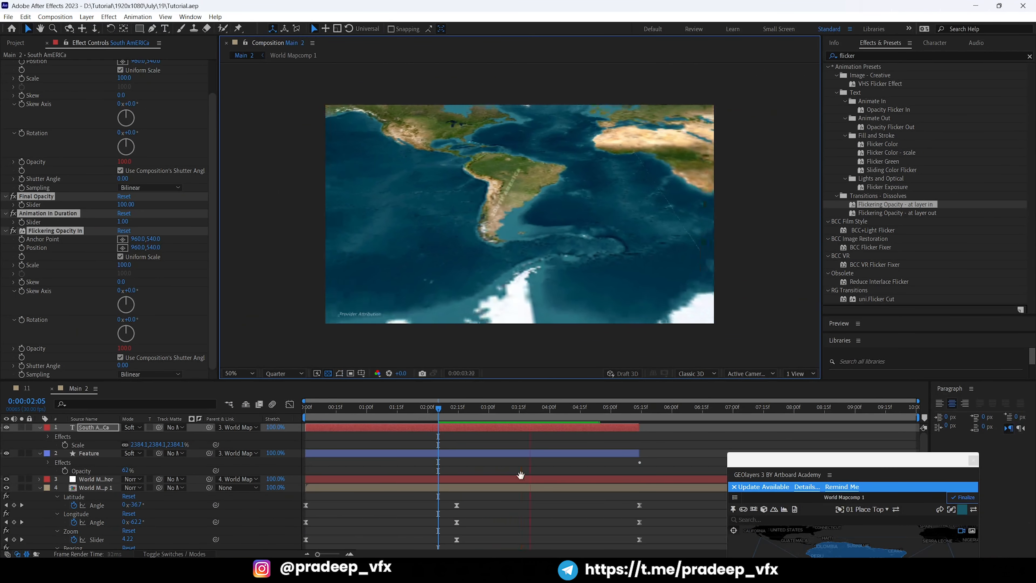
{"action": "key", "text": "space"}
{"action": "scroll", "coordinate": [534, 199], "scroll_direction": "up", "scroll_amount": 4}
{"action": "scroll", "coordinate": [458, 159], "scroll_direction": "down", "scroll_amount": 2}
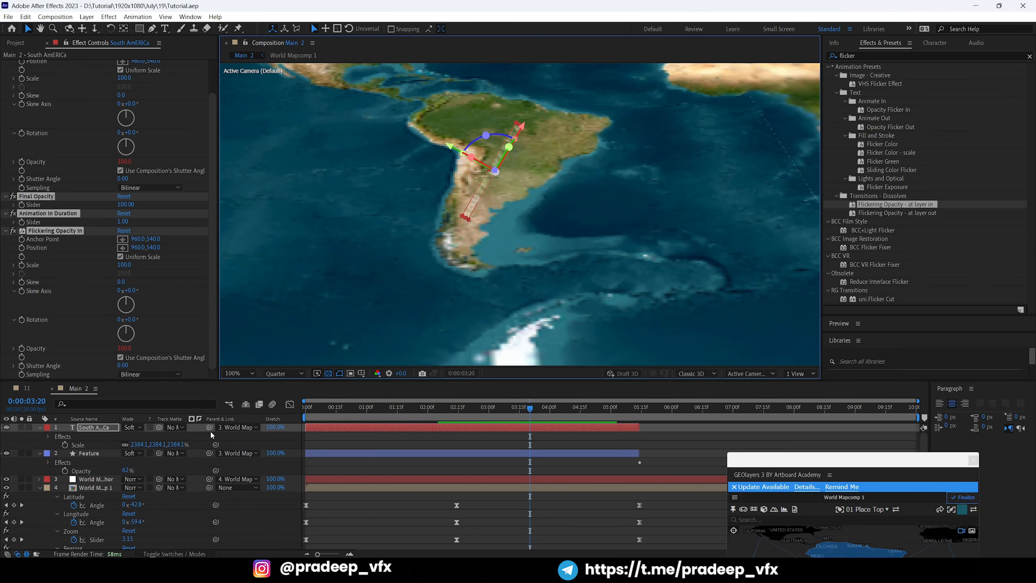
Turn the South America text's 3D property off and on again, and reposition the text over the middle of the continent.
{"action": "key", "text": "F4"}
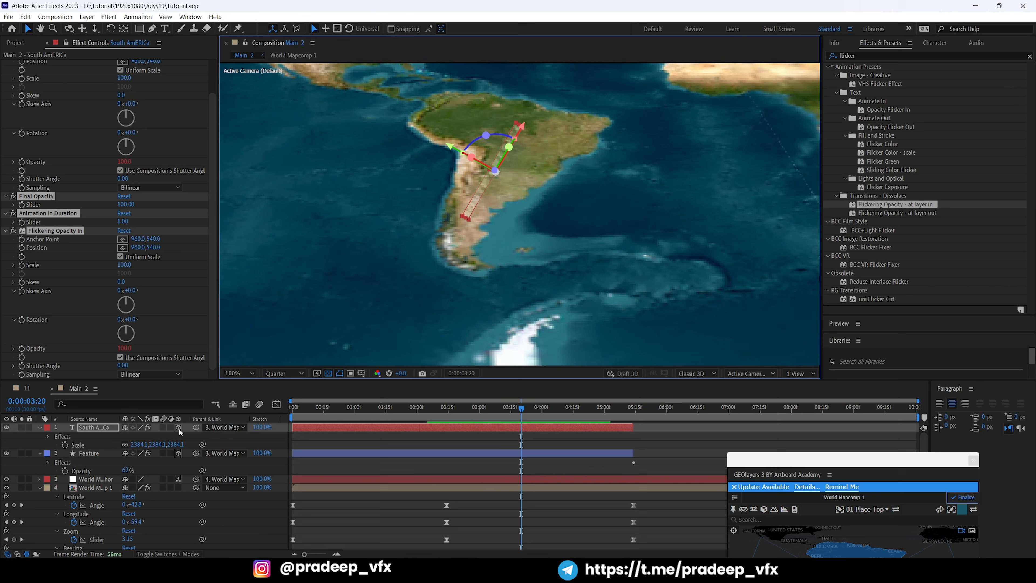
{"action": "left_click", "coordinate": [179, 427]}
{"action": "left_click", "coordinate": [179, 428]}
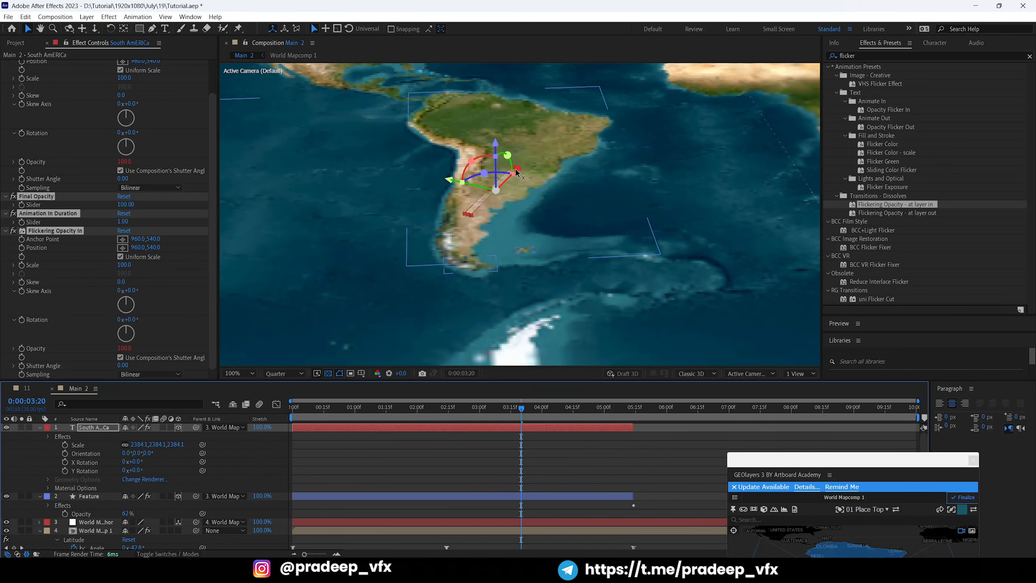
{"action": "left_click_drag", "start_coordinate": [516, 169], "coordinate": [538, 148]}
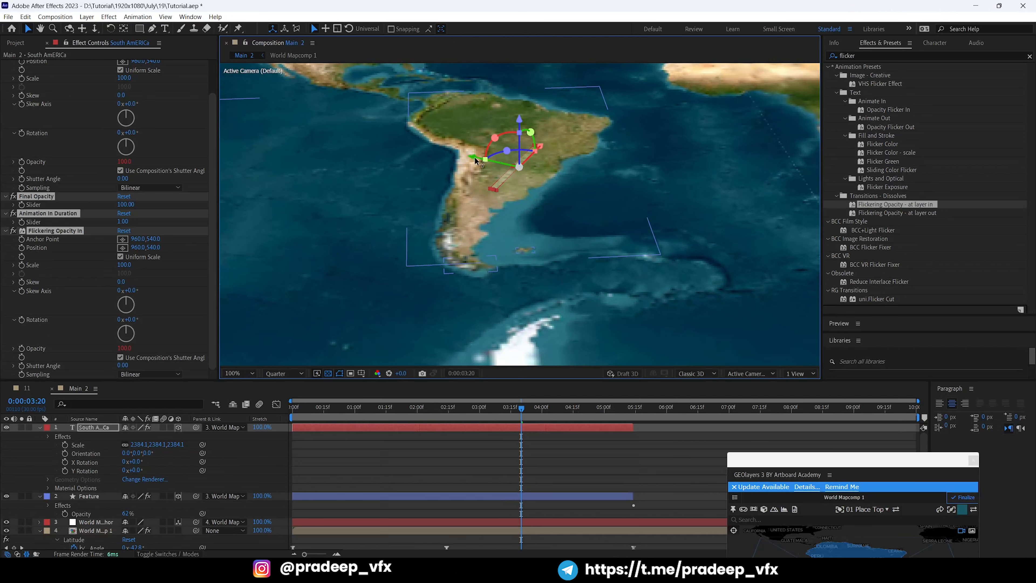
{"action": "left_click_drag", "start_coordinate": [471, 158], "coordinate": [454, 154]}
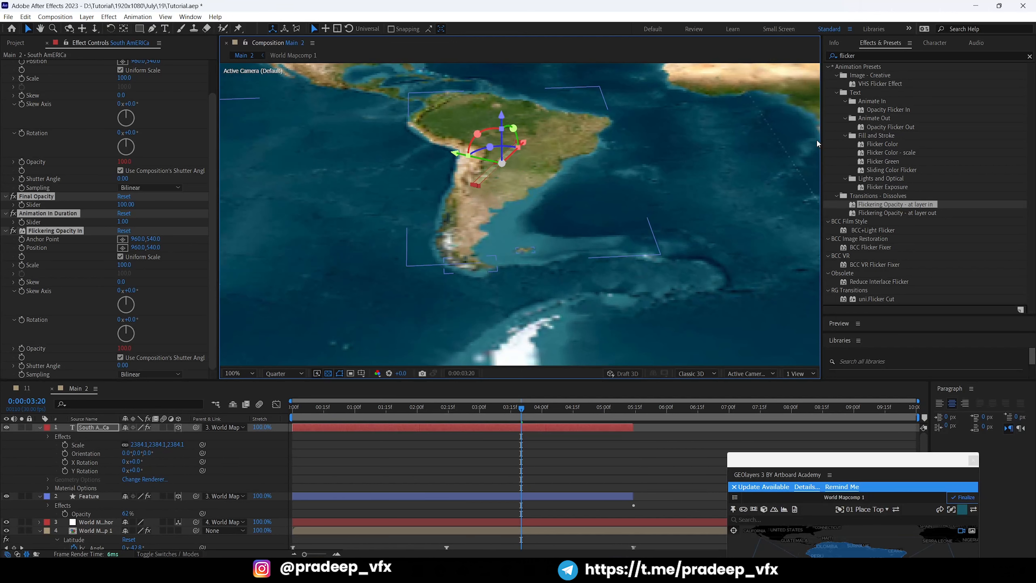
Increase the South America text's font size to about 91.8 px and deselect the layer.
{"action": "left_click", "coordinate": [932, 43]}
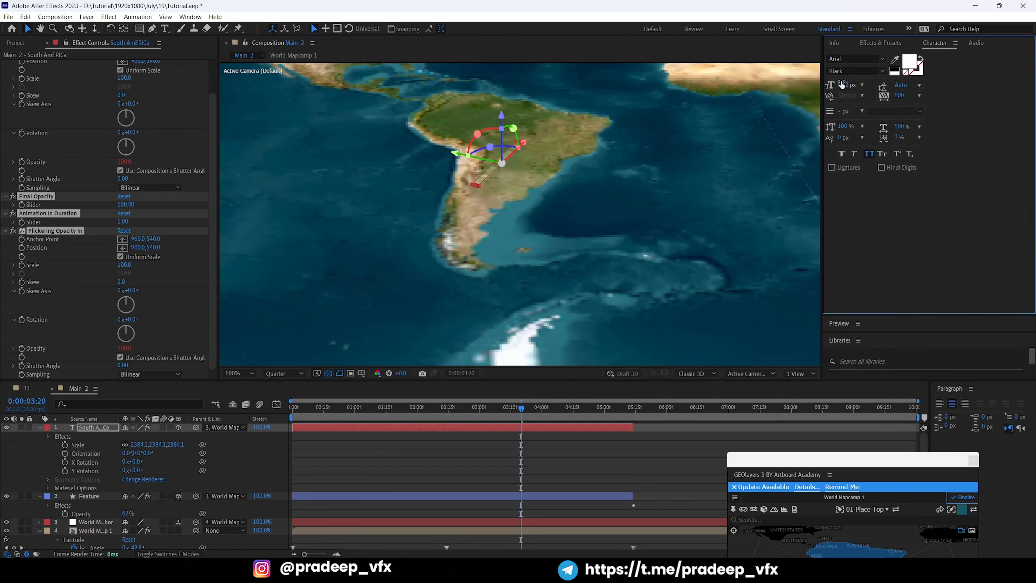
{"action": "left_click_drag", "start_coordinate": [842, 83], "coordinate": [877, 82]}
{"action": "left_click_drag", "start_coordinate": [976, 63], "coordinate": [984, 65]}
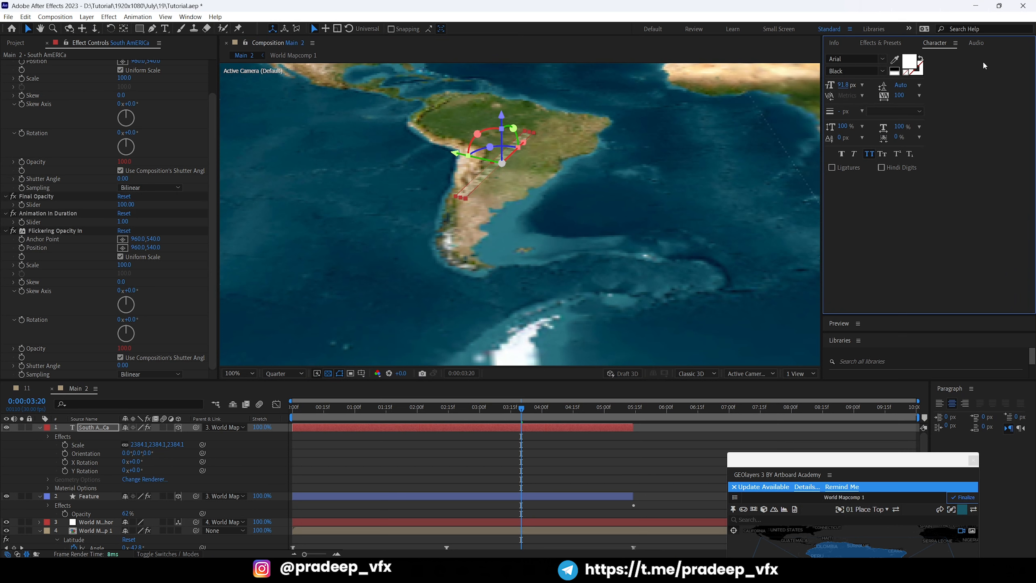
{"action": "left_click", "coordinate": [843, 84]}
{"action": "left_click", "coordinate": [488, 167]}
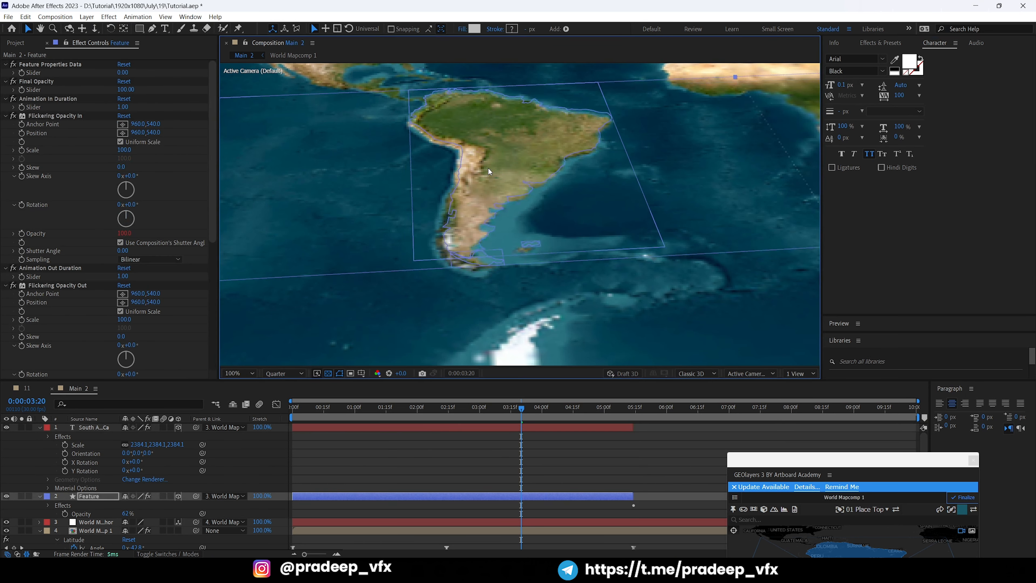
{"action": "left_click", "coordinate": [518, 431]}
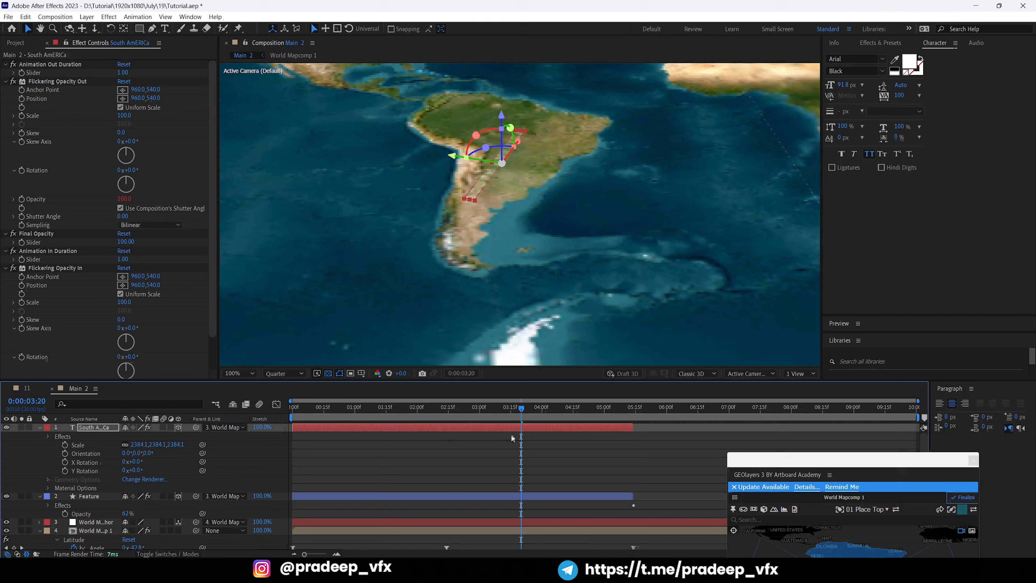
{"action": "left_click", "coordinate": [511, 436]}
Scrub to the end of the South America label at about 0:00:05:13 and preview the whole animation from the start.
{"action": "left_click_drag", "start_coordinate": [520, 412], "coordinate": [632, 411]}
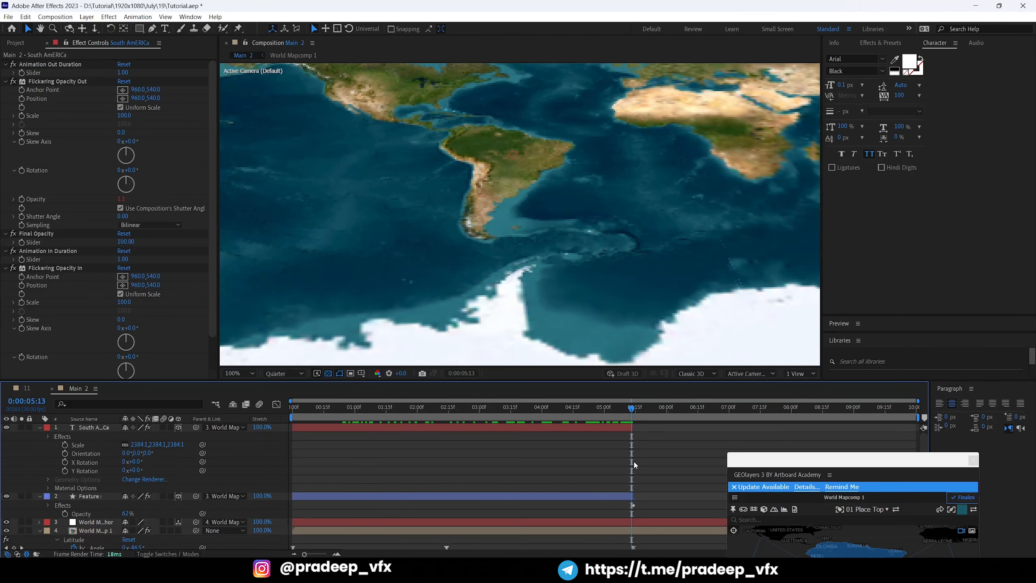
{"action": "key", "text": "Home"}
{"action": "key", "text": "space"}
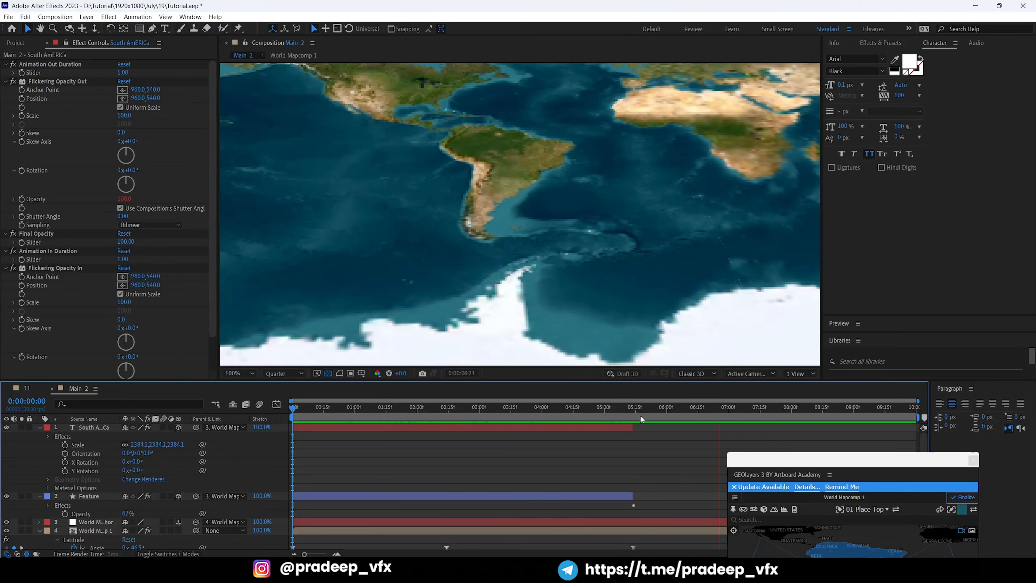
Move the current time to 0:00:05:14 and filter the GEOlayers features for brazil.
{"action": "left_click_drag", "start_coordinate": [640, 413], "coordinate": [634, 409]}
{"action": "left_click_drag", "start_coordinate": [759, 461], "coordinate": [758, 172]}
{"action": "left_click", "coordinate": [766, 429]}
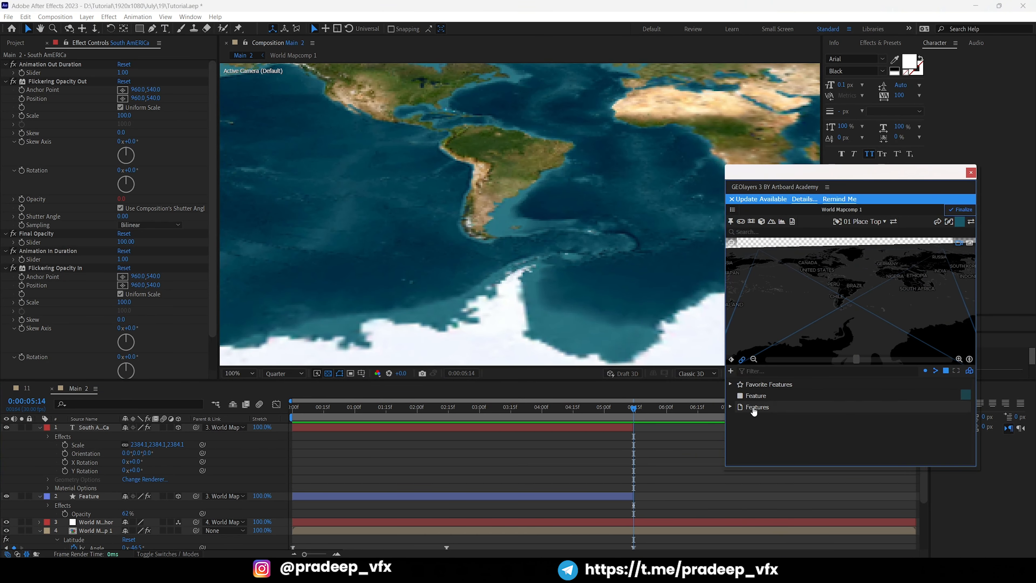
{"action": "left_click", "coordinate": [759, 371]}
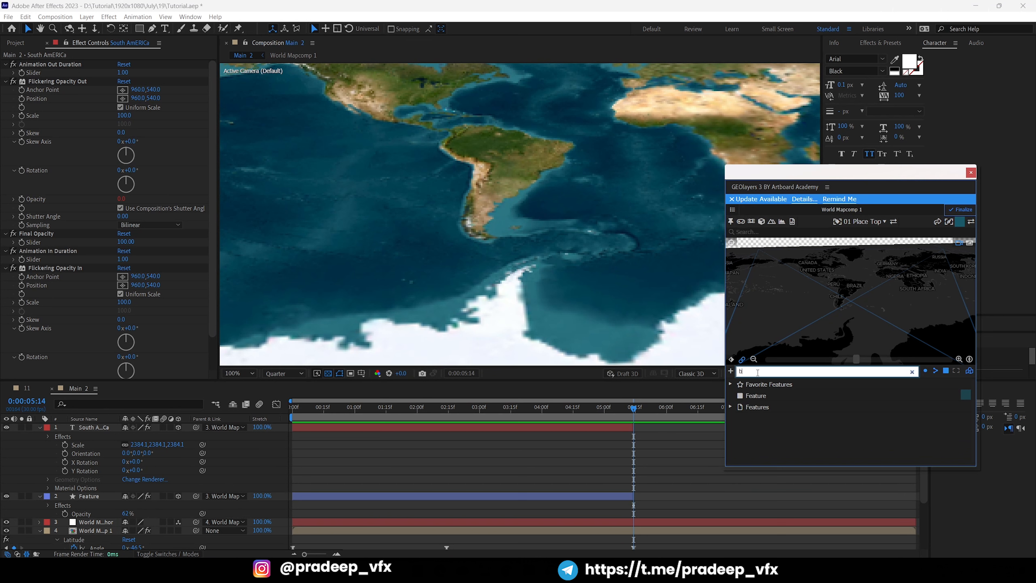
{"action": "type", "text": "brazil"}
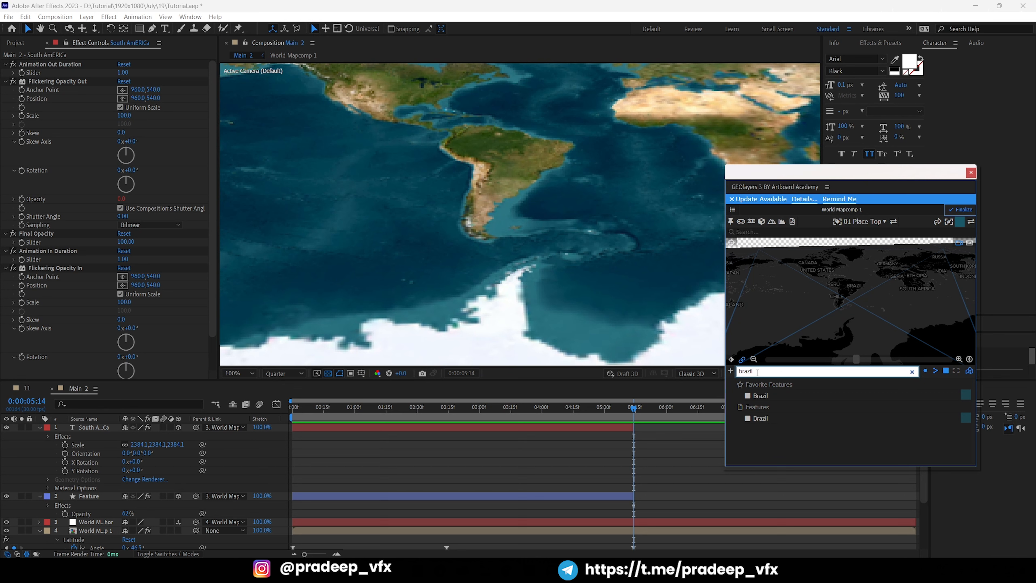
Move the Brazil feature out of Favorite Features into the main list and extract its outline as feature lines.
{"action": "left_click", "coordinate": [760, 396]}
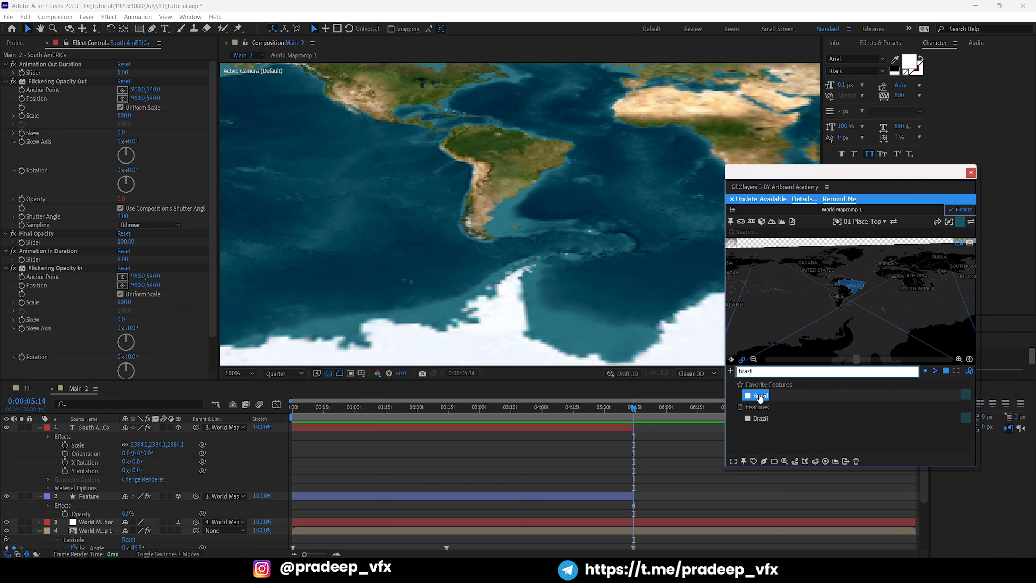
{"action": "left_click_drag", "start_coordinate": [759, 396], "coordinate": [768, 438]}
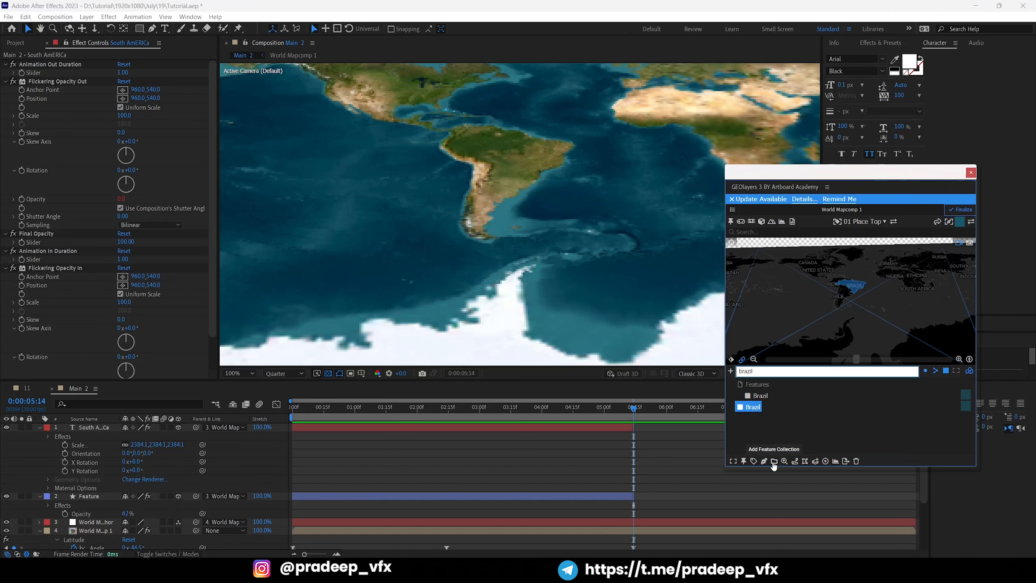
{"action": "left_click", "coordinate": [804, 462]}
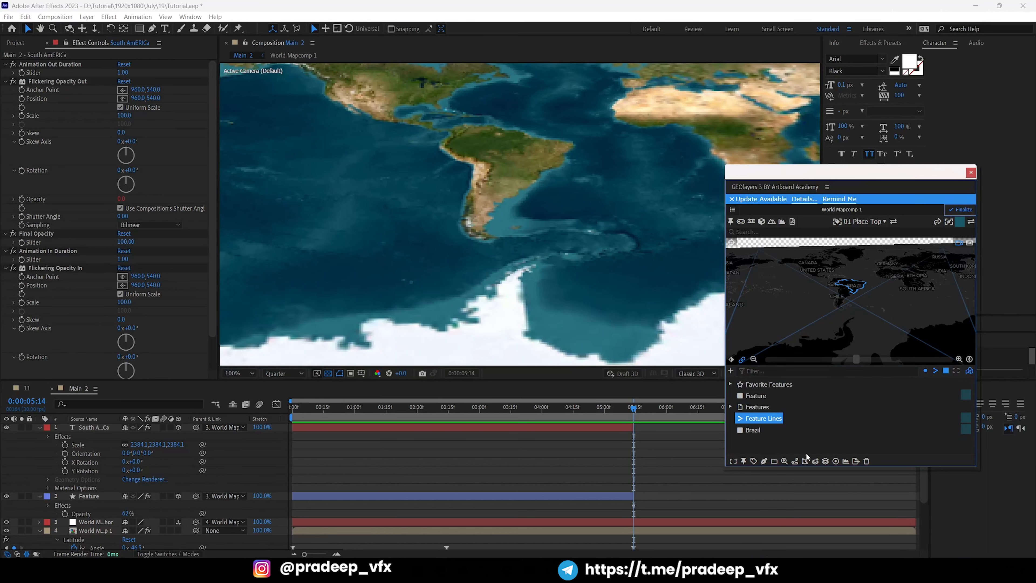
Draw the Brazil feature as a shape layer and trim its start to 0:00:05:14.
{"action": "left_click", "coordinate": [750, 431]}
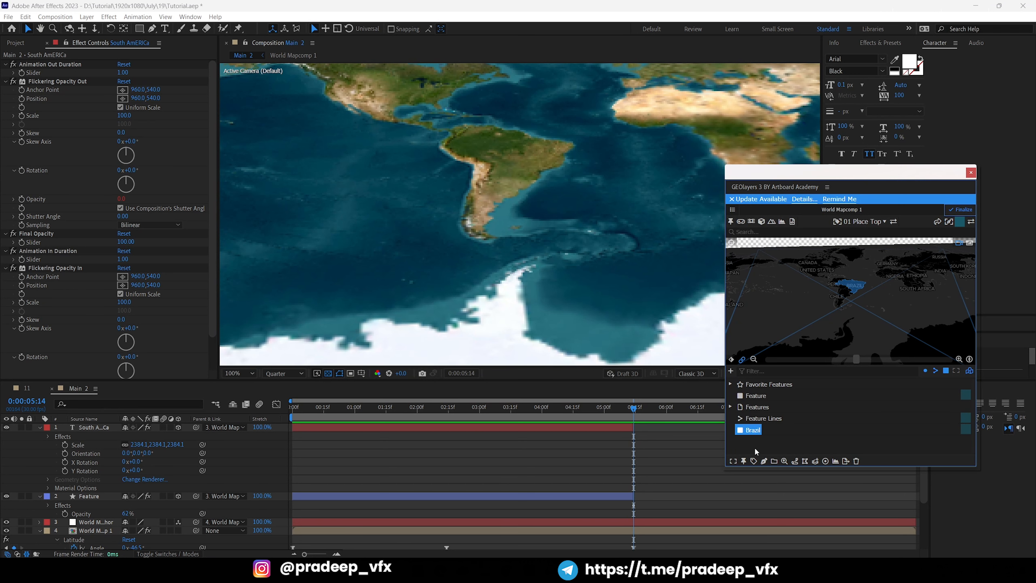
{"action": "left_click", "coordinate": [764, 461]}
{"action": "left_click", "coordinate": [774, 434]}
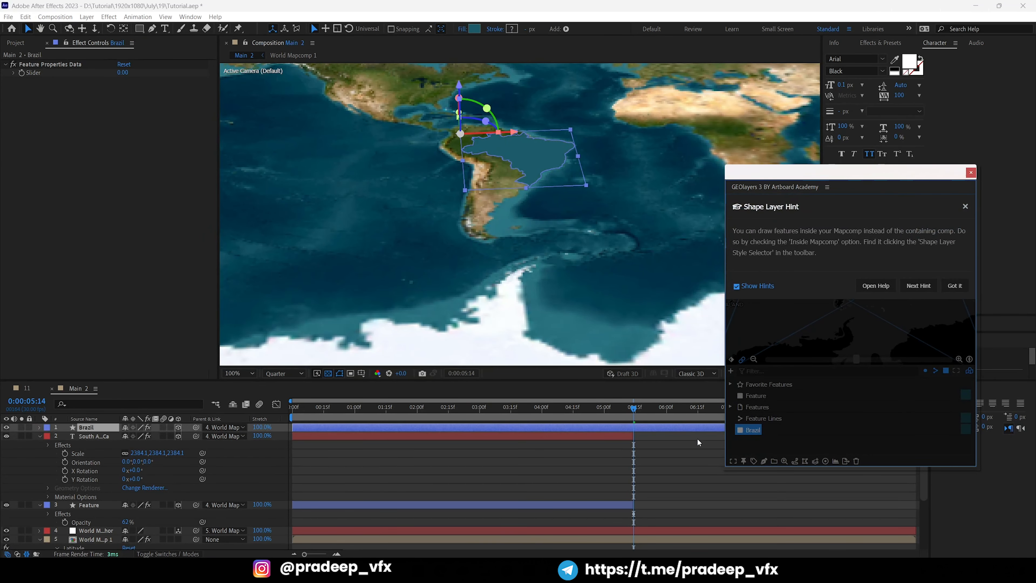
{"action": "key", "text": "alt+bracketleft"}
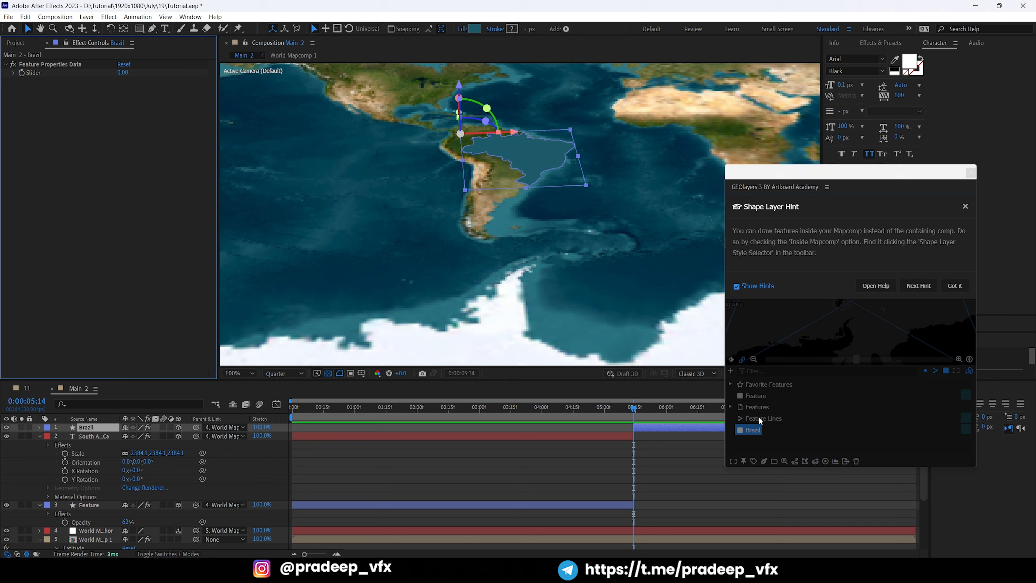
Create a path animation of Brazil's Feature Lines with a duration of 2 s.
{"action": "left_click", "coordinate": [759, 418]}
{"action": "left_click", "coordinate": [764, 461]}
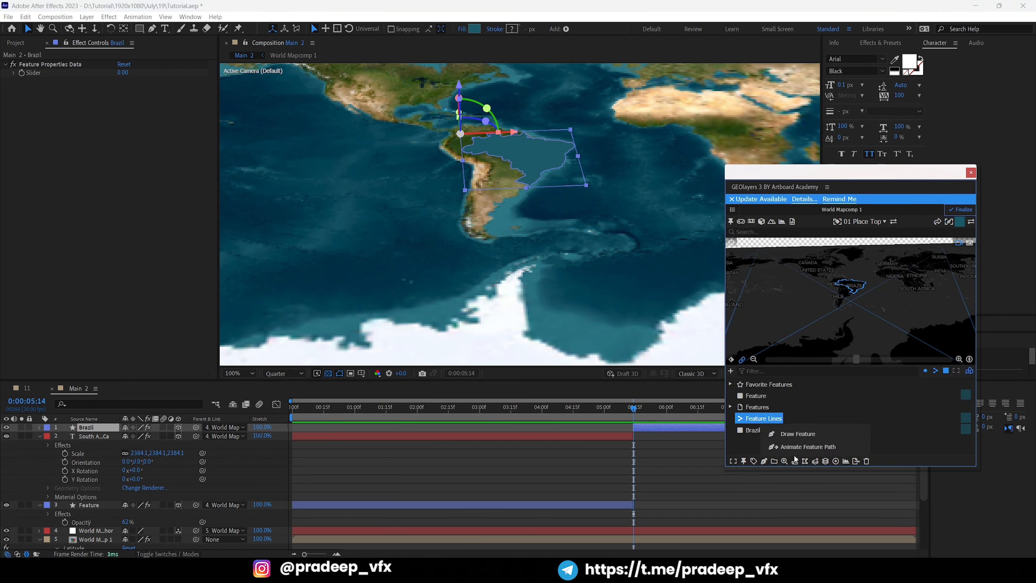
{"action": "left_click", "coordinate": [801, 447]}
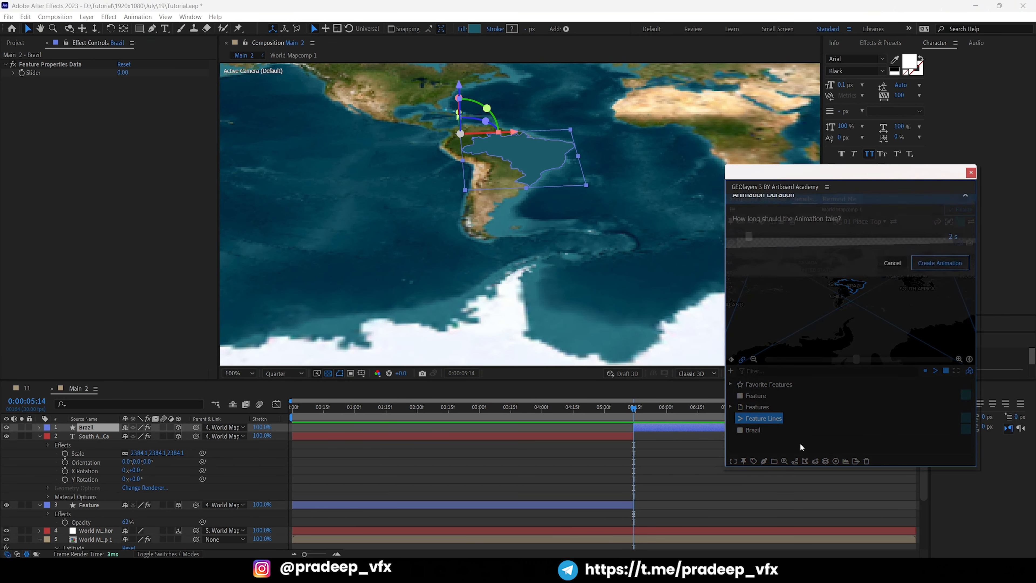
{"action": "left_click", "coordinate": [936, 270]}
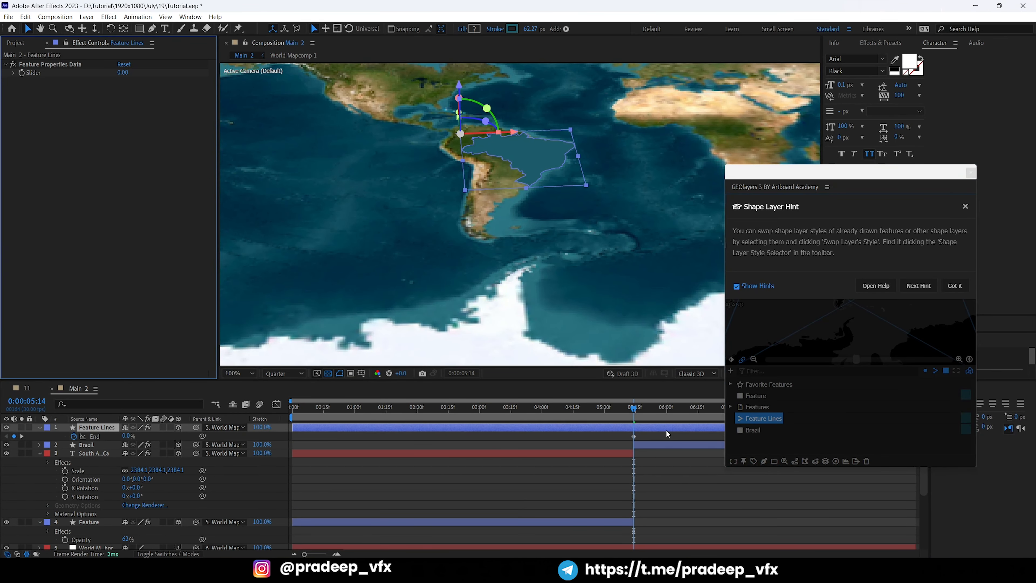
Split the Feature Lines layer at 0:00:05:14 and delete the part before that time.
{"action": "left_click_drag", "start_coordinate": [796, 187], "coordinate": [902, 400]}
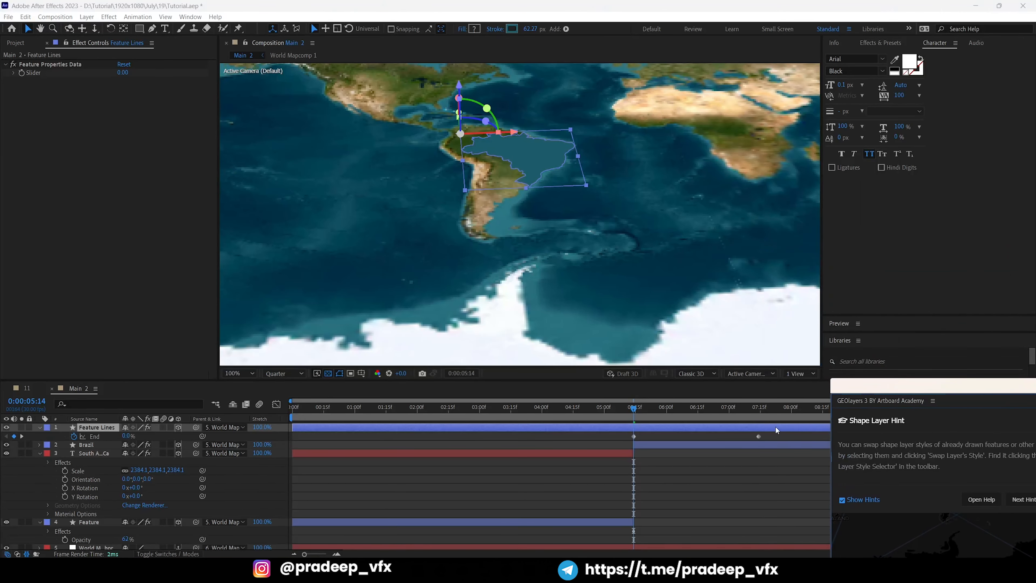
{"action": "key", "text": "ctrl+shift+d"}
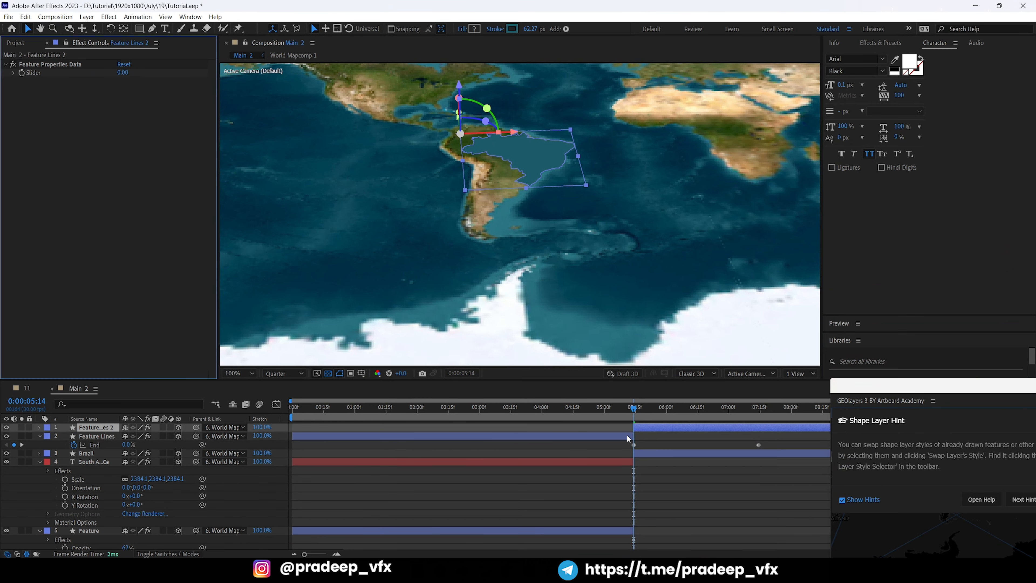
{"action": "left_click", "coordinate": [629, 435]}
{"action": "key", "text": "Delete"}
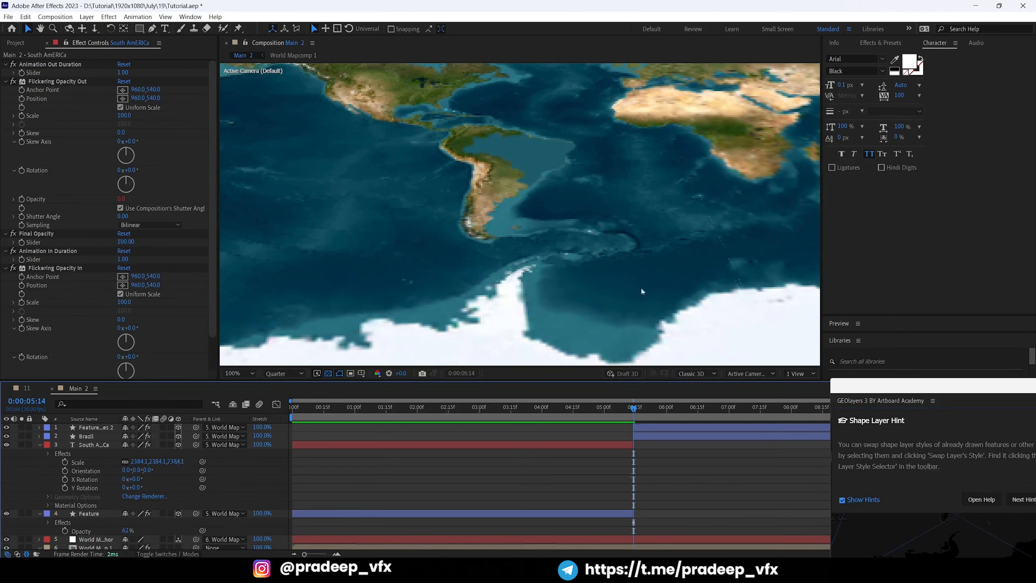
Change the Brazil shape layer's fill color to green.
{"action": "left_click", "coordinate": [669, 435]}
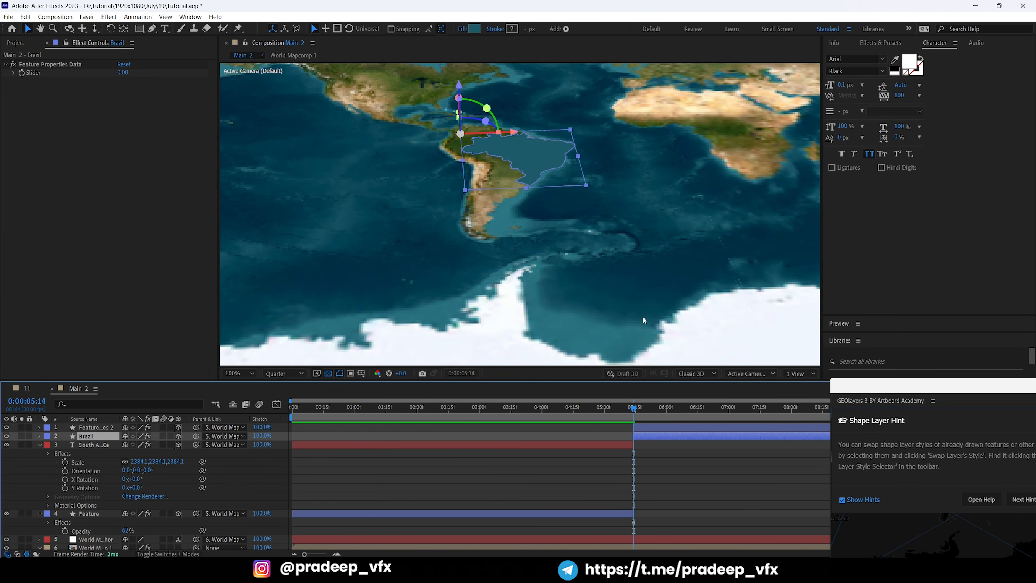
{"action": "left_click", "coordinate": [479, 31]}
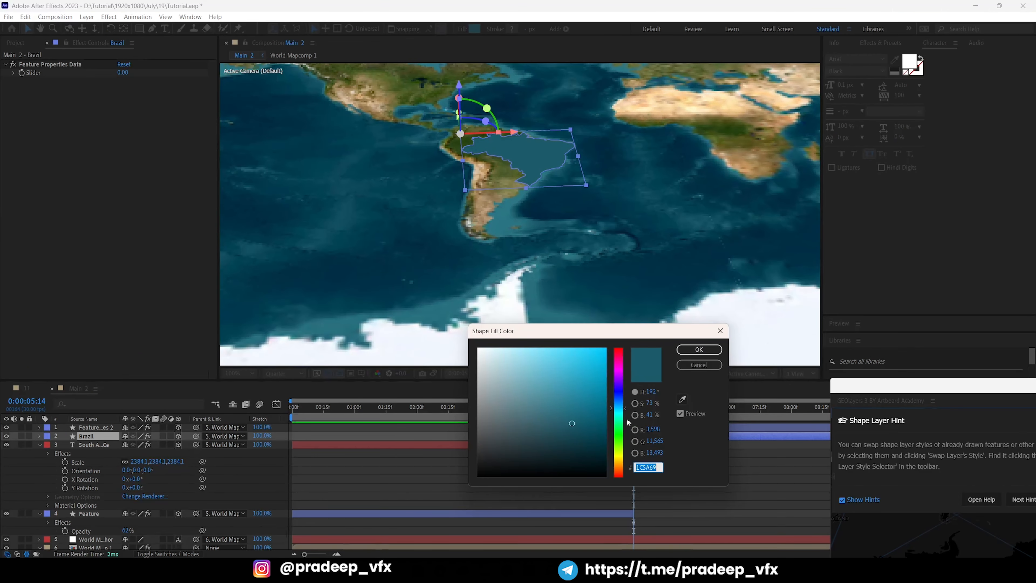
{"action": "left_click", "coordinate": [622, 442]}
{"action": "left_click", "coordinate": [699, 350]}
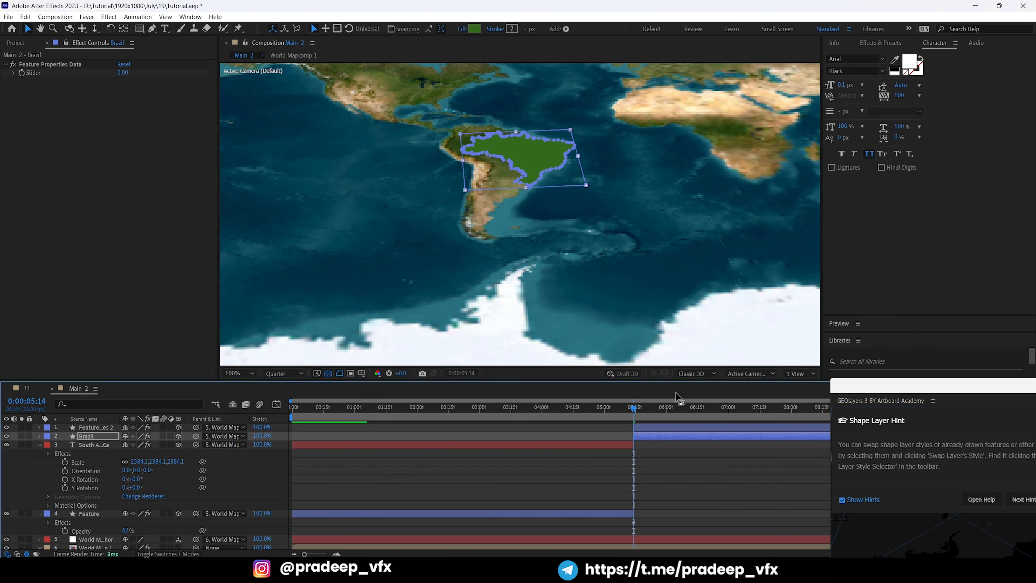
Set the Brazil layer's opacity to 70%.
{"action": "key", "text": "t"}
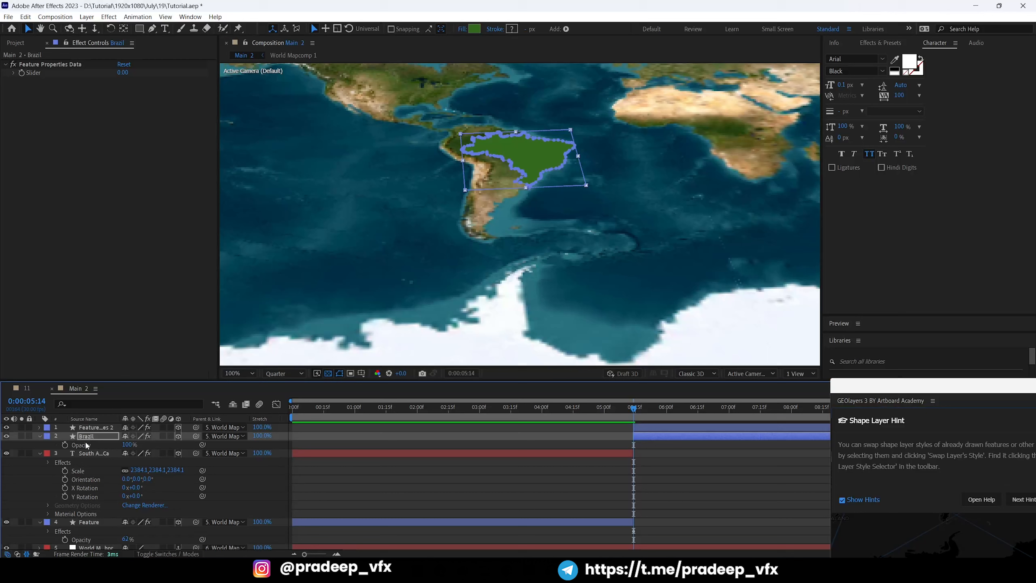
{"action": "left_click", "coordinate": [130, 445]}
{"action": "type", "text": "70"}
{"action": "key", "text": "Return"}
{"action": "left_click", "coordinate": [669, 461]}
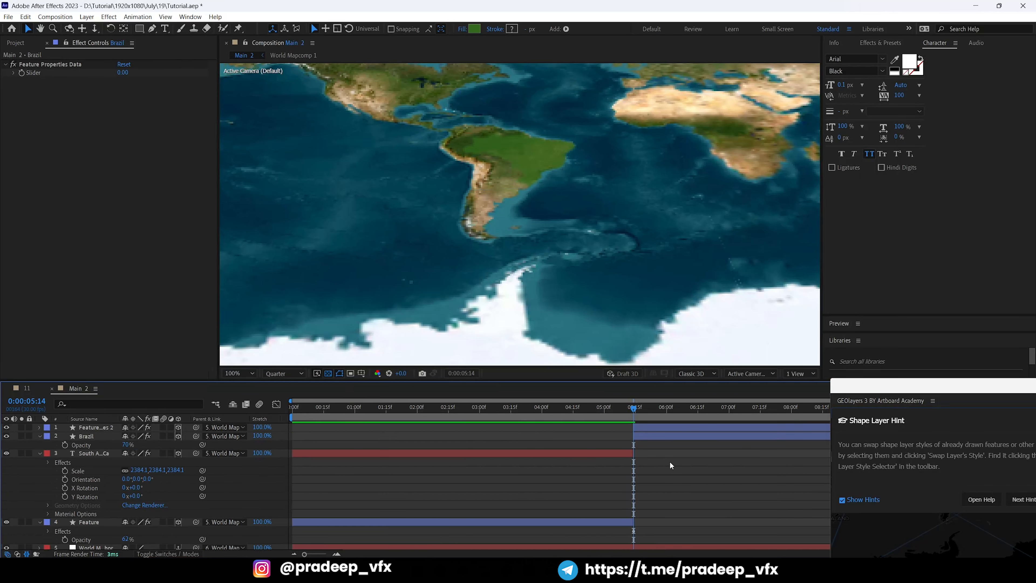
Move the current time to 0:00:06:08 and set the Brazil feature lines' stroke color to white (FFFFFF).
{"action": "left_click", "coordinate": [664, 428]}
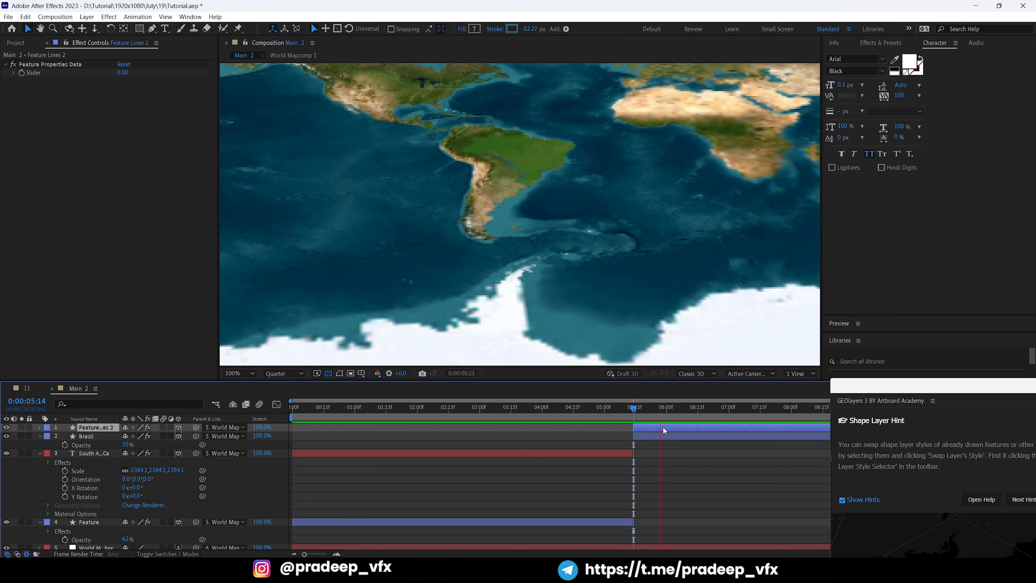
{"action": "left_click", "coordinate": [684, 407]}
{"action": "left_click", "coordinate": [512, 29]}
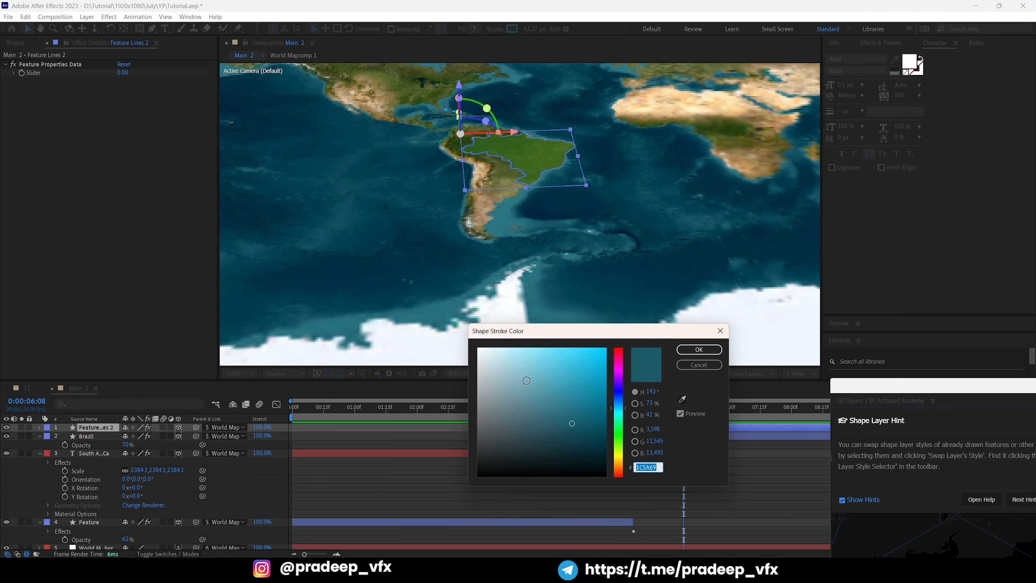
{"action": "type", "text": "FFFFFF"}
{"action": "left_click", "coordinate": [680, 348]}
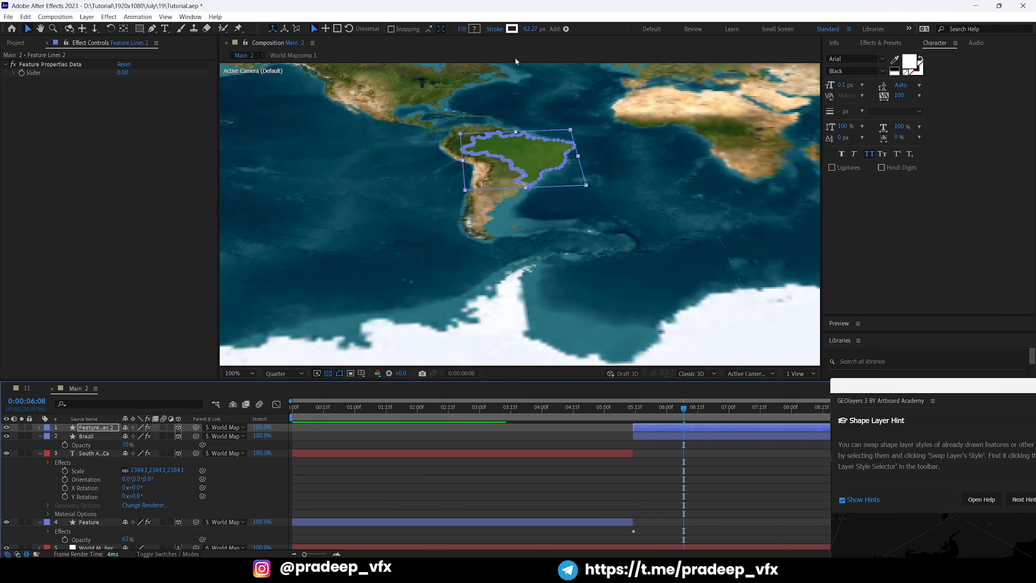
Adjust the stroke width of Brazil's feature lines and check the outline up close.
{"action": "left_click", "coordinate": [528, 29]}
{"action": "type", "text": "1"}
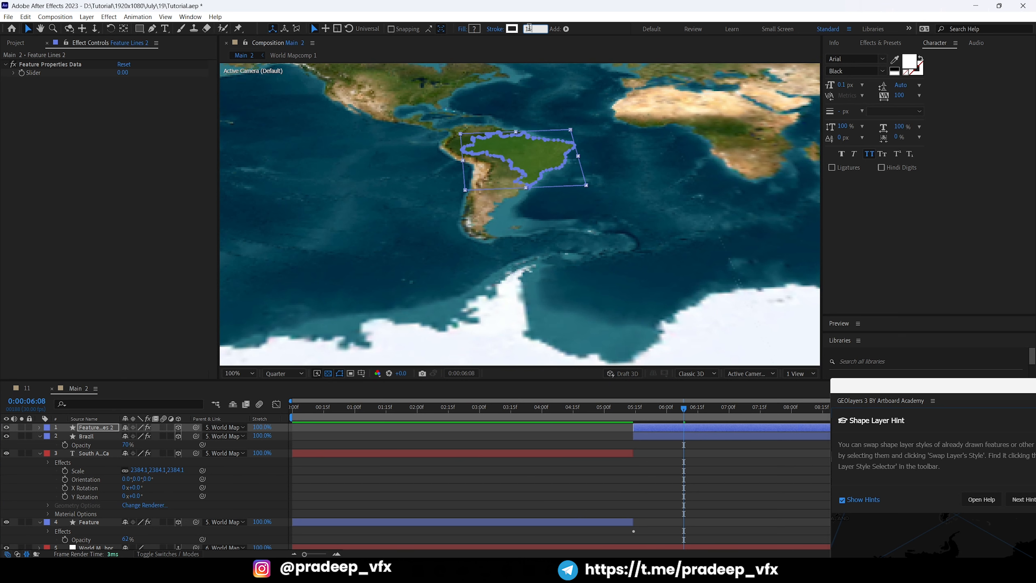
{"action": "key", "text": "Return"}
{"action": "scroll", "coordinate": [532, 185], "scroll_direction": "up", "scroll_amount": 2}
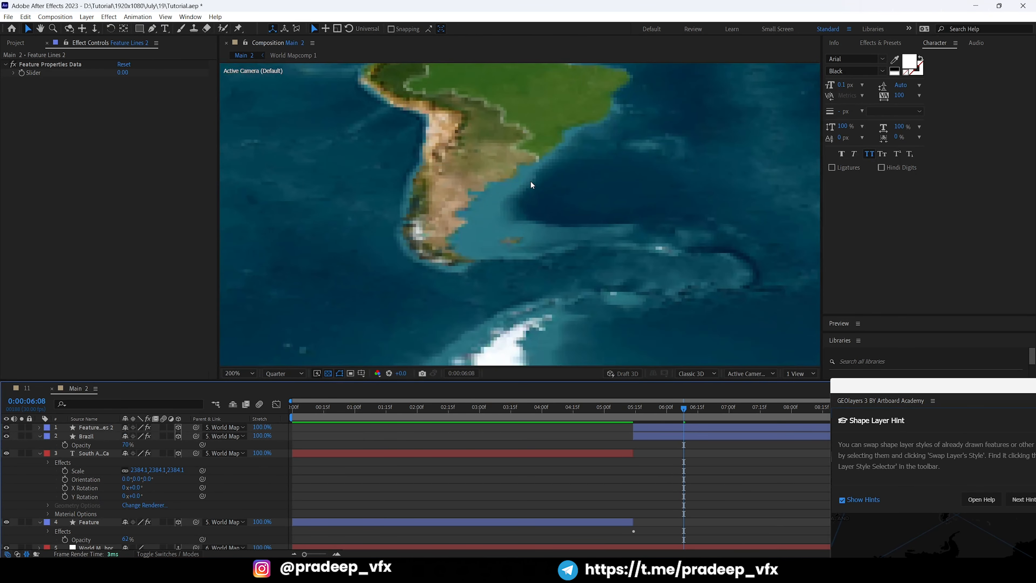
{"action": "scroll", "coordinate": [492, 257], "scroll_direction": "down", "scroll_amount": 2}
Set the composition preview resolution to Full and save the project.
{"action": "left_click", "coordinate": [284, 373]}
{"action": "left_click", "coordinate": [281, 397]}
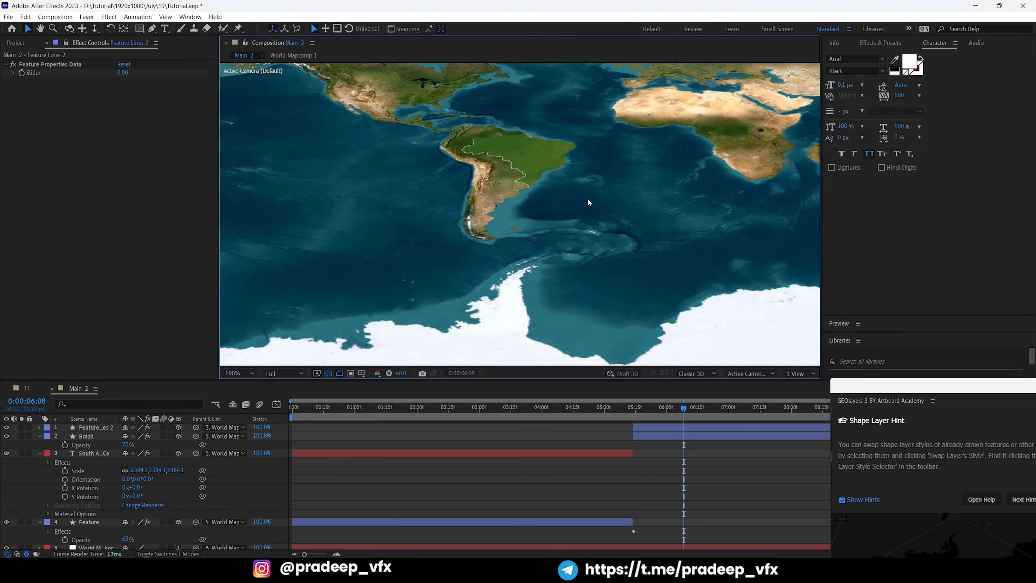
{"action": "key", "text": "ctrl+s"}
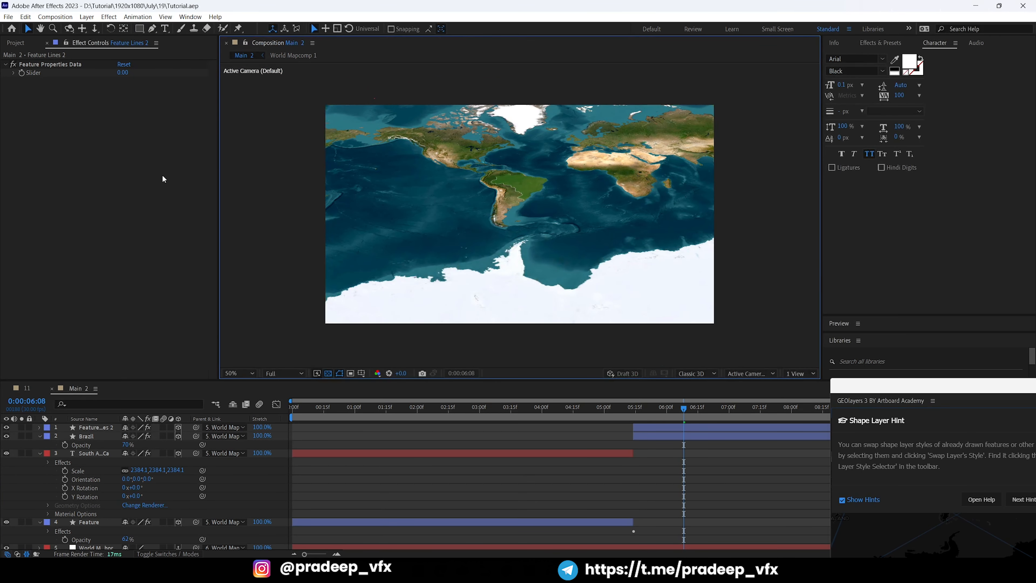
{"action": "scroll", "coordinate": [499, 206], "scroll_direction": "up", "scroll_amount": 2}
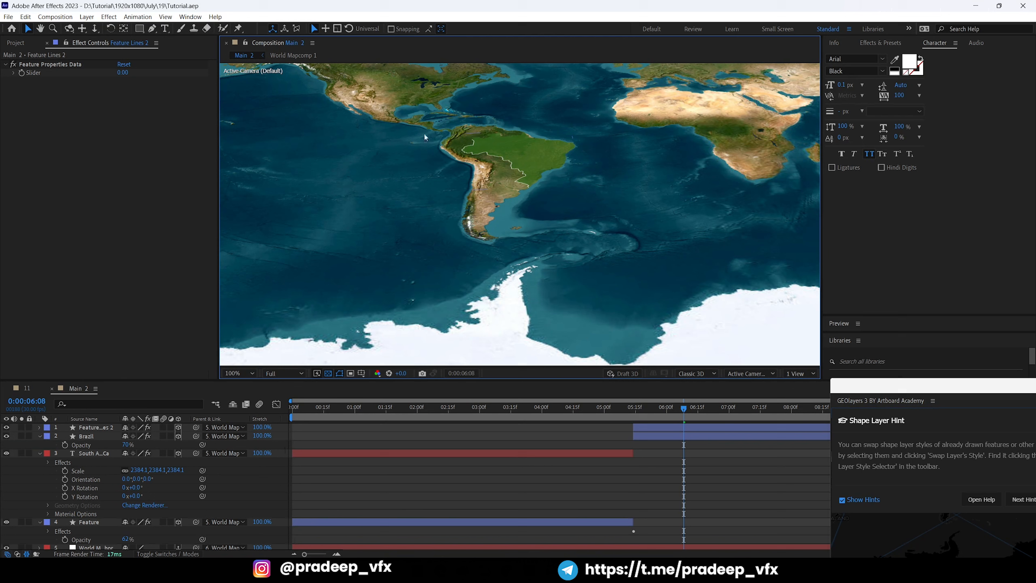
Dismiss the GEOlayers Shape Layer hint and bring up the list of project items.
{"action": "left_click_drag", "start_coordinate": [903, 382], "coordinate": [847, 184]}
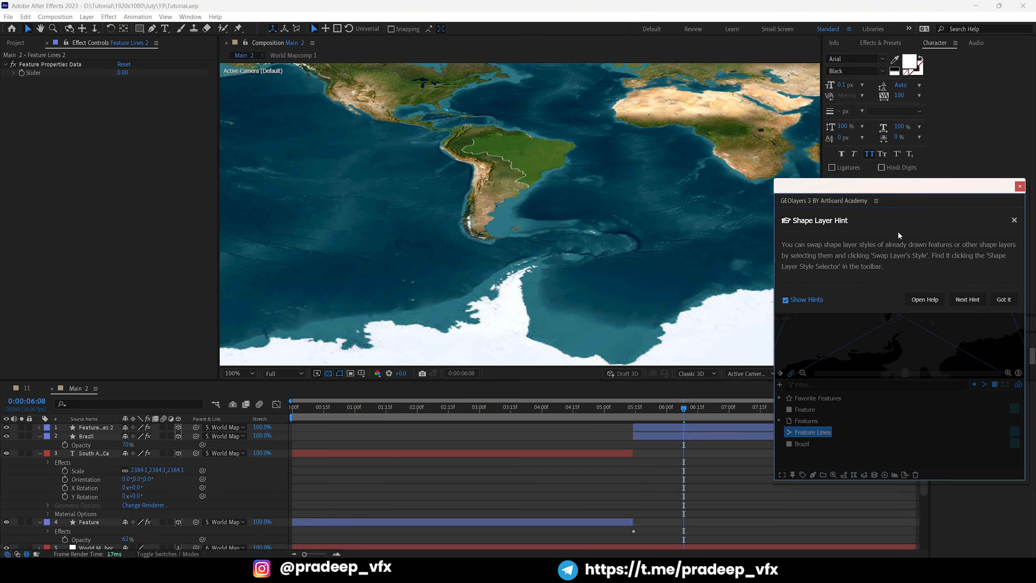
{"action": "left_click", "coordinate": [1014, 224]}
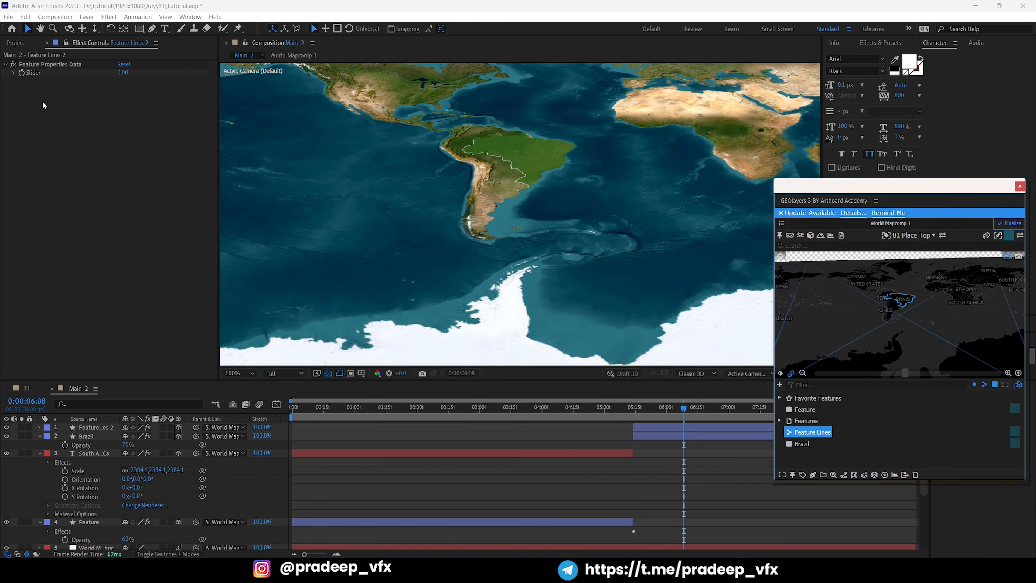
{"action": "left_click", "coordinate": [16, 43]}
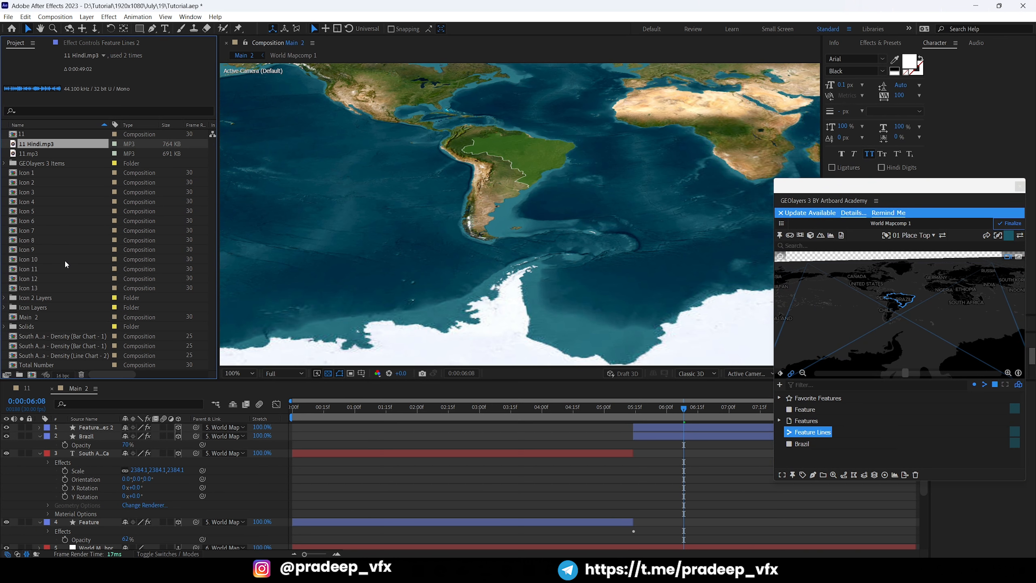
{"action": "key", "text": "grave"}
{"action": "key", "text": "grave"}
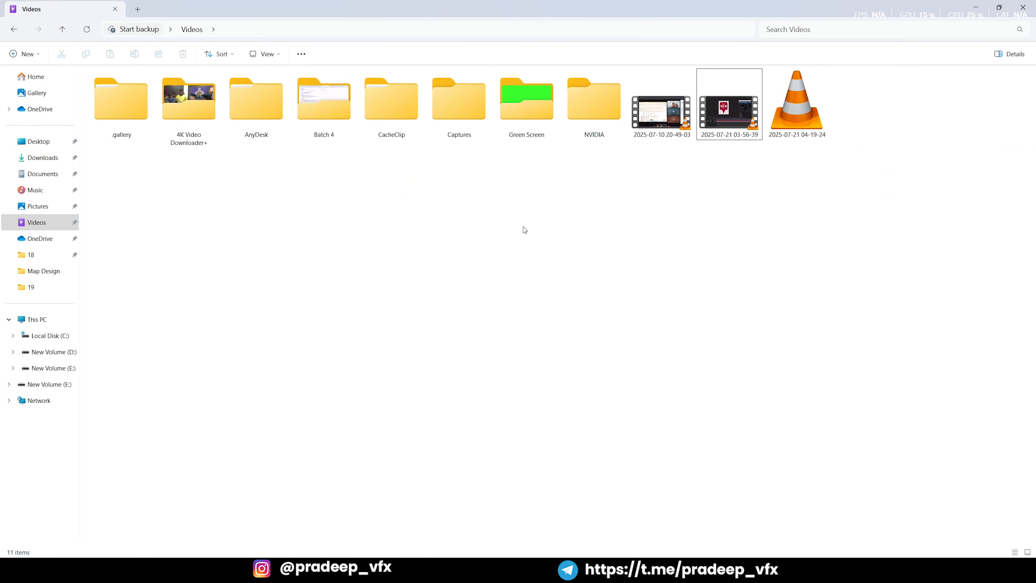
In File Explorer, go to D:\Tutorial\1920x1080\July\19 and select the Icon Illustrator file.
{"action": "left_click", "coordinate": [41, 319]}
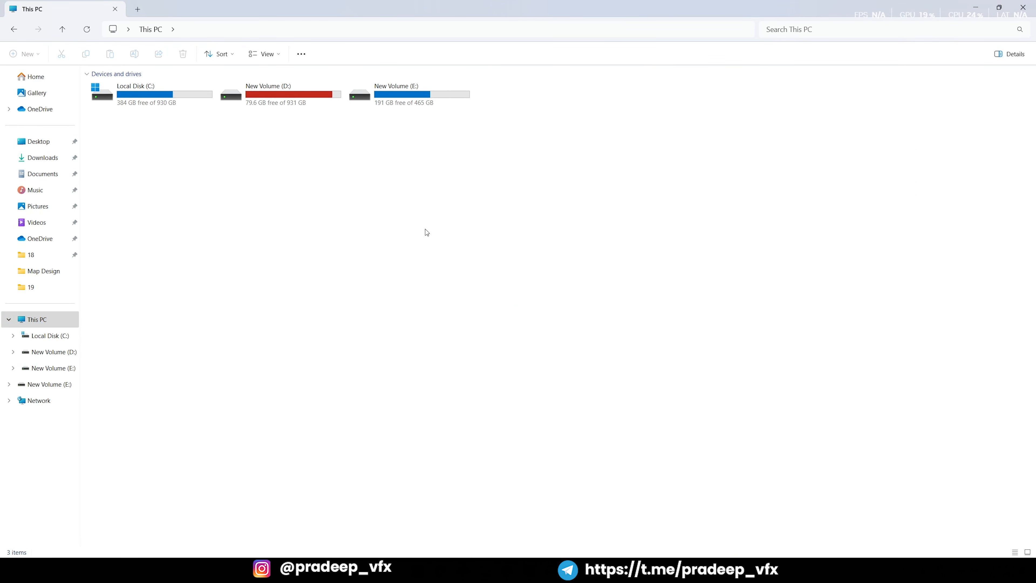
{"action": "double_click", "coordinate": [320, 101]}
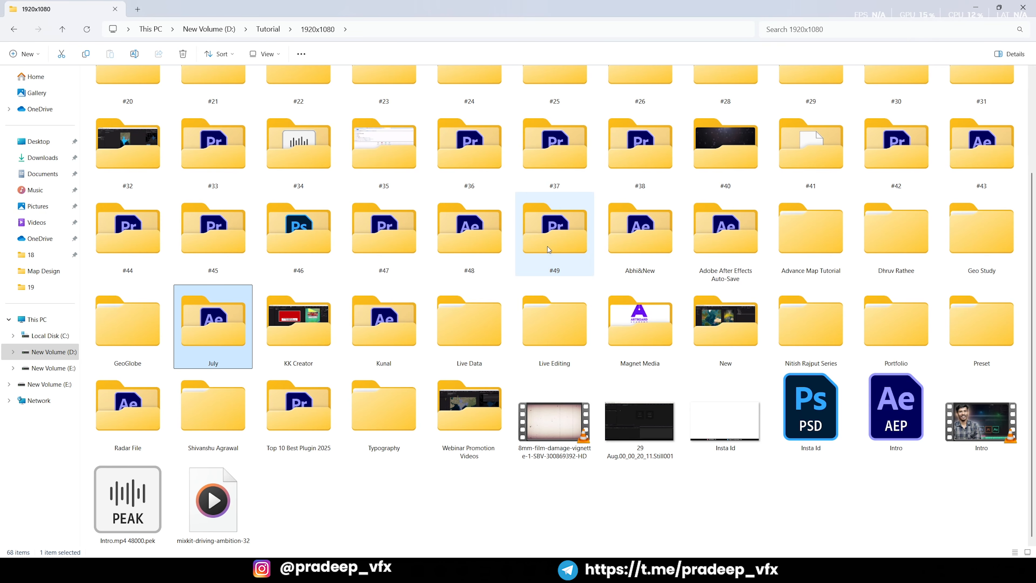
{"action": "double_click", "coordinate": [218, 337]}
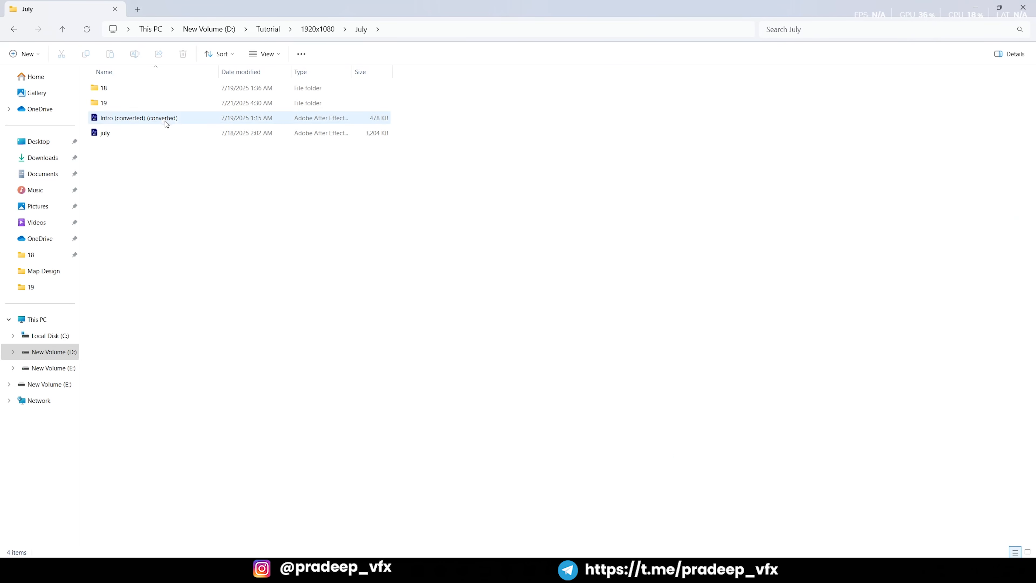
{"action": "double_click", "coordinate": [154, 105]}
{"action": "left_click", "coordinate": [112, 253]}
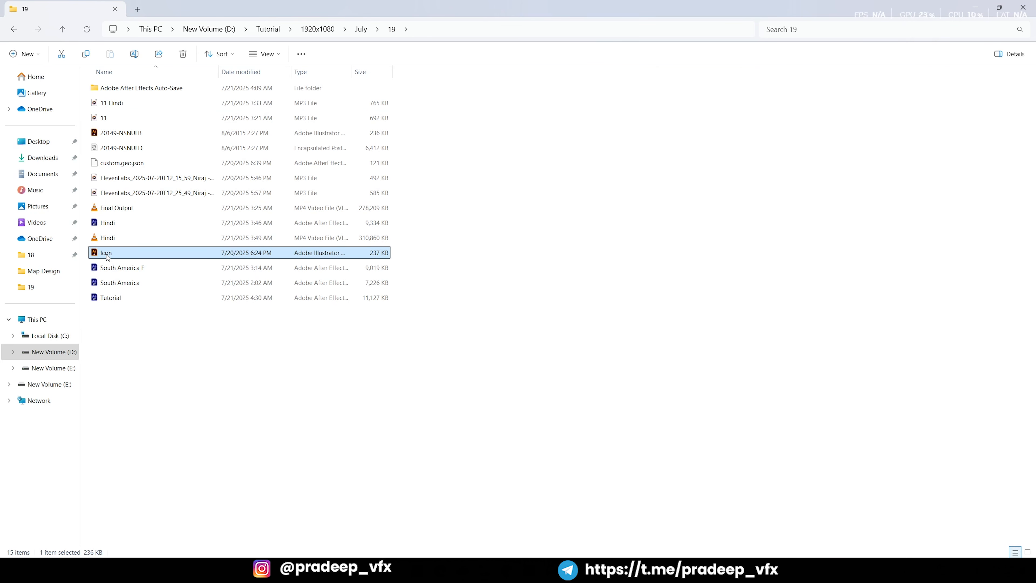
Import Icon.ai into the After Effects project as a composition with Layer Size footage dimensions.
{"action": "left_click_drag", "start_coordinate": [107, 256], "coordinate": [123, 347]}
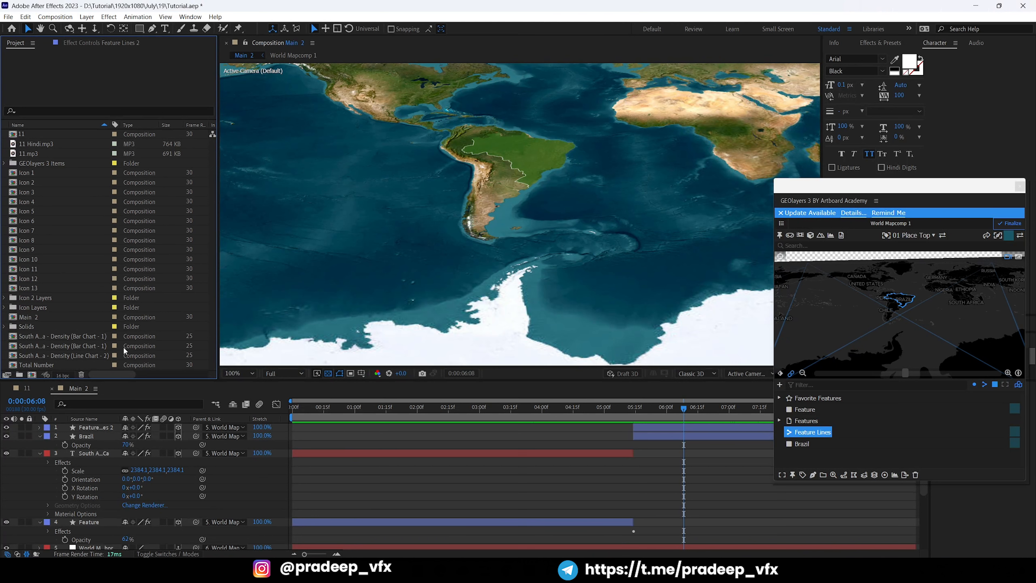
{"action": "left_click", "coordinate": [541, 242]}
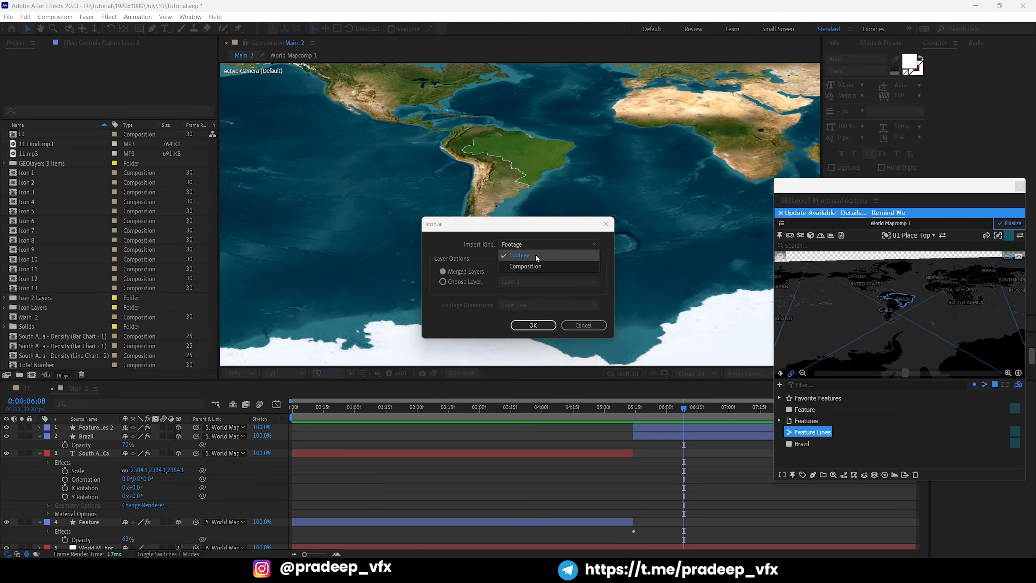
{"action": "left_click", "coordinate": [528, 267]}
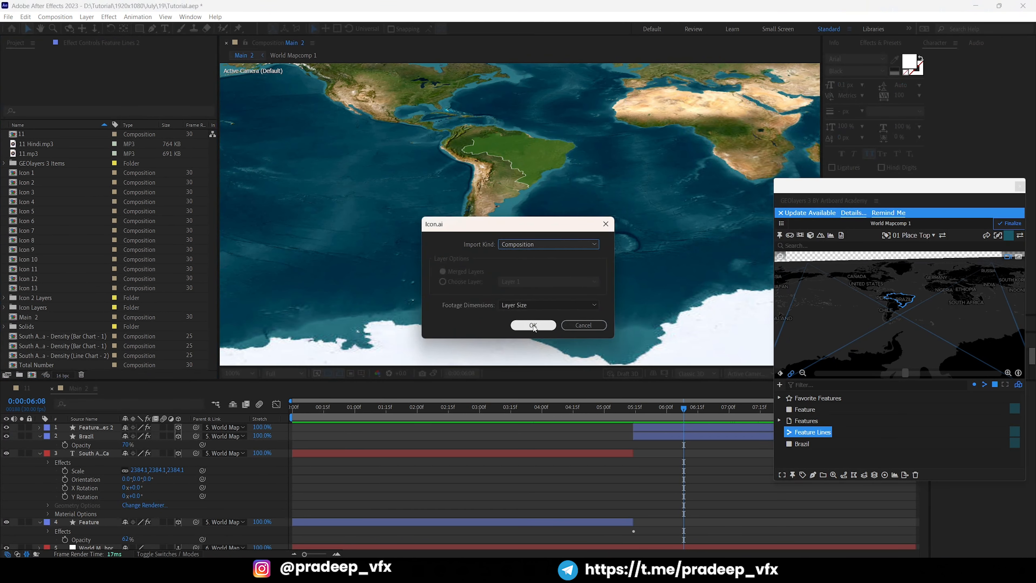
{"action": "left_click", "coordinate": [543, 326]}
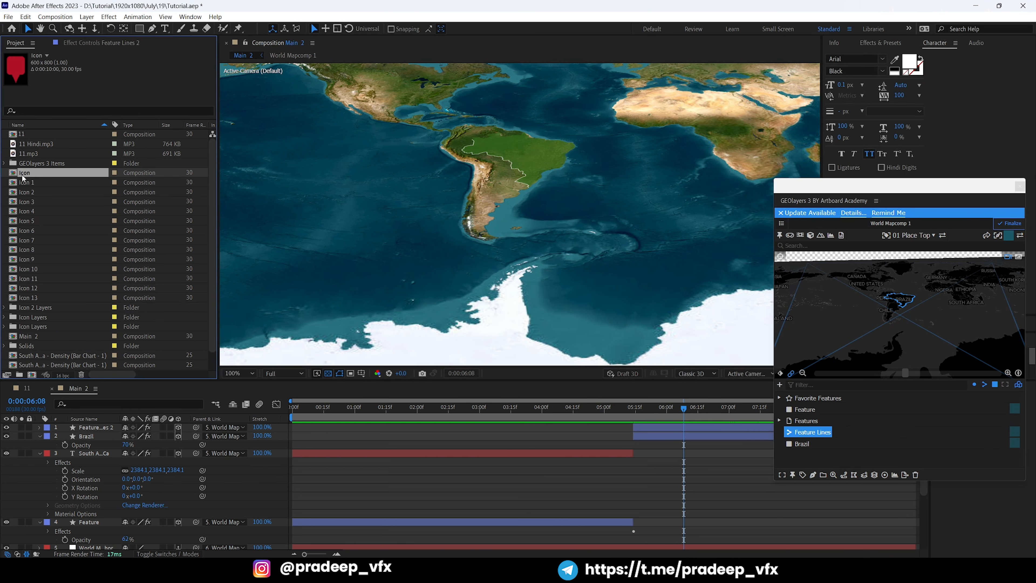
Add the Icon composition to Main 2 as the topmost layer, starting where the Brazil layer begins.
{"action": "left_click_drag", "start_coordinate": [23, 177], "coordinate": [580, 431]}
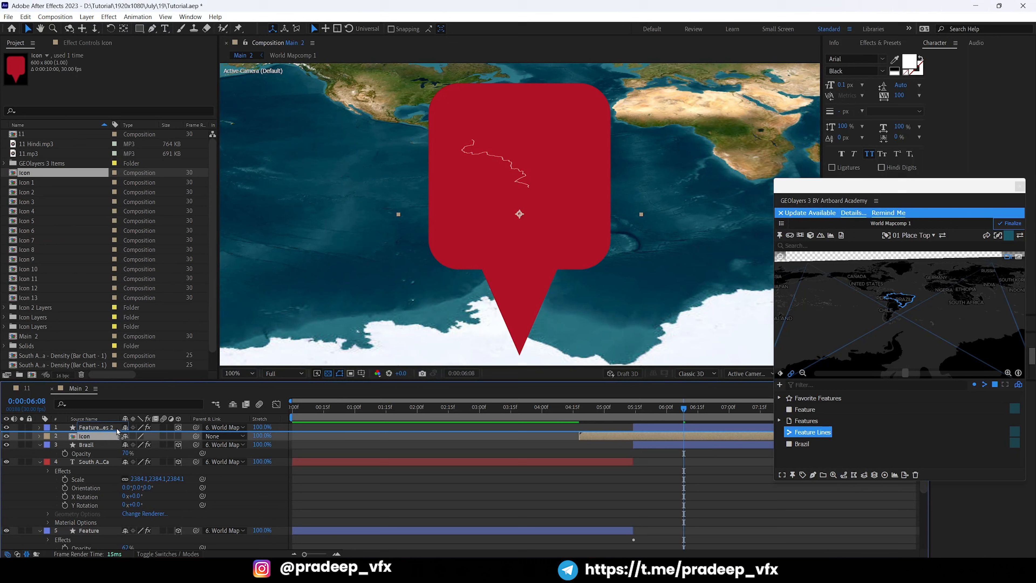
{"action": "left_click_drag", "start_coordinate": [116, 424], "coordinate": [117, 425]}
{"action": "left_click_drag", "start_coordinate": [607, 427], "coordinate": [661, 426]}
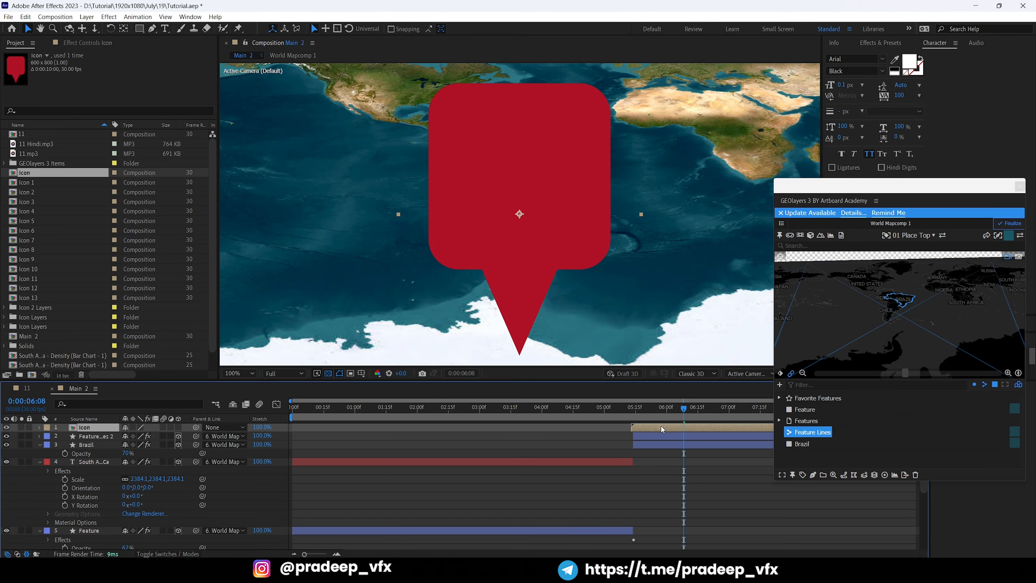
{"action": "scroll", "coordinate": [550, 248], "scroll_direction": "down", "scroll_amount": 1}
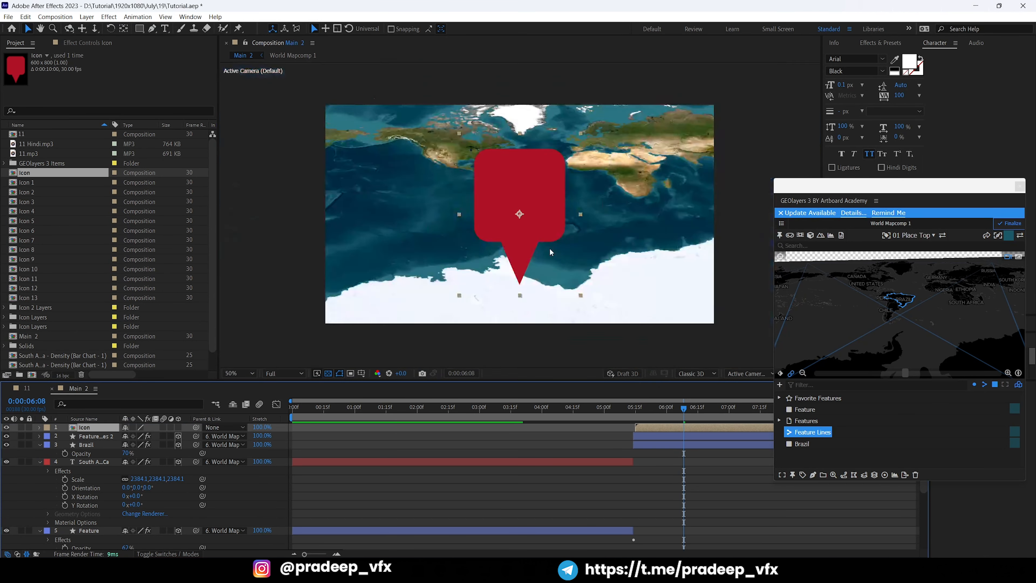
Open the Icon composition, and open the finished Icon 1 composition from comp 11 as a reference.
{"action": "double_click", "coordinate": [654, 427]}
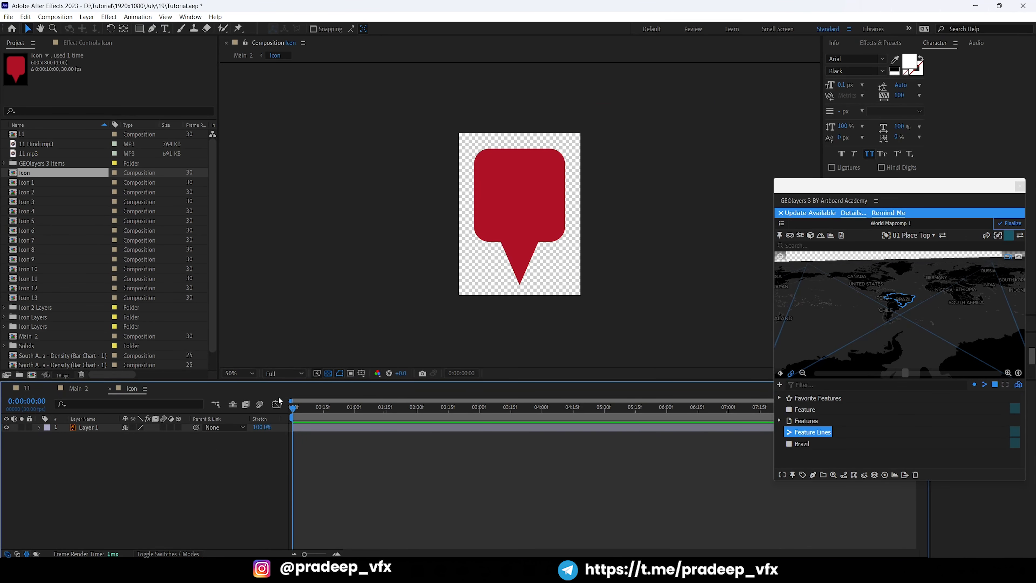
{"action": "left_click", "coordinate": [26, 390]}
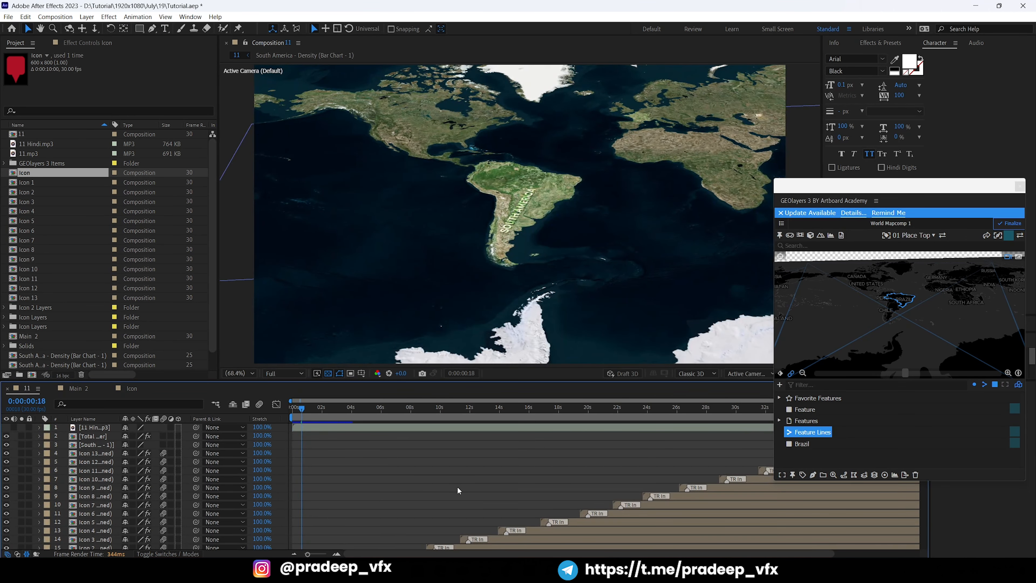
{"action": "key", "text": "grave"}
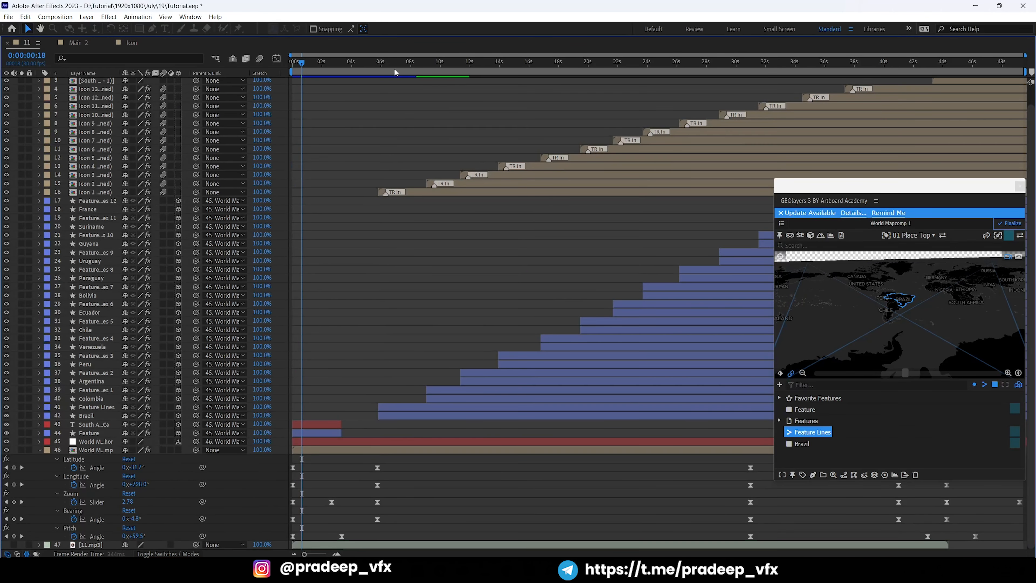
{"action": "double_click", "coordinate": [412, 193]}
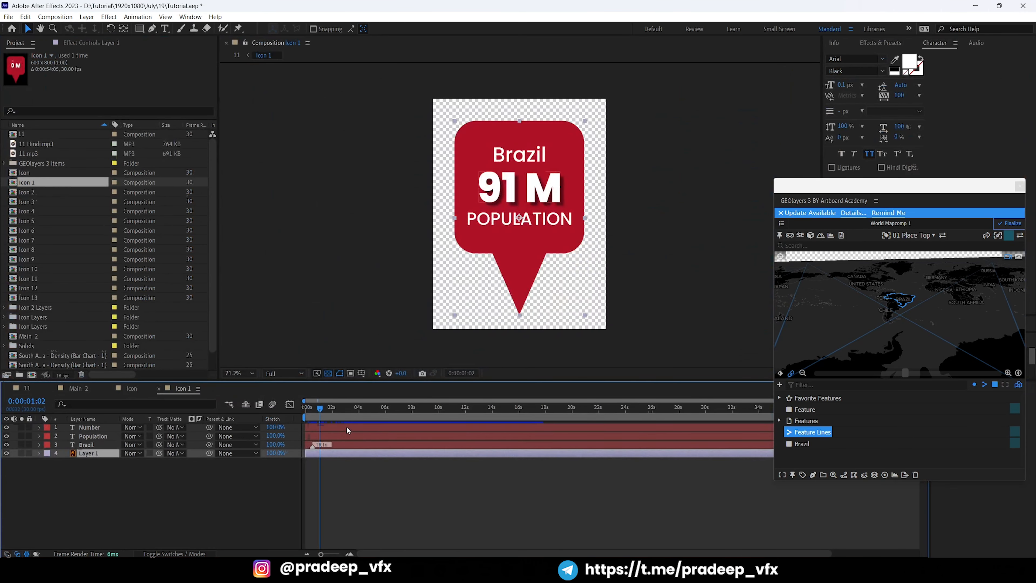
Copy the Number, Population and Brazil text layers from Icon 1 into the Icon composition and check the text animation around 0:00:00:20.
{"action": "left_click", "coordinate": [343, 428]}
{"action": "left_click", "coordinate": [341, 445], "text": "shift"}
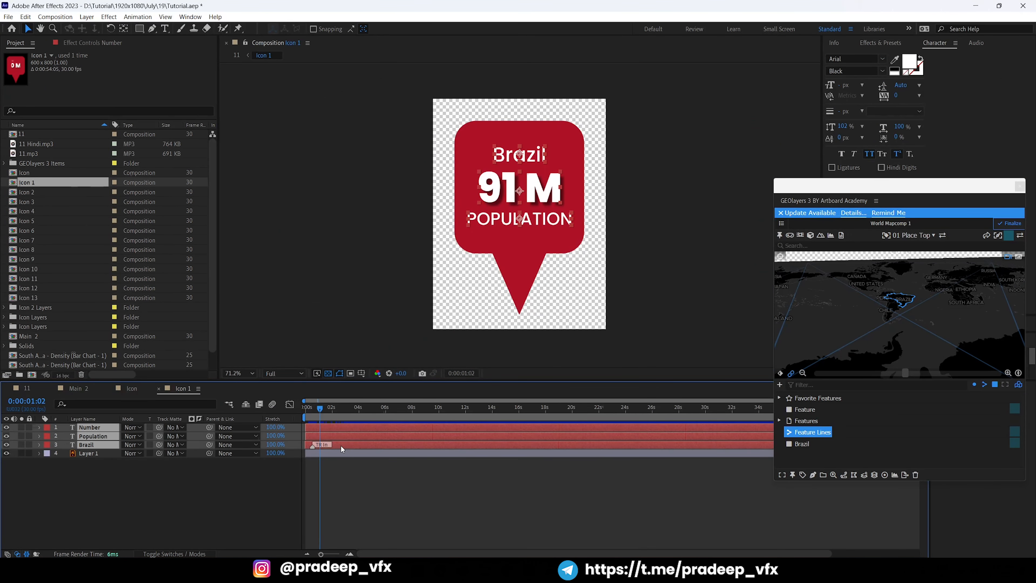
{"action": "left_click", "coordinate": [81, 389]}
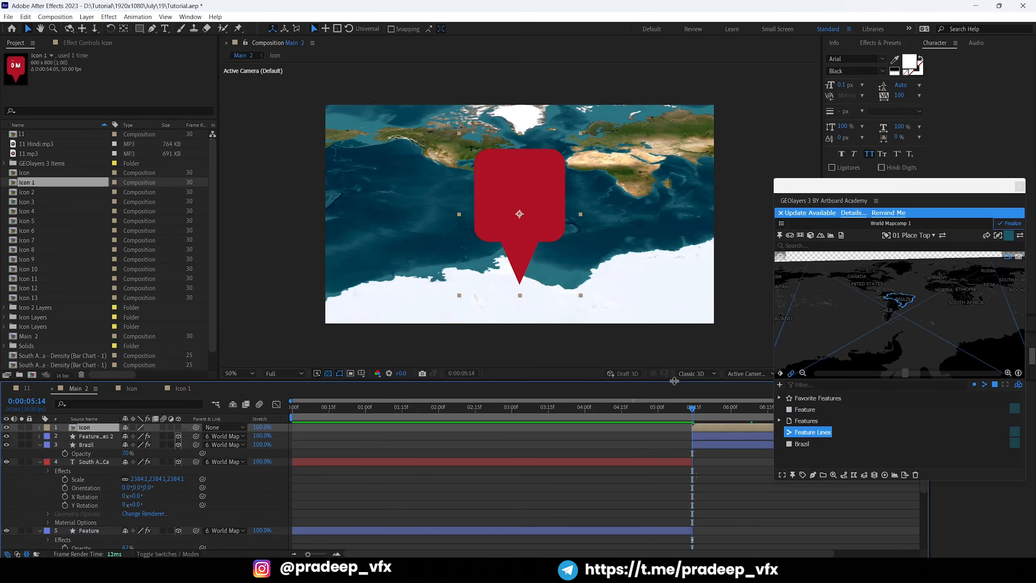
{"action": "left_click_drag", "start_coordinate": [634, 401], "coordinate": [699, 402]}
{"action": "double_click", "coordinate": [653, 425]}
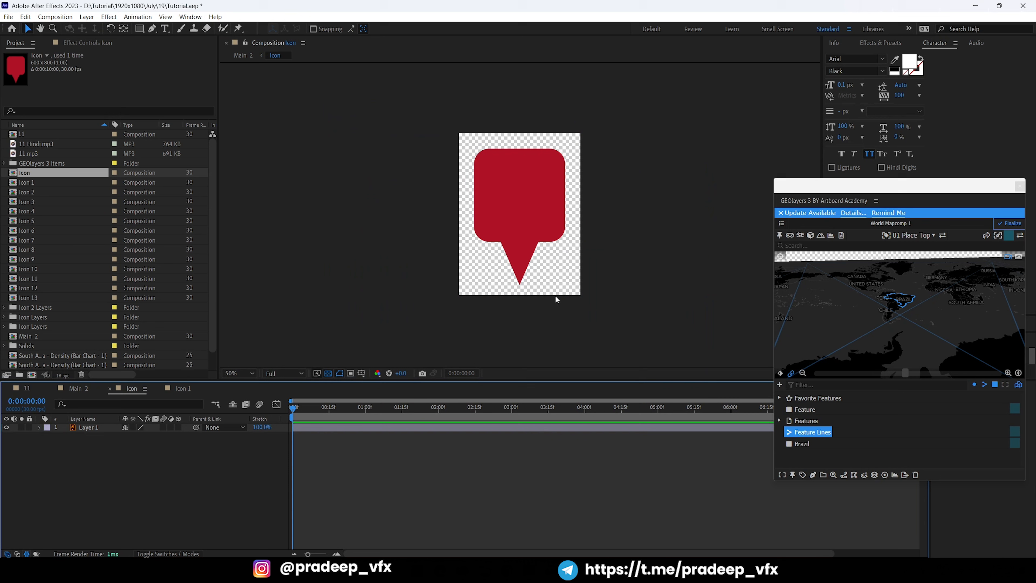
{"action": "key", "text": "ctrl+t"}
{"action": "key", "text": "ctrl+v"}
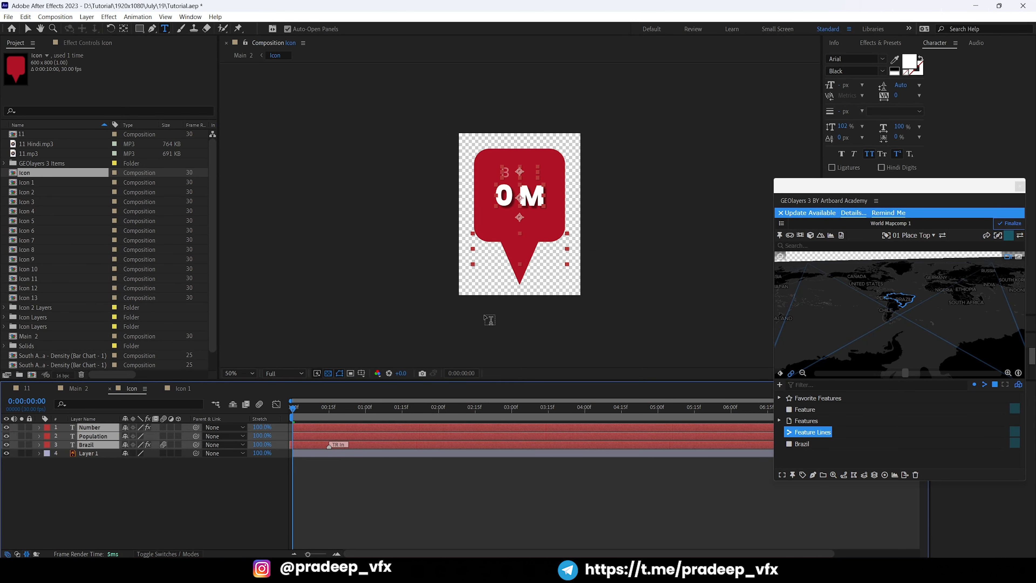
{"action": "left_click", "coordinate": [338, 487]}
{"action": "key", "text": "v"}
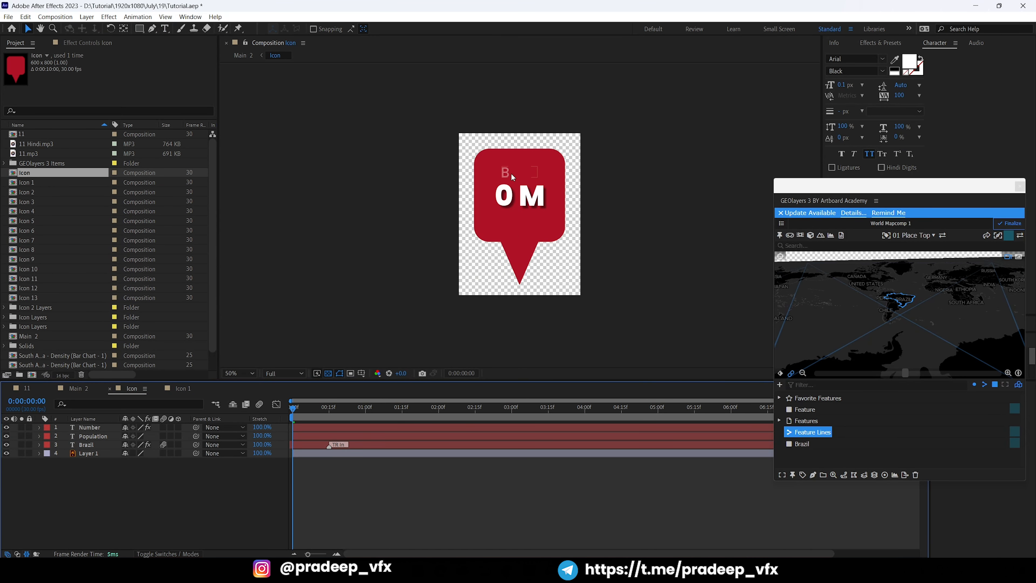
{"action": "left_click", "coordinate": [512, 184]}
{"action": "left_click_drag", "start_coordinate": [294, 409], "coordinate": [340, 412]}
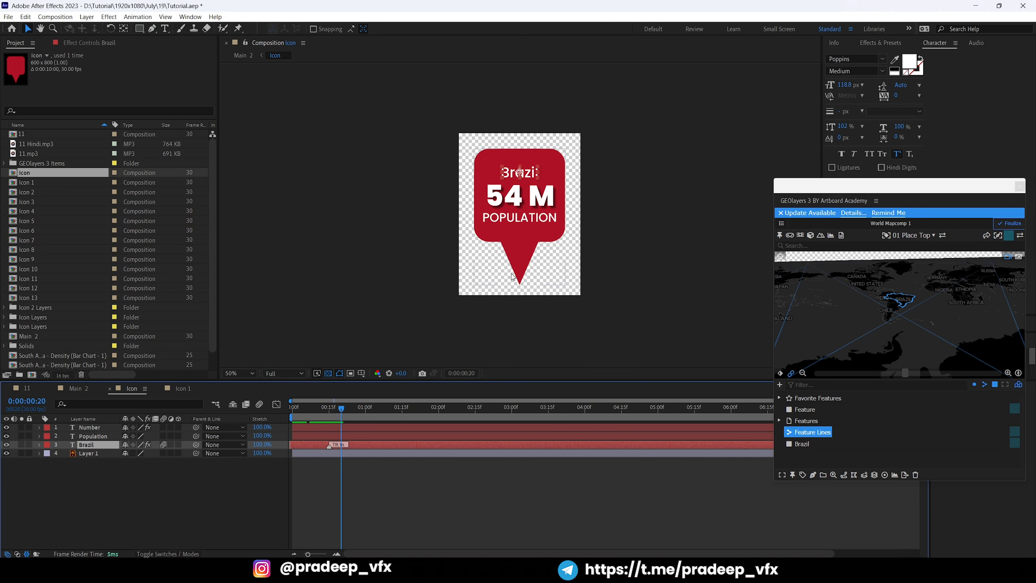
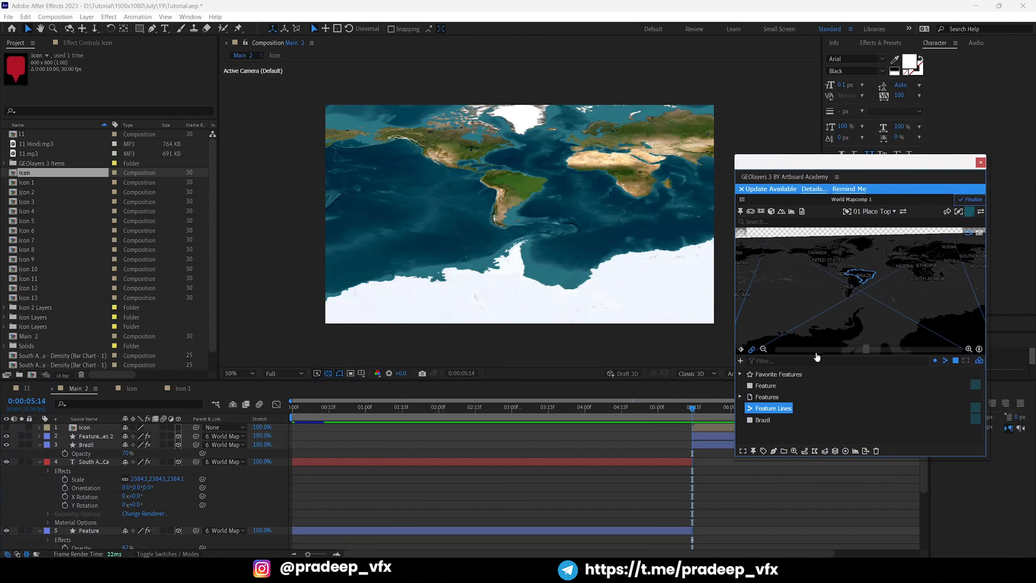
At 0:00:05:14 in Main 2, zoom and reposition the GEOlayers map view to frame South America with part of North America and Africa.
{"action": "left_click_drag", "start_coordinate": [868, 350], "coordinate": [937, 350]}
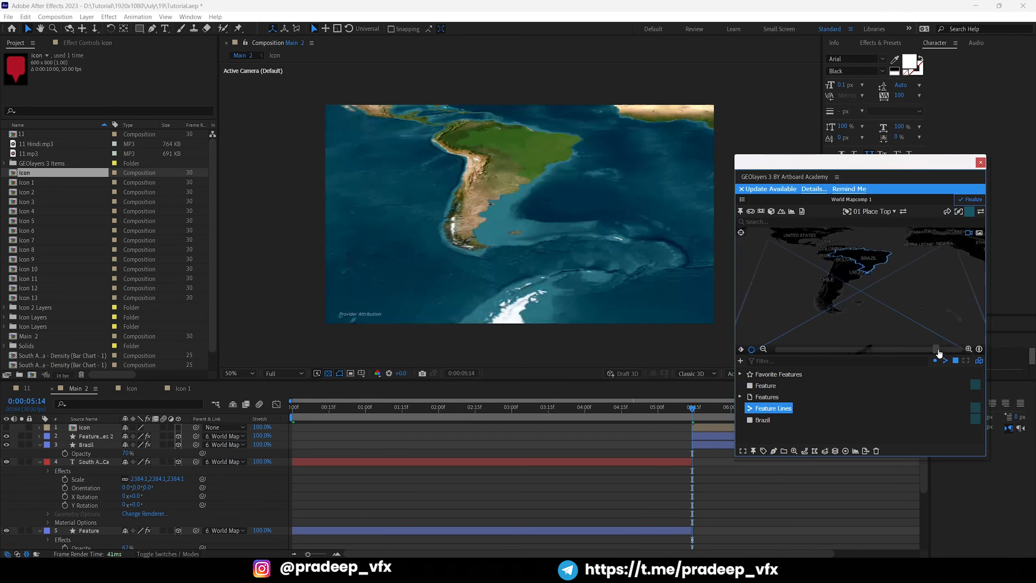
{"action": "left_click_drag", "start_coordinate": [808, 279], "coordinate": [825, 302]}
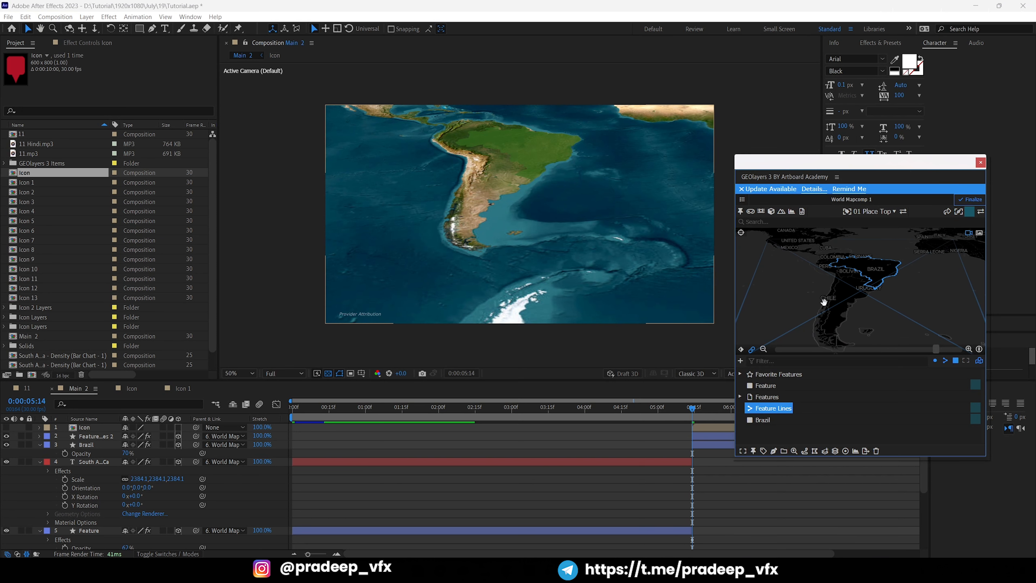
{"action": "left_click_drag", "start_coordinate": [935, 350], "coordinate": [846, 352]}
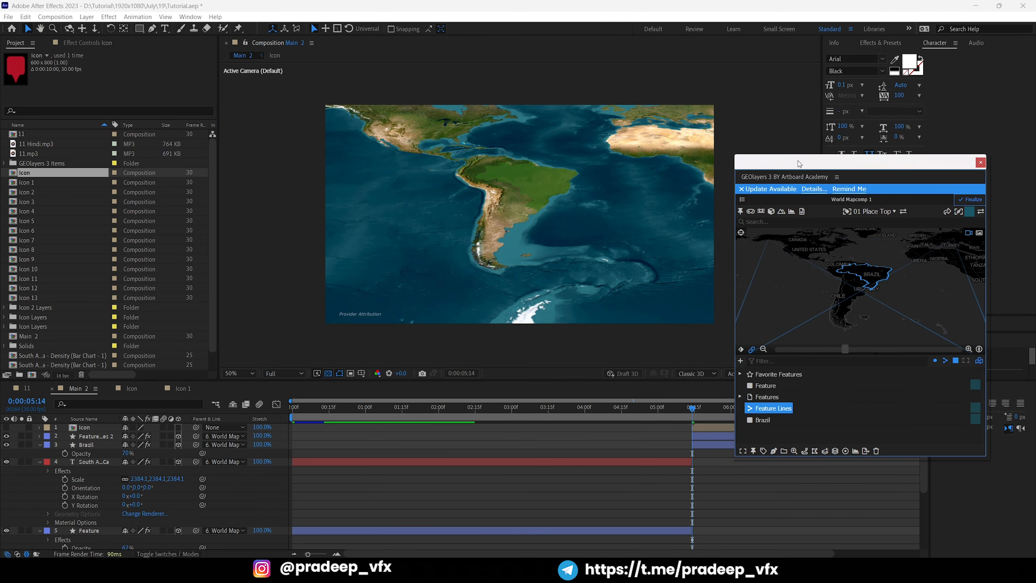
At 0:00:07:23, zoom the map view in on South America to about 3.92 and rotate its bearing to about -34°.
{"action": "left_click_drag", "start_coordinate": [798, 161], "coordinate": [718, 481]}
{"action": "left_click_drag", "start_coordinate": [709, 406], "coordinate": [860, 410]}
{"action": "left_click_drag", "start_coordinate": [797, 483], "coordinate": [853, 157]}
{"action": "left_click_drag", "start_coordinate": [820, 343], "coordinate": [921, 344]}
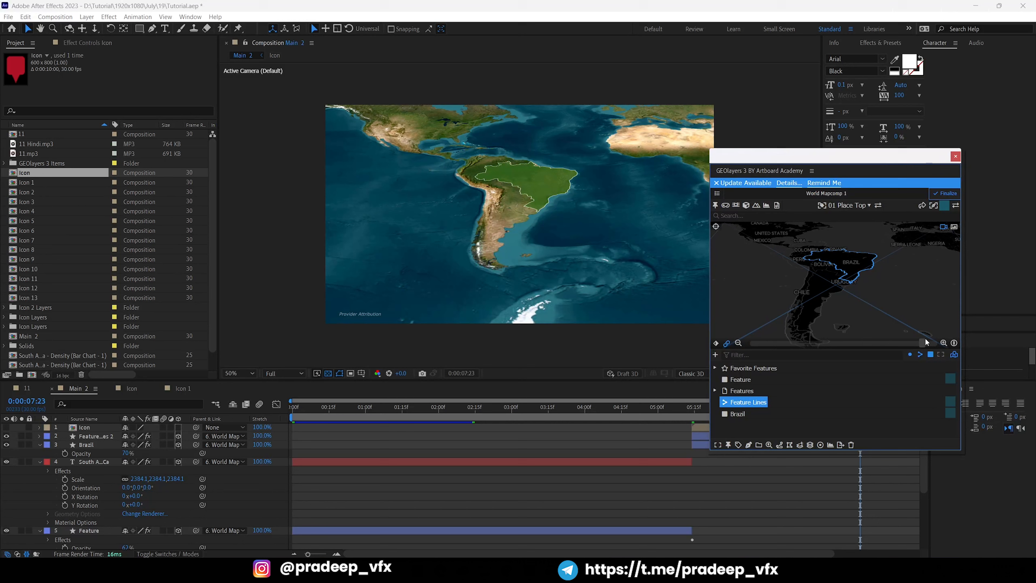
{"action": "left_click_drag", "start_coordinate": [808, 318], "coordinate": [854, 317]}
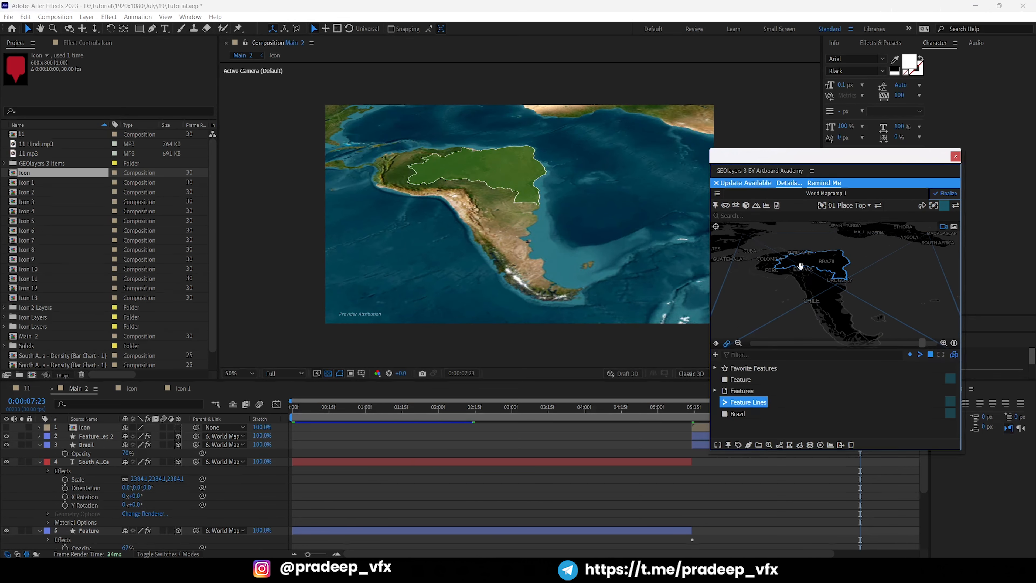
{"action": "left_click_drag", "start_coordinate": [818, 279], "coordinate": [831, 279]}
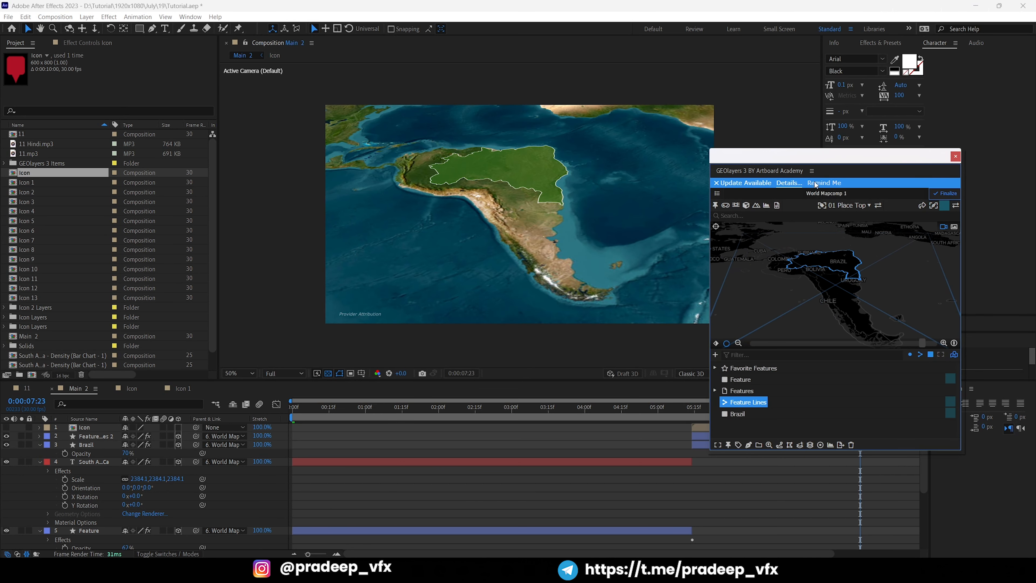
Preview the map move from 0:00:05:14 and select the map's view keyframes at 0:00:07:23.
{"action": "left_click_drag", "start_coordinate": [737, 156], "coordinate": [717, 554]}
{"action": "key", "text": "grave"}
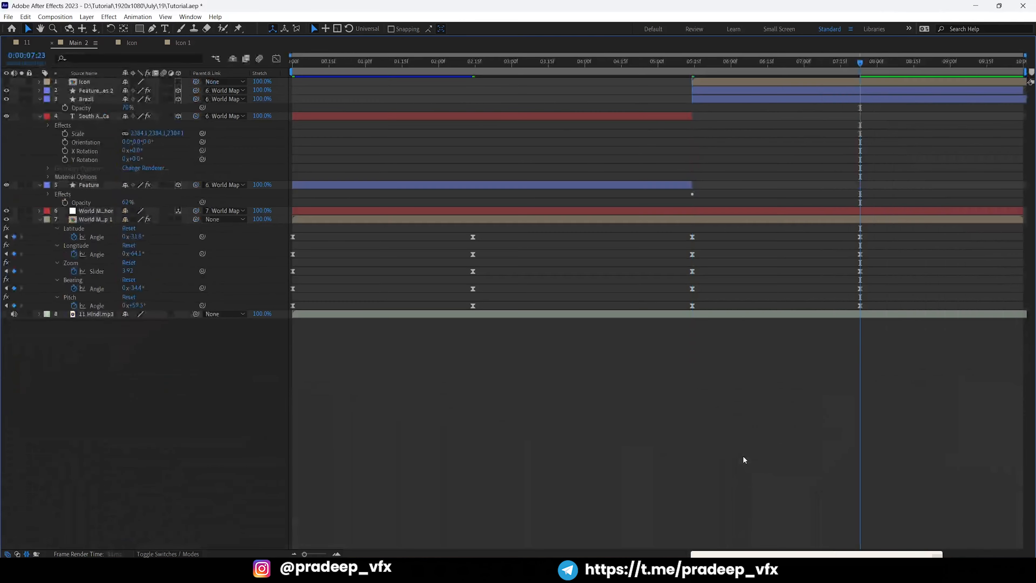
{"action": "left_click", "coordinate": [693, 70]}
{"action": "key", "text": "grave"}
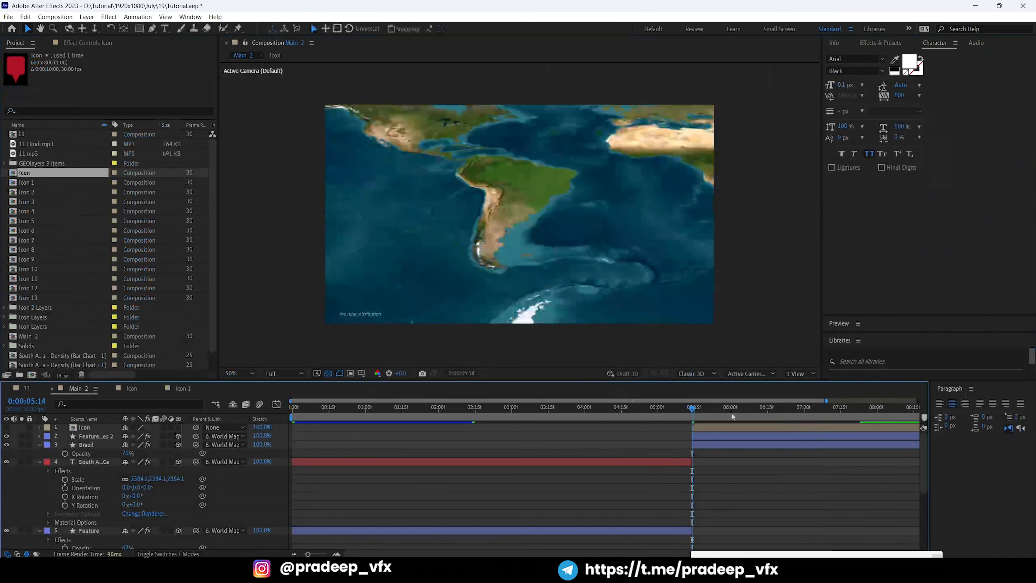
{"action": "key", "text": "grave"}
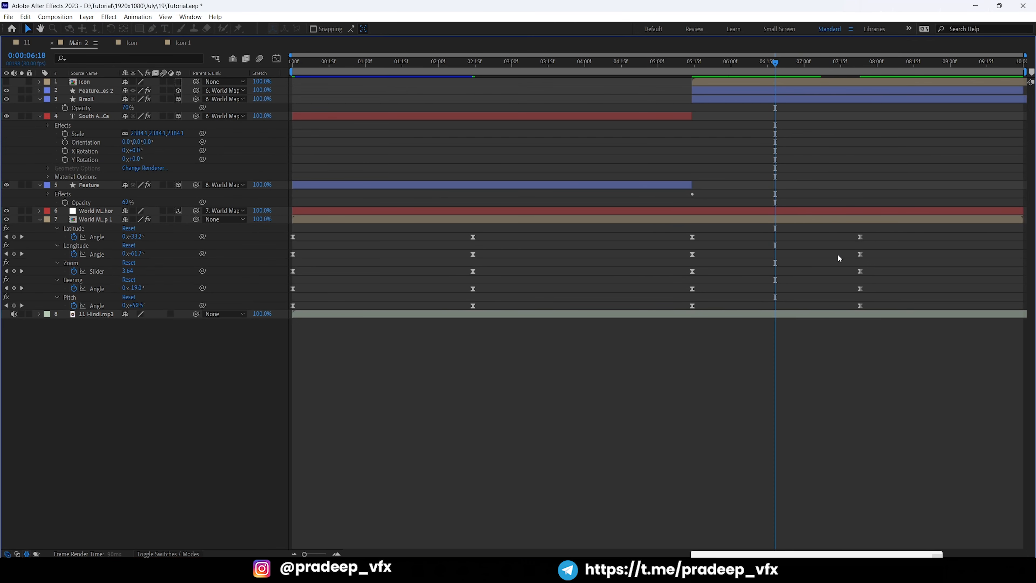
{"action": "left_click_drag", "start_coordinate": [841, 240], "coordinate": [968, 307]}
{"action": "key", "text": "grave"}
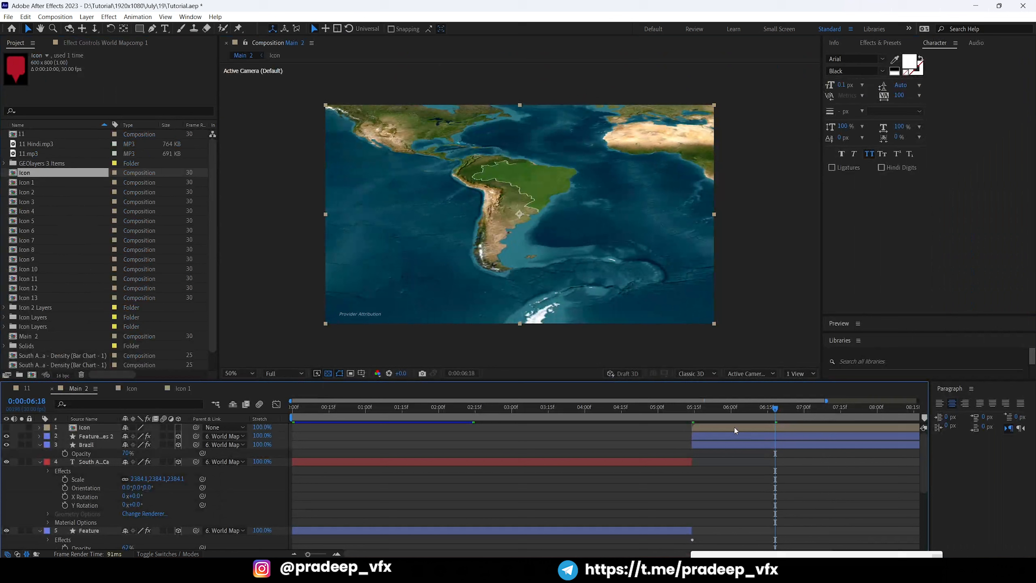
{"action": "left_click", "coordinate": [694, 412]}
{"action": "key", "text": "space"}
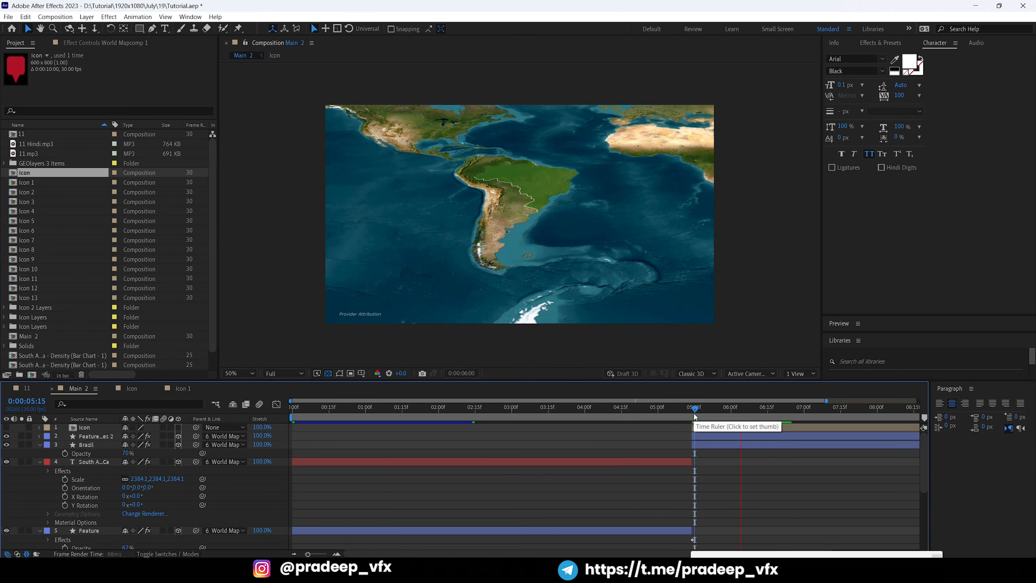
Show the Icon layer in Main 2 at 0:00:05:17 and move its anchor point to the tip of the pin.
{"action": "left_click_drag", "start_coordinate": [764, 550], "coordinate": [805, 148]}
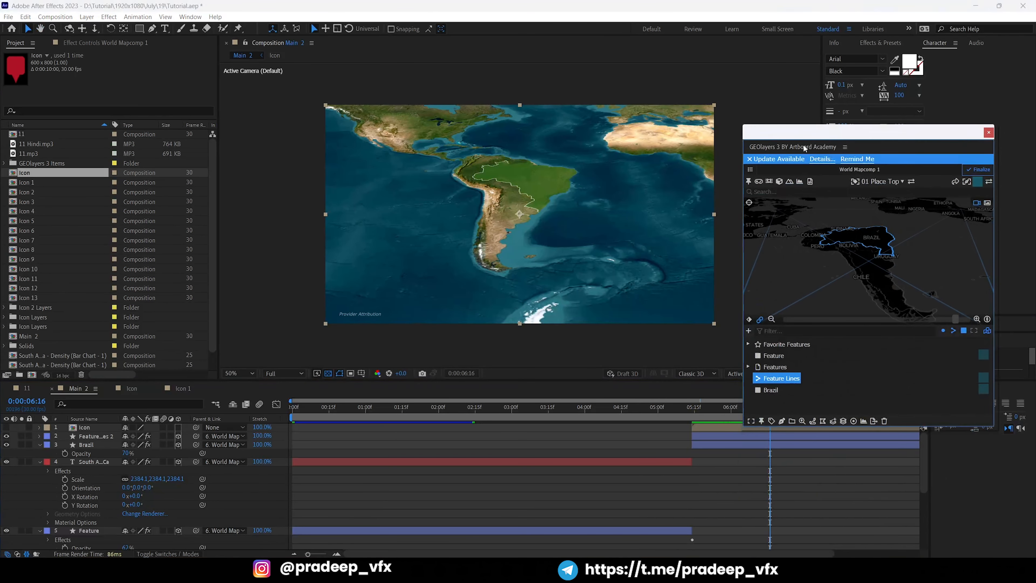
{"action": "left_click", "coordinate": [699, 412]}
{"action": "left_click", "coordinate": [699, 427]}
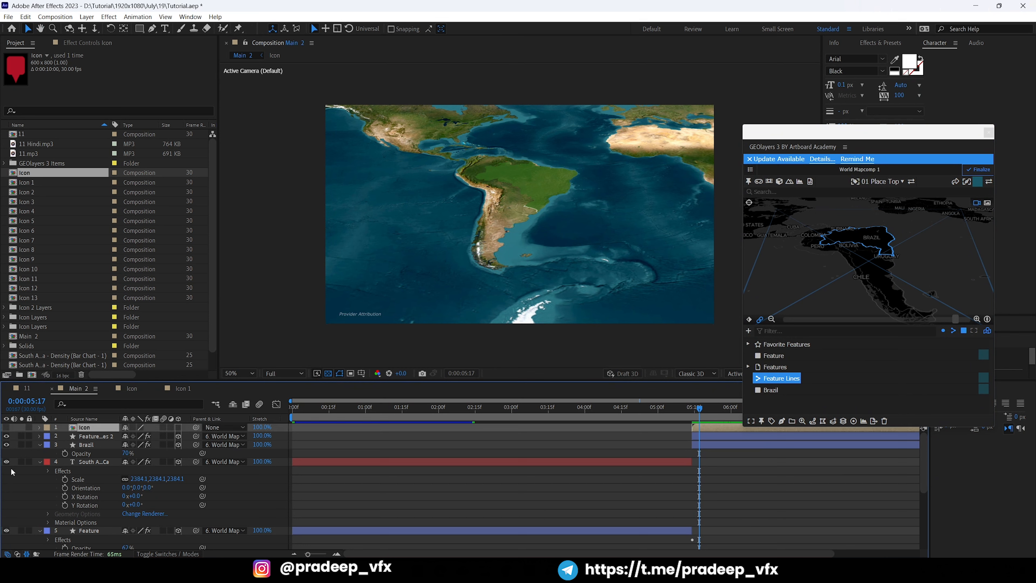
{"action": "left_click", "coordinate": [7, 427]}
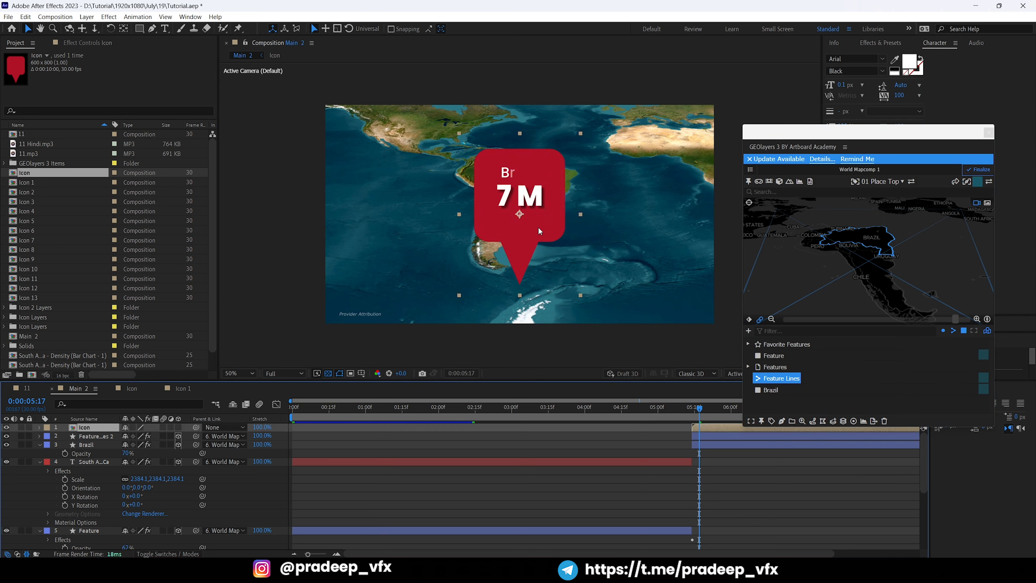
{"action": "key", "text": "y"}
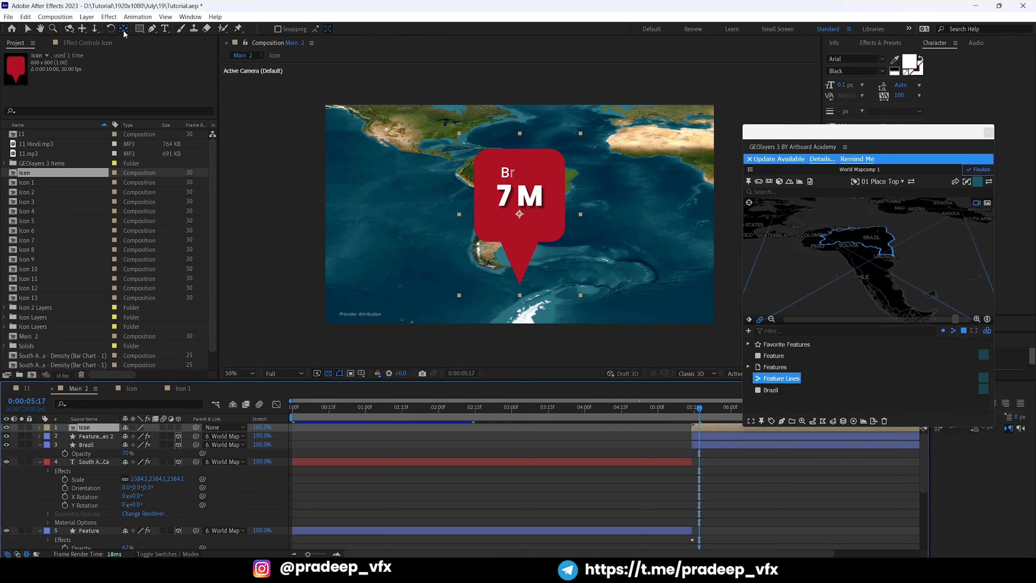
{"action": "left_click", "coordinate": [519, 215]}
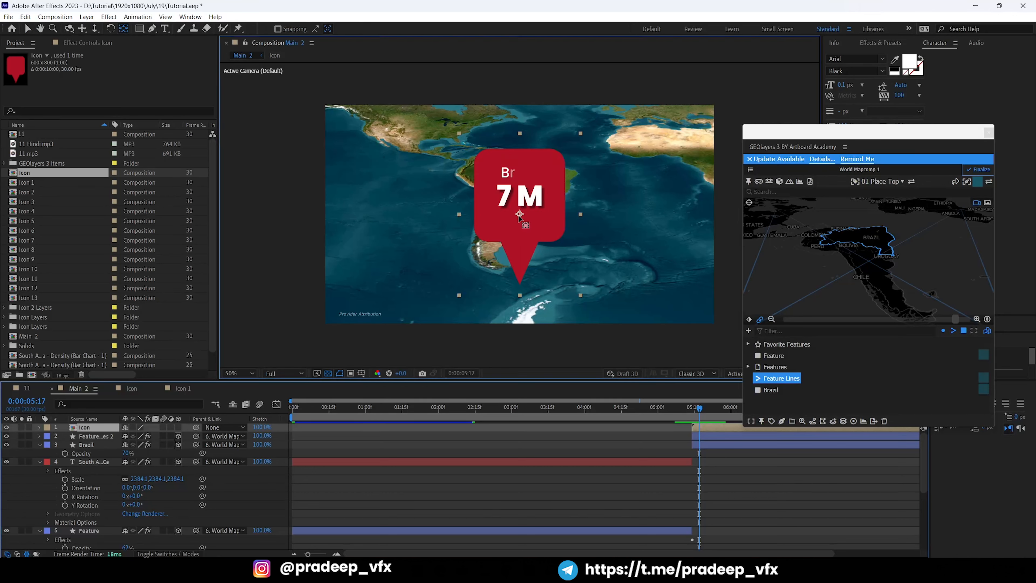
{"action": "left_click_drag", "start_coordinate": [520, 214], "coordinate": [519, 284]}
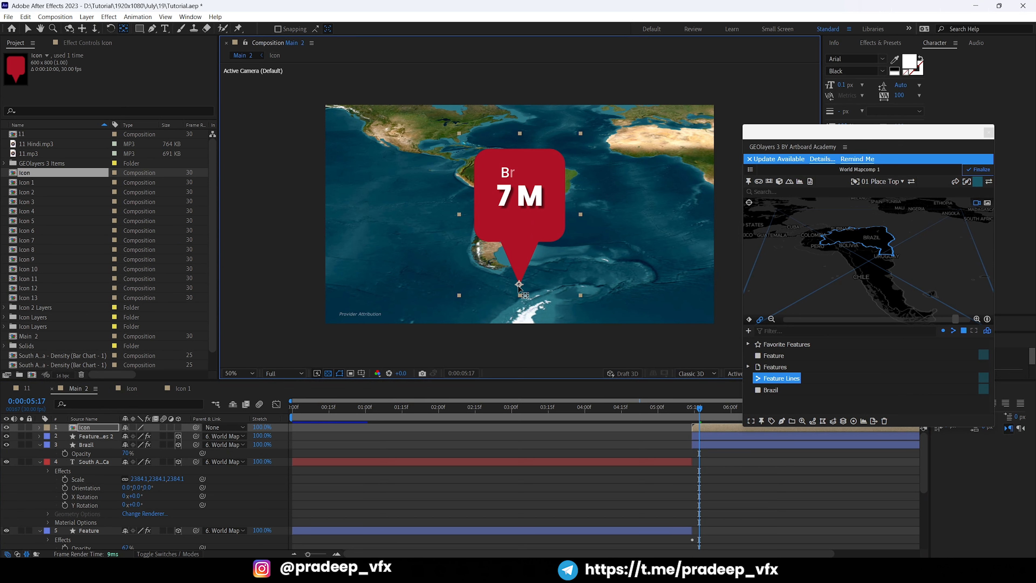
{"action": "key", "text": "period"}
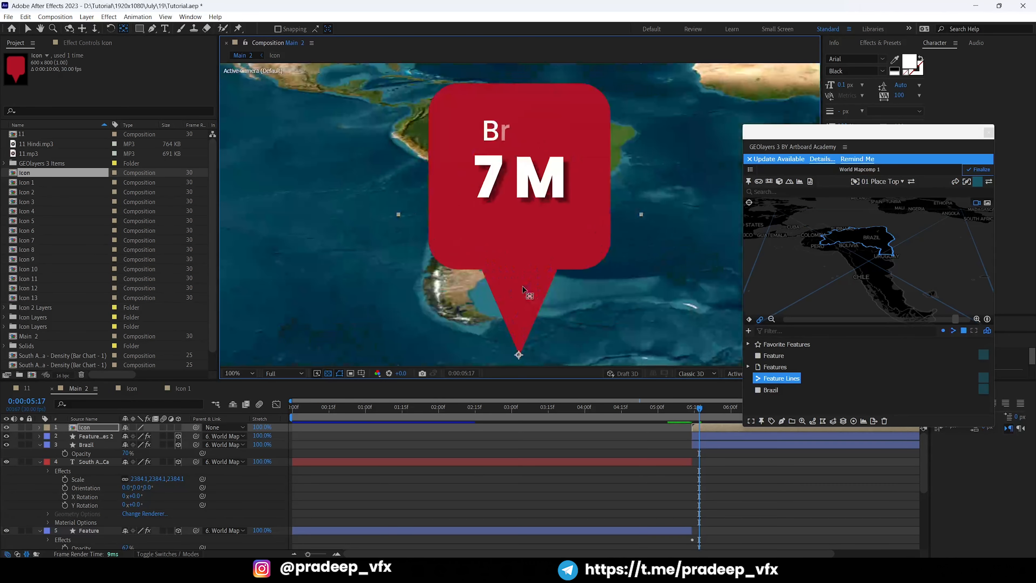
Pin the Icon layer to the Brazil feature in GEOlayers.
{"action": "left_click", "coordinate": [771, 392]}
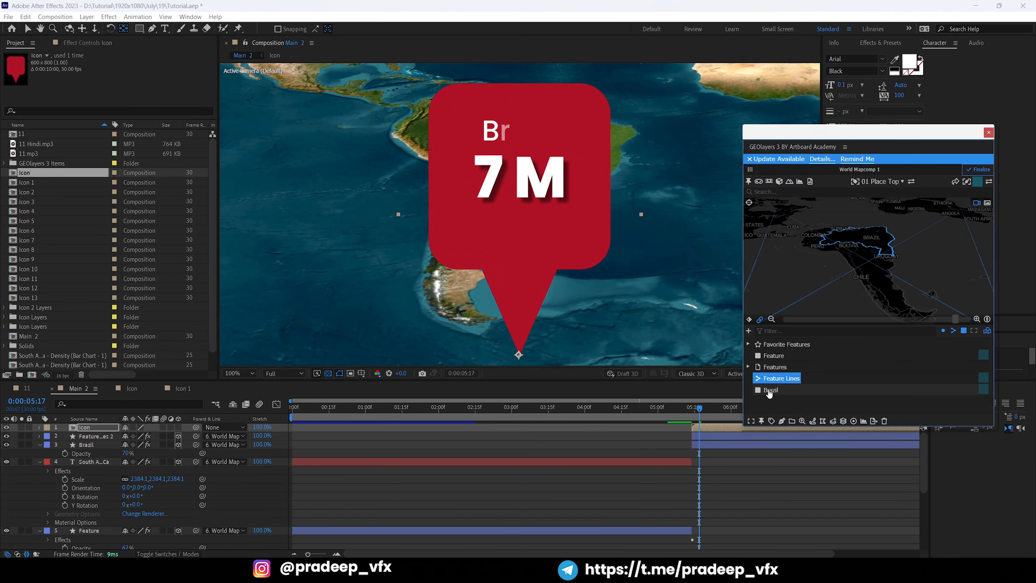
{"action": "left_click", "coordinate": [763, 419]}
{"action": "left_click", "coordinate": [792, 395]}
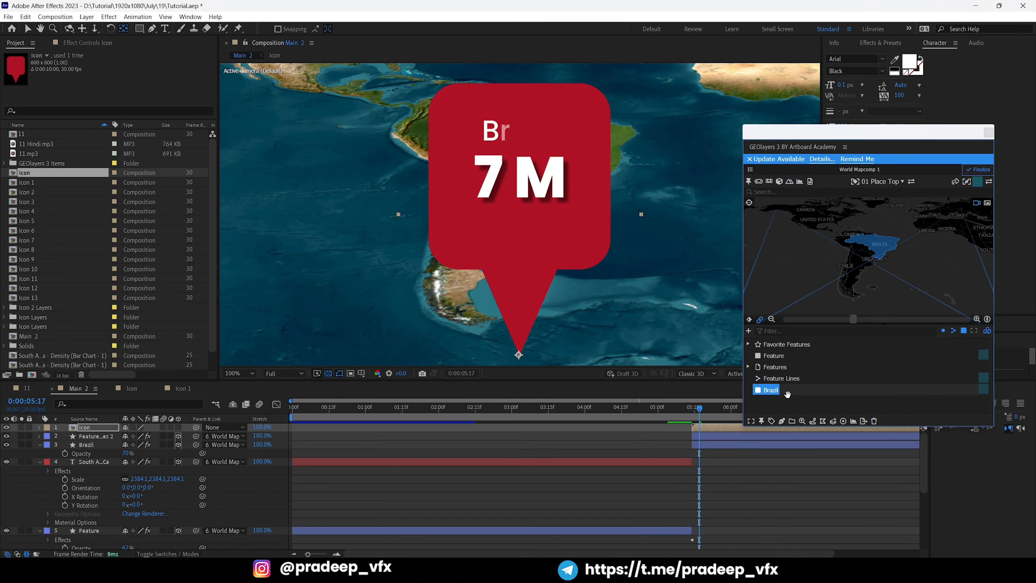
{"action": "key", "text": "comma"}
{"action": "key", "text": "comma"}
{"action": "key", "text": "comma"}
{"action": "key", "text": "comma"}
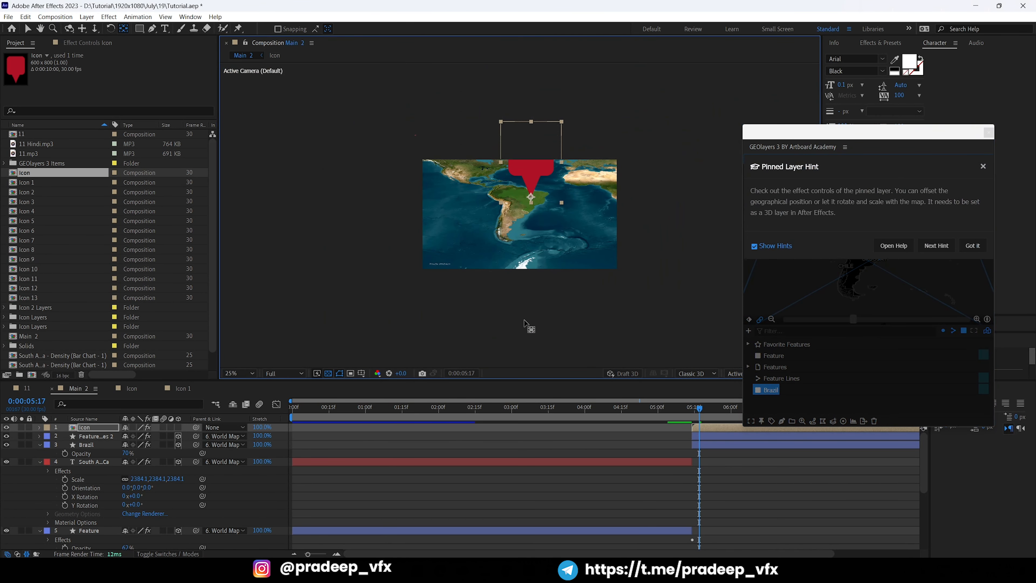
Set the Icon layer's scale to 30% and save the project.
{"action": "key", "text": "s"}
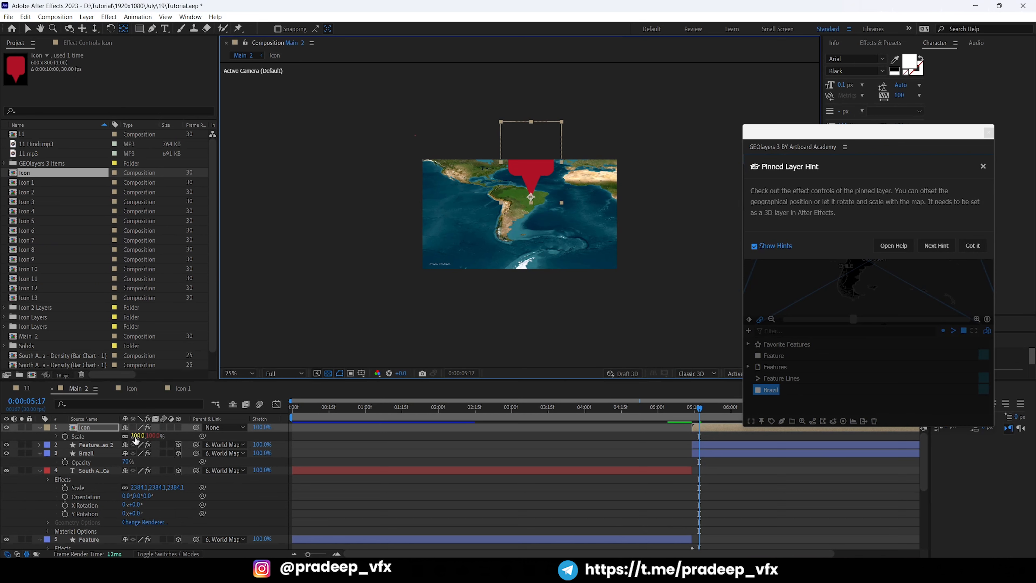
{"action": "left_click", "coordinate": [135, 436]}
{"action": "type", "text": "23"}
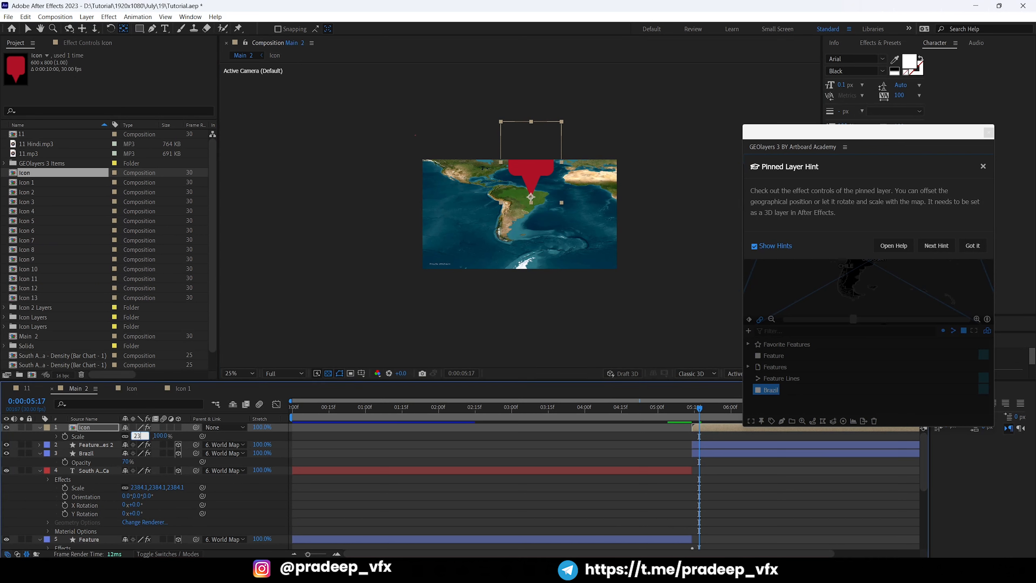
{"action": "key", "text": "Return"}
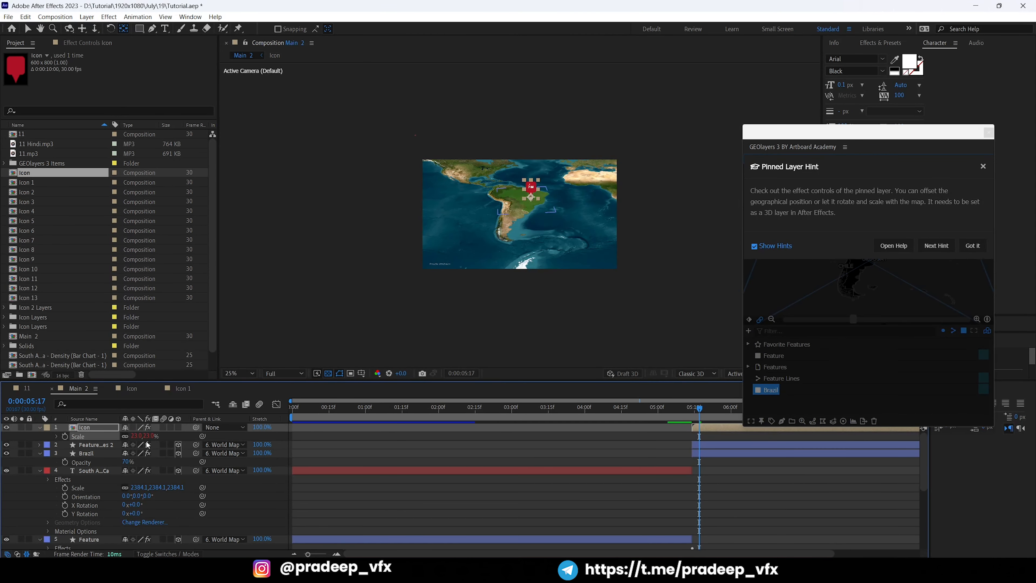
{"action": "left_click", "coordinate": [137, 436]}
{"action": "type", "text": "30"}
{"action": "key", "text": "Return"}
{"action": "left_click", "coordinate": [631, 524]}
{"action": "key", "text": "ctrl+s"}
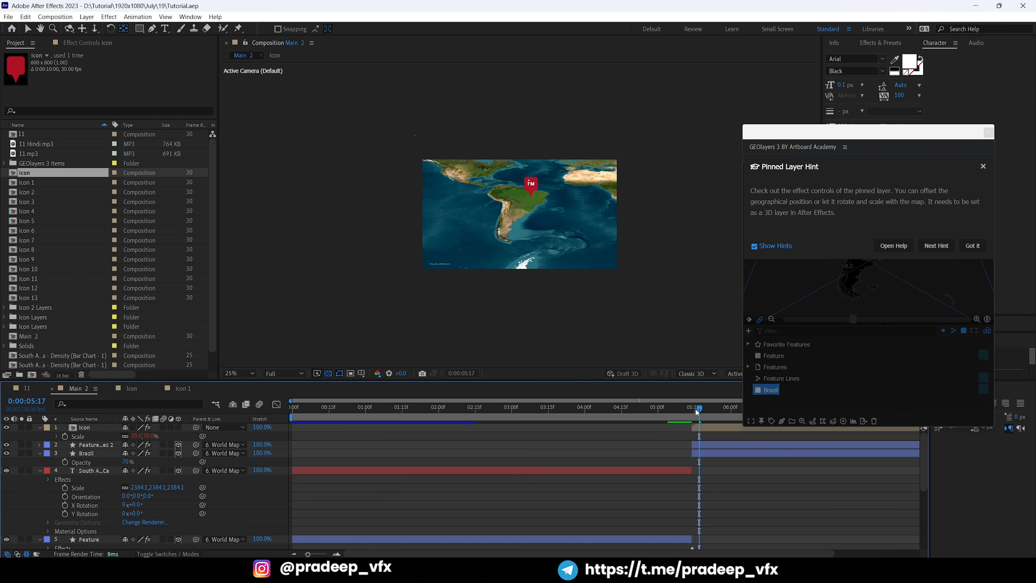
Preview the pinned Brazil icon over the map move, starting from about 0:00:05:11.
{"action": "mouse_move", "coordinate": [696, 409]}
{"action": "left_mouse_down"}
{"action": "mouse_move", "coordinate": [704, 409]}
{"action": "mouse_move", "coordinate": [685, 409]}
{"action": "left_mouse_up"}
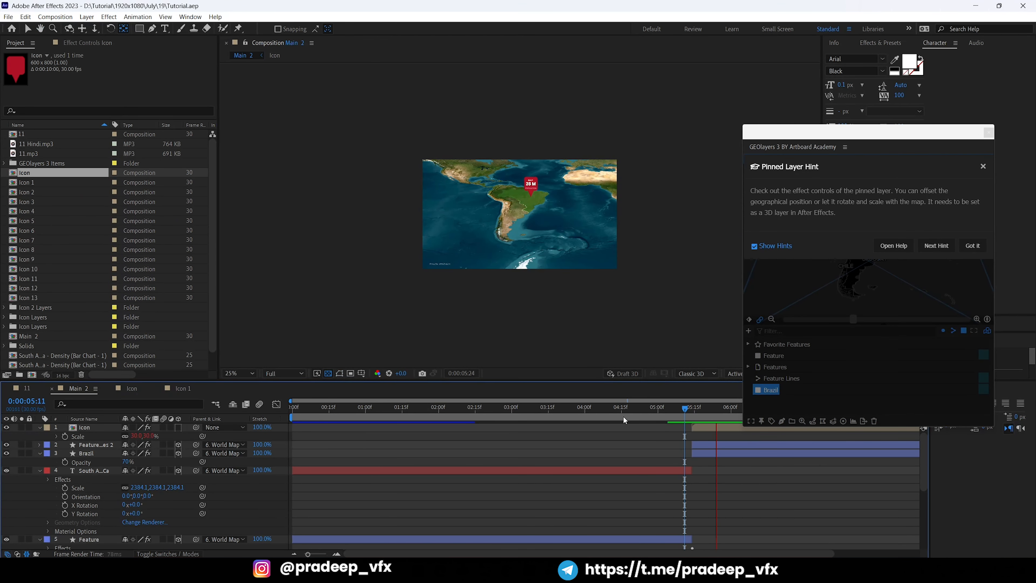
{"action": "key", "text": "minus"}
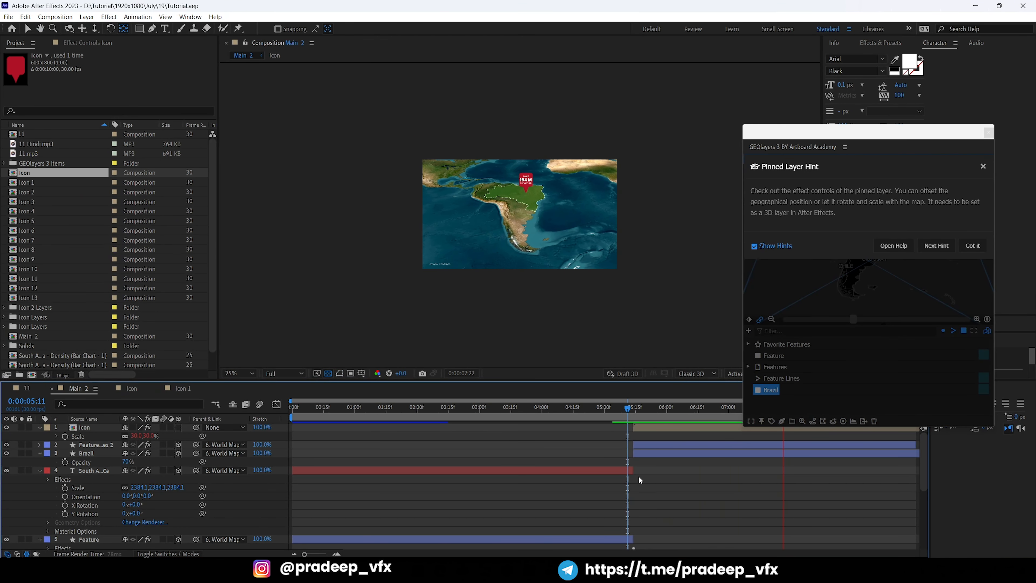
{"action": "left_click_drag", "start_coordinate": [803, 138], "coordinate": [783, 504]}
{"action": "left_click", "coordinate": [669, 410]}
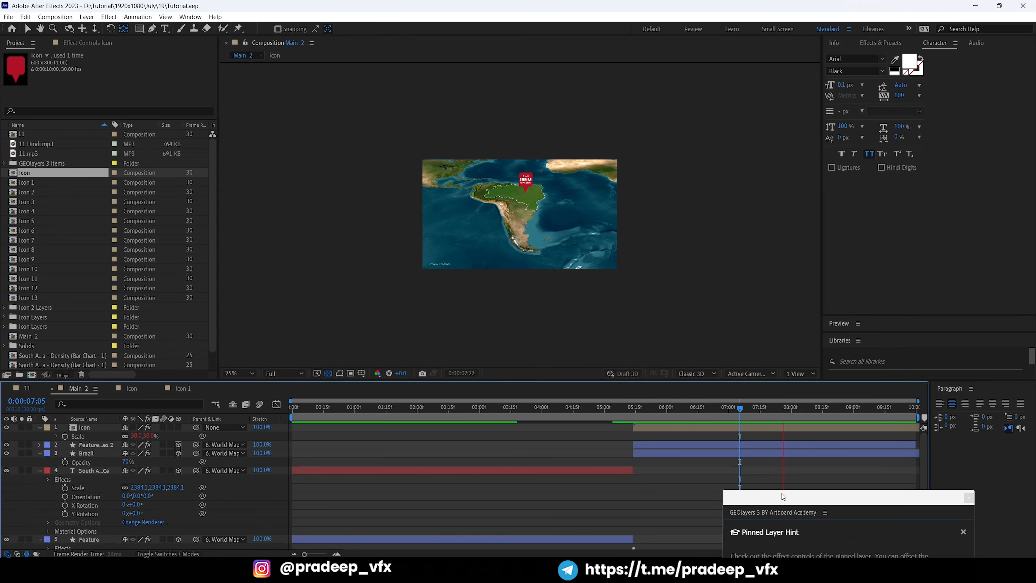
Set the duration of the Main 2 composition to 0:00:40:00.
{"action": "key", "text": "grave"}
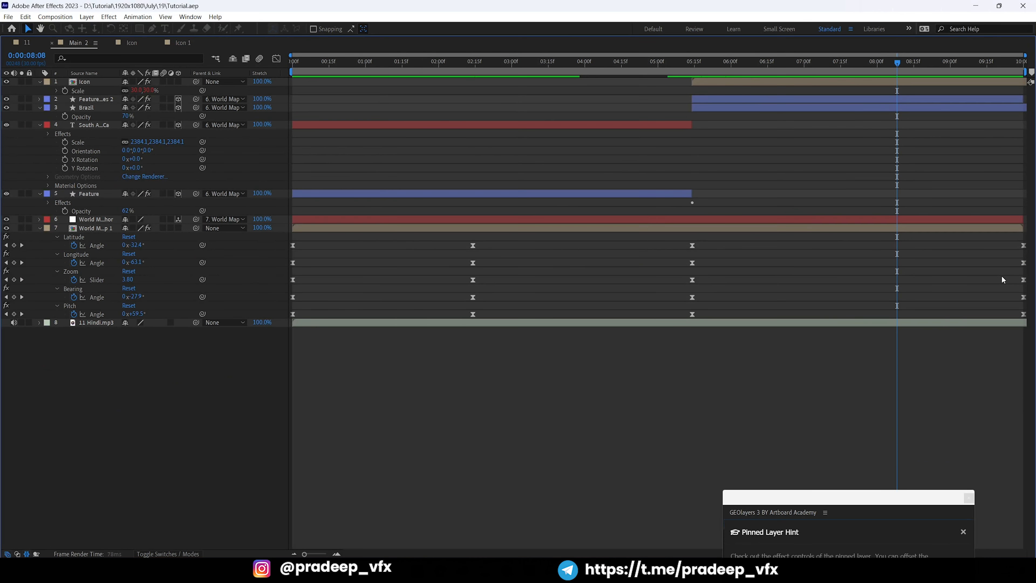
{"action": "key", "text": "ctrl+k"}
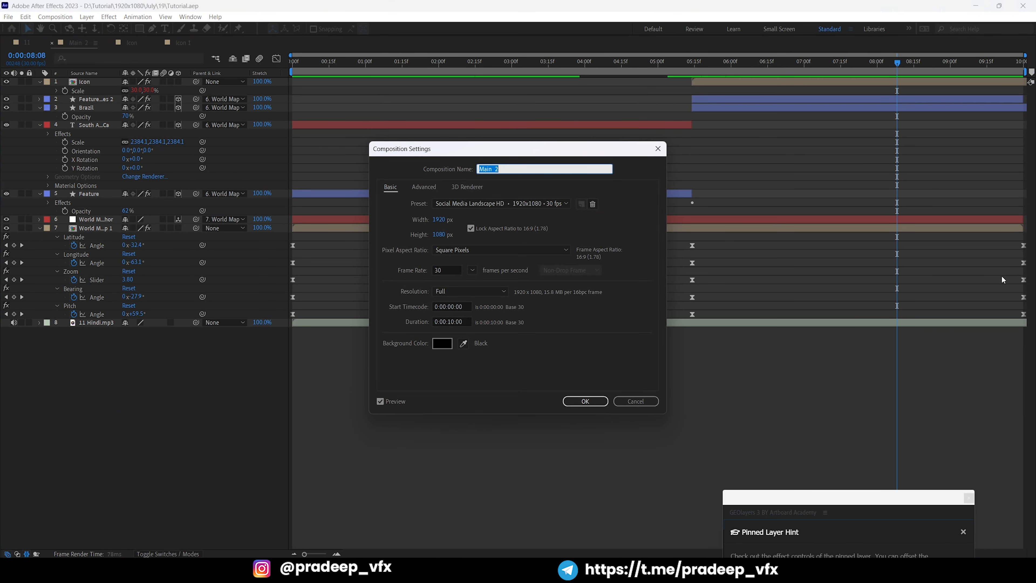
{"action": "left_click", "coordinate": [455, 322]}
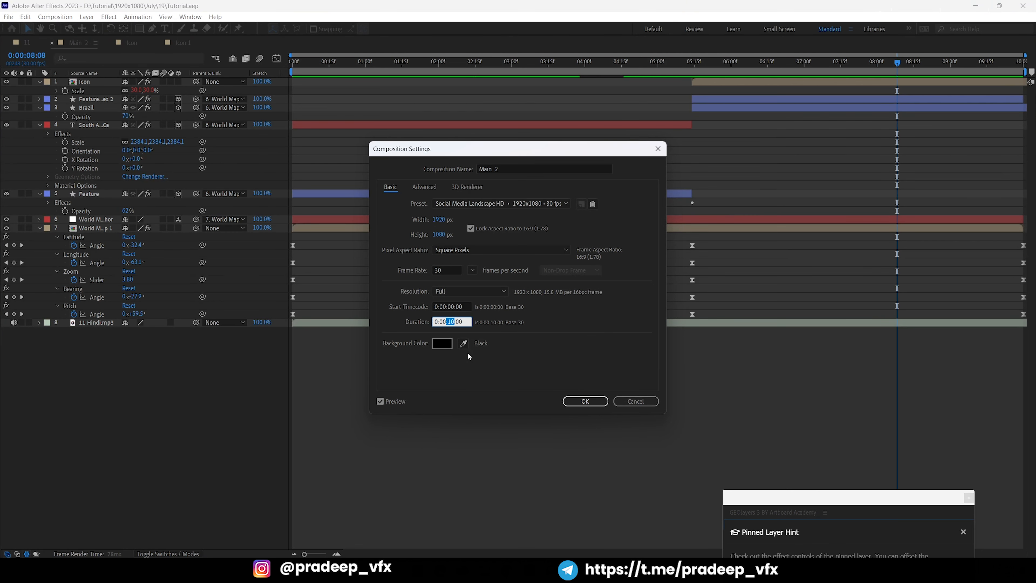
{"action": "key", "text": "BackSpace"}
{"action": "type", "text": "4"}
{"action": "key", "text": "Return"}
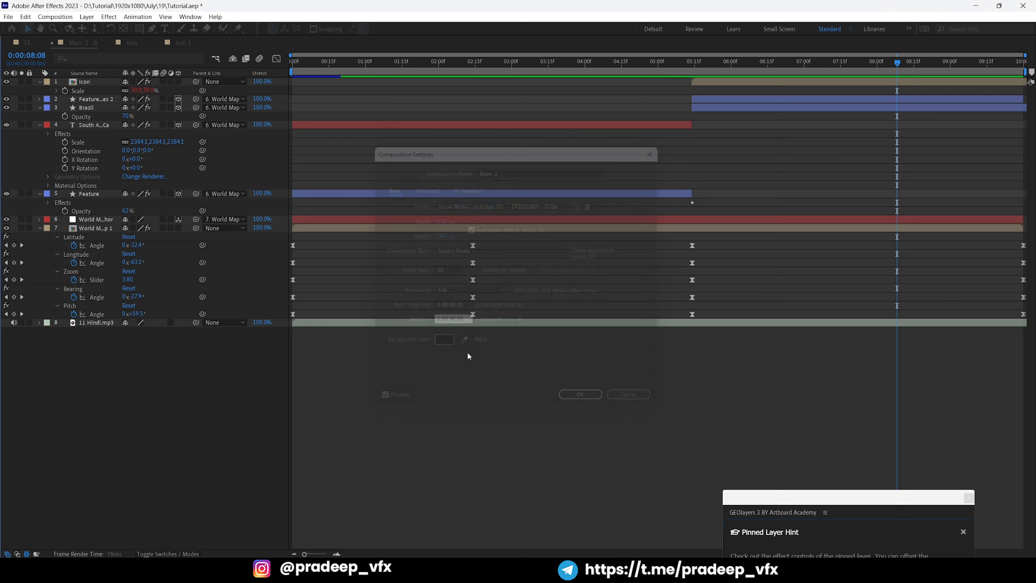
Extend the World Map anchor layer in Main 2 to about 30 seconds, and the Brazil layer and feature layer 2 to the composition end.
{"action": "scroll", "coordinate": [468, 352], "scroll_direction": "down", "scroll_amount": 5}
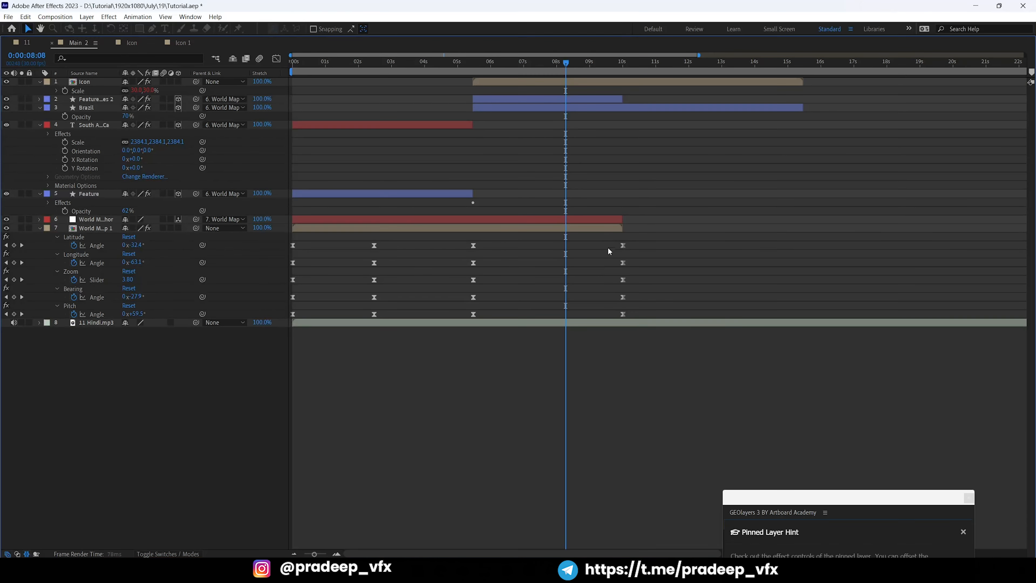
{"action": "left_click_drag", "start_coordinate": [622, 218], "coordinate": [997, 219]}
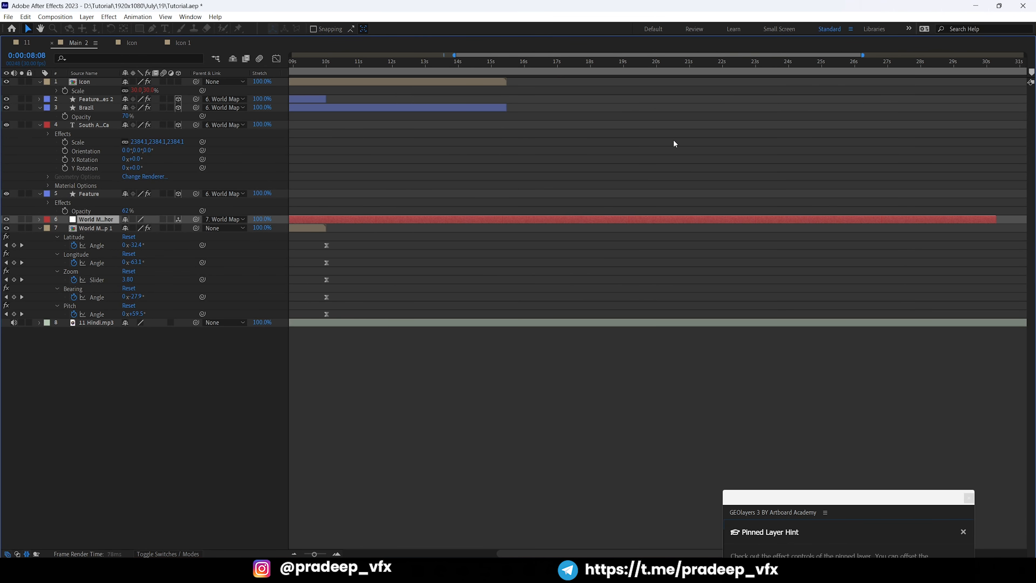
{"action": "scroll", "coordinate": [672, 140], "scroll_direction": "down", "scroll_amount": 3}
{"action": "left_click_drag", "start_coordinate": [575, 107], "coordinate": [1027, 107]}
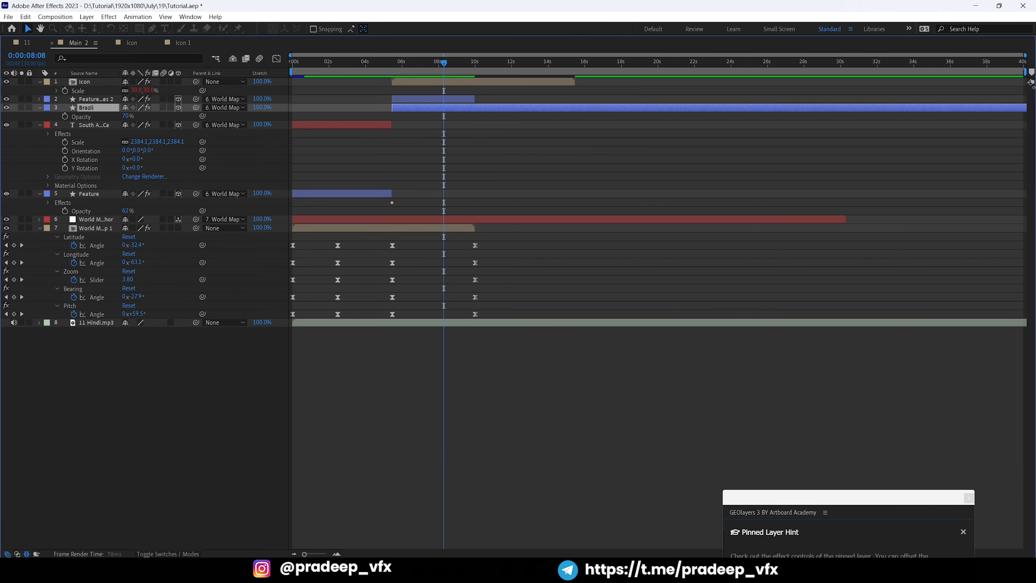
{"action": "left_click_drag", "start_coordinate": [474, 99], "coordinate": [1027, 98]}
{"action": "left_click", "coordinate": [564, 81]}
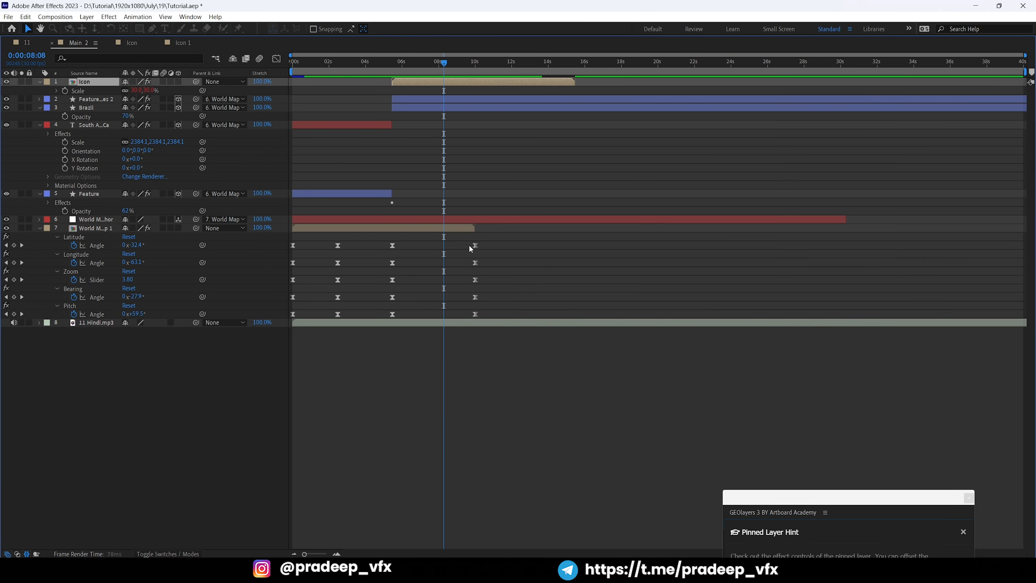
Open the World Mapcomp 1 precomp and set its duration to 40 seconds.
{"action": "left_click", "coordinate": [470, 229]}
{"action": "double_click", "coordinate": [469, 227]}
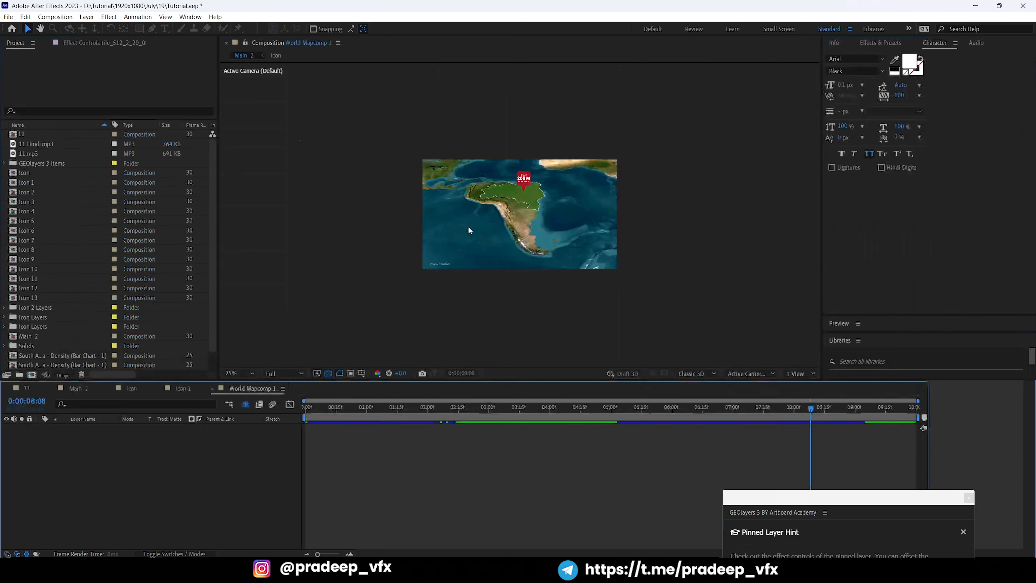
{"action": "key", "text": "ctrl+k"}
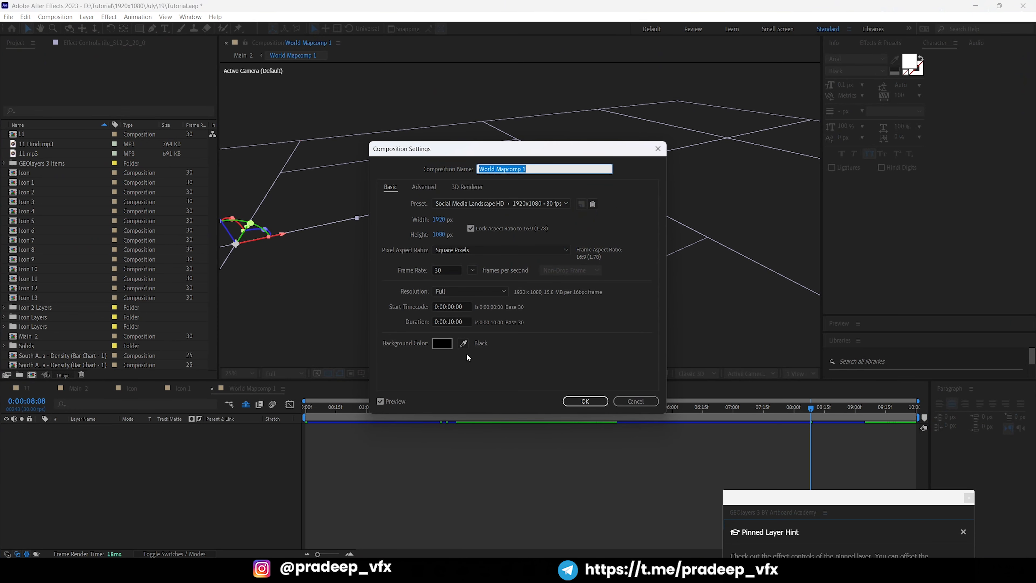
{"action": "left_click", "coordinate": [454, 325]}
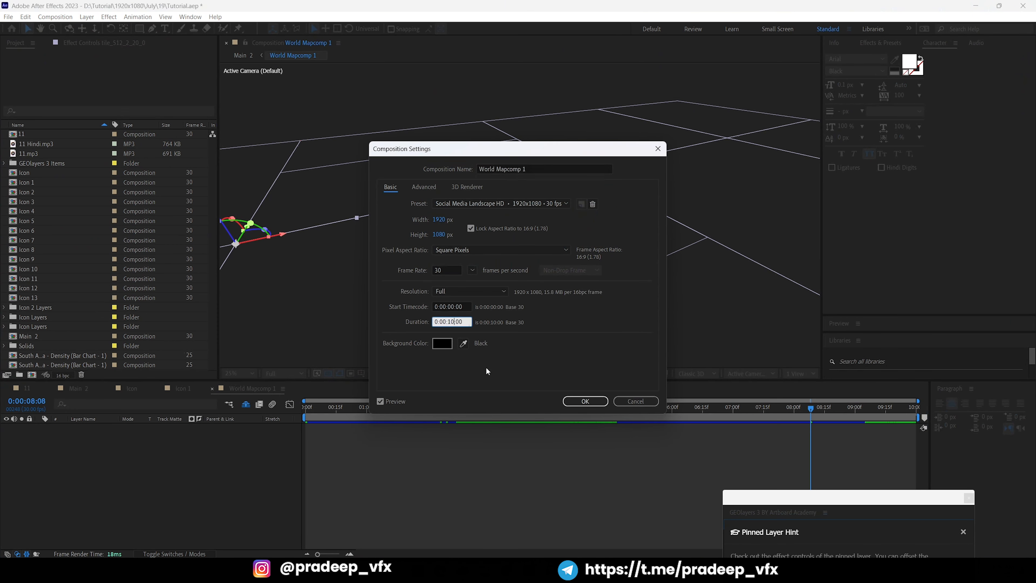
{"action": "key", "text": "BackSpace"}
{"action": "key", "text": "BackSpace"}
{"action": "type", "text": "15"}
{"action": "key", "text": "Return"}
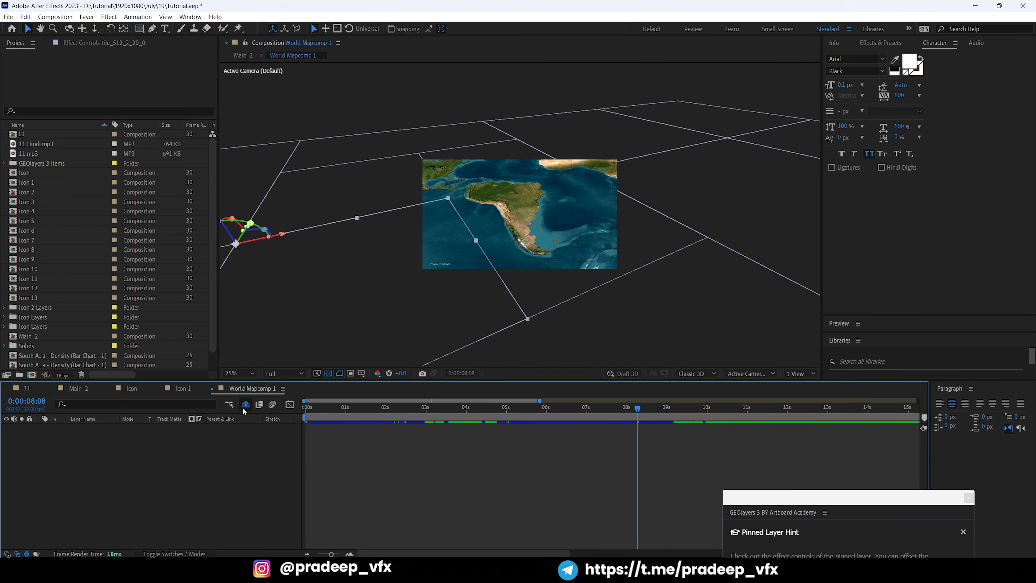
Reveal the hidden shy layers in World Mapcomp 1 and unlock all 30 of them.
{"action": "left_click", "coordinate": [245, 404]}
{"action": "key", "text": "grave"}
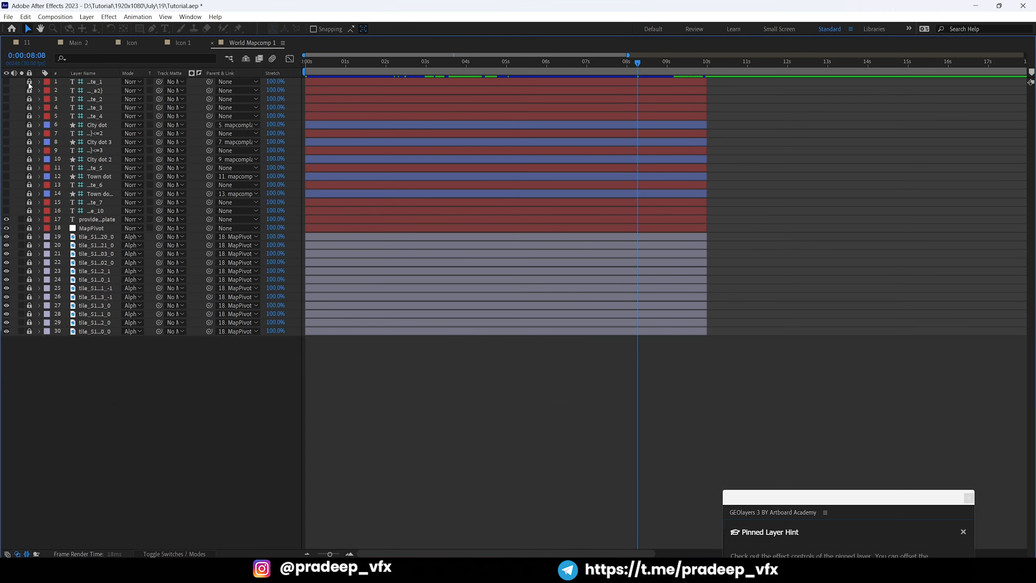
{"action": "left_click_drag", "start_coordinate": [29, 82], "coordinate": [30, 333]}
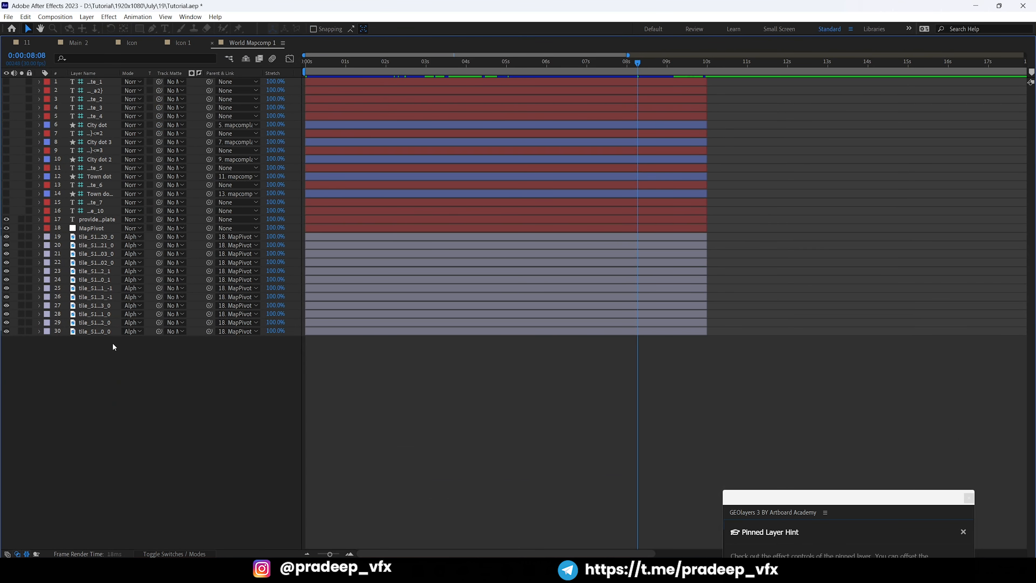
Extend all layers in World Mapcomp 1 to the composition end at 40 seconds.
{"action": "left_click", "coordinate": [323, 331]}
{"action": "key", "text": "ctrl+a"}
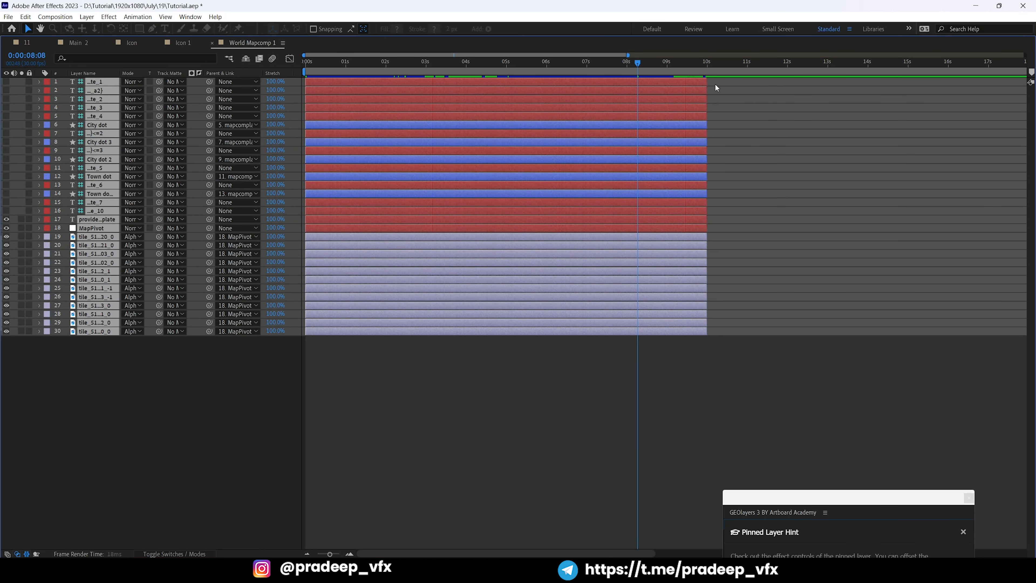
{"action": "left_click_drag", "start_coordinate": [807, 92], "coordinate": [998, 92]}
{"action": "key", "text": "minus"}
{"action": "key", "text": "minus"}
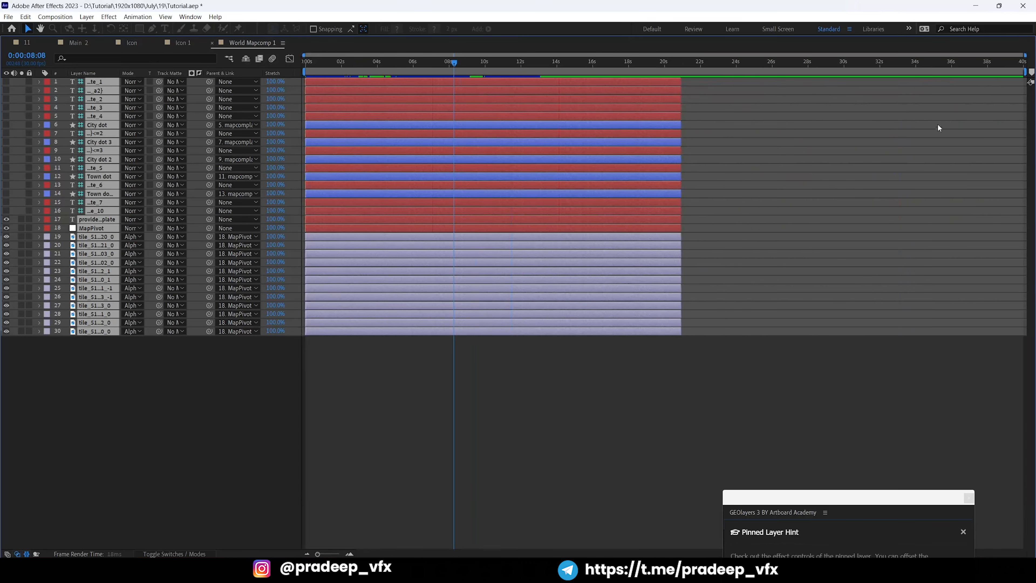
{"action": "left_click_drag", "start_coordinate": [681, 82], "coordinate": [1027, 82]}
Return to Main 2 and extend the World Mapcomp 1 layer and its anchor layer to the 40-second end.
{"action": "key", "text": "Tab"}
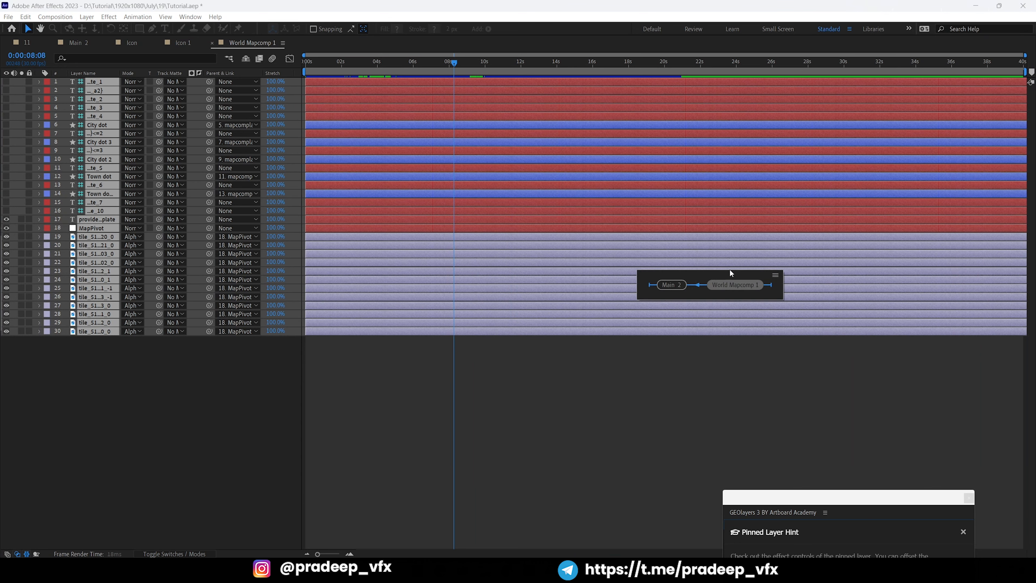
{"action": "left_click", "coordinate": [672, 284]}
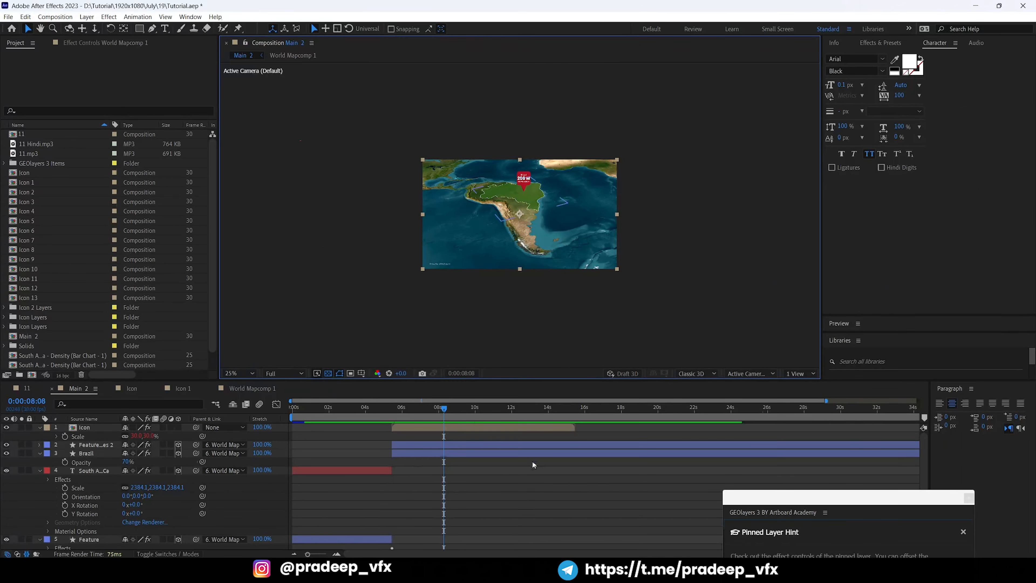
{"action": "scroll", "coordinate": [512, 498], "scroll_direction": "down", "scroll_amount": 2}
{"action": "key", "text": "grave"}
{"action": "left_click_drag", "start_coordinate": [481, 224], "coordinate": [1024, 227]}
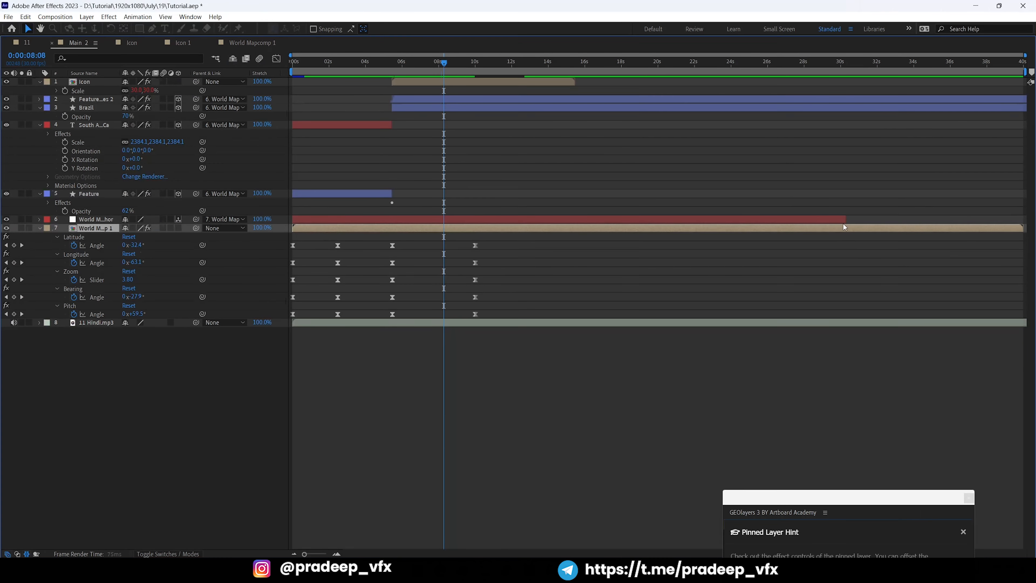
{"action": "left_click_drag", "start_coordinate": [846, 219], "coordinate": [1024, 219]}
{"action": "key", "text": "grave"}
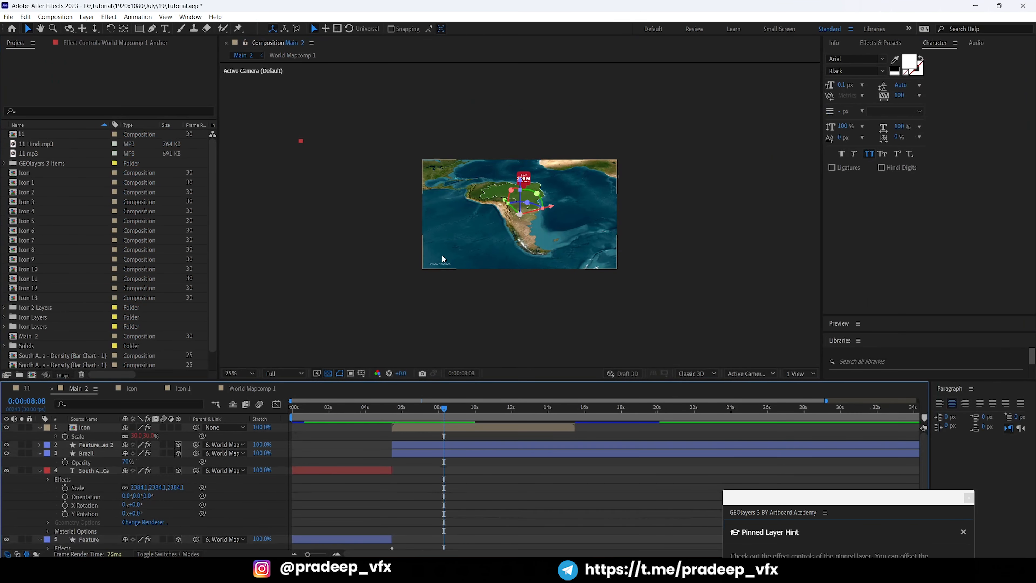
Open the Brazil Icon precomp and set its duration to 0:00:40:00.
{"action": "left_click_drag", "start_coordinate": [367, 407], "coordinate": [412, 408]}
{"action": "left_click", "coordinate": [423, 426]}
{"action": "double_click", "coordinate": [424, 426]}
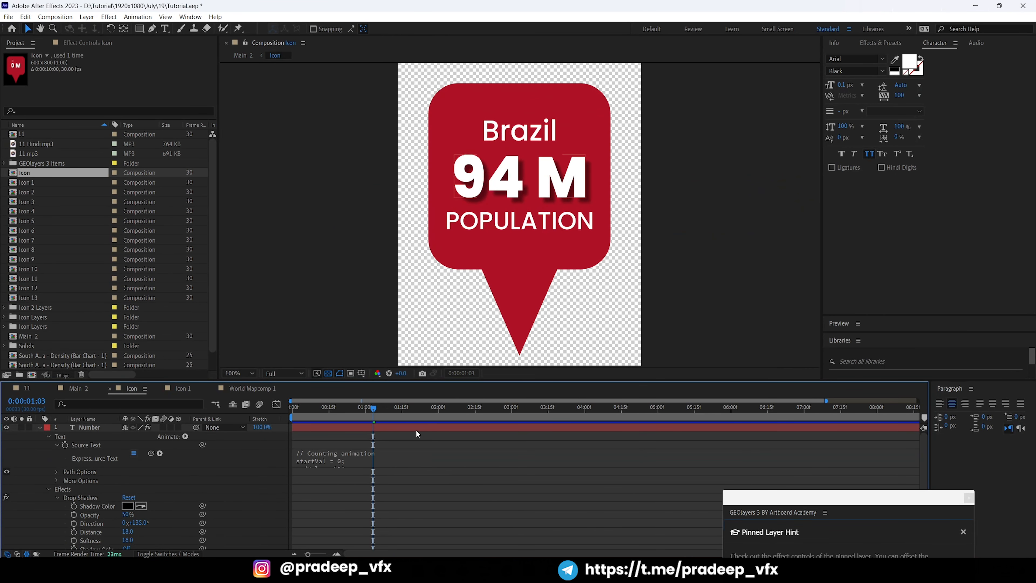
{"action": "key", "text": "ctrl+k"}
{"action": "left_click", "coordinate": [452, 322]}
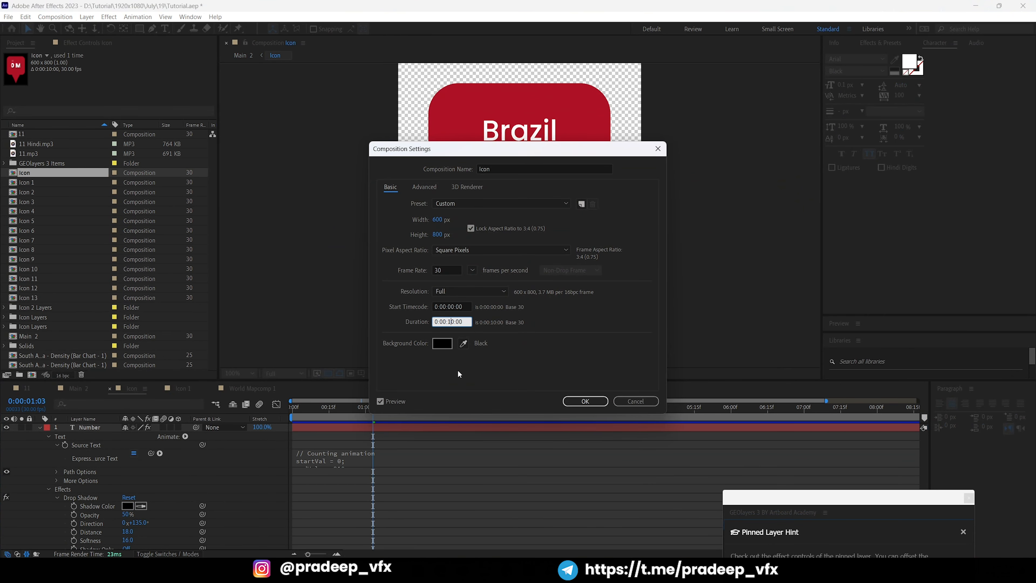
{"action": "type", "text": "4"}
{"action": "key", "text": "Return"}
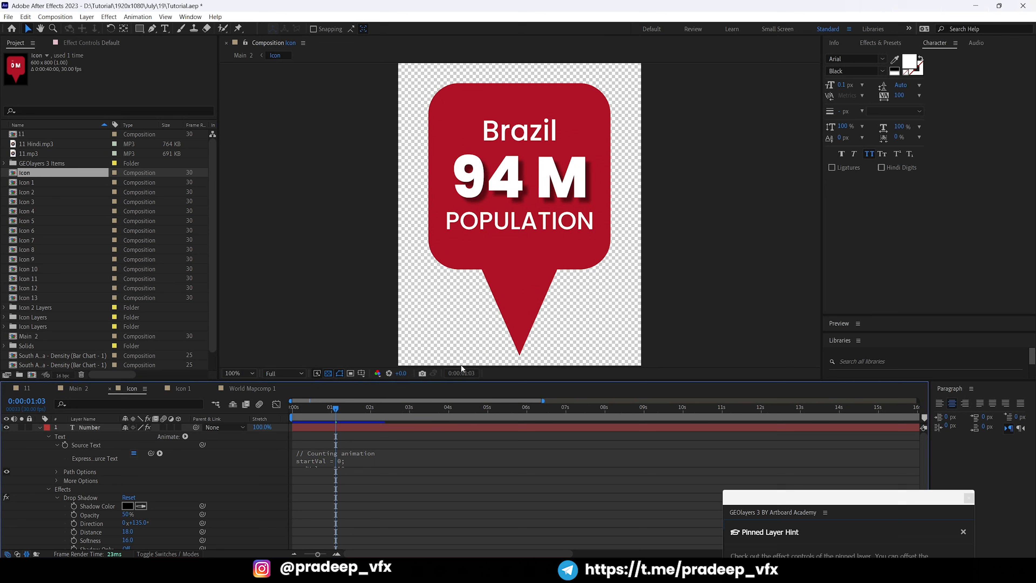
Extend the pin artwork Layer 1 in the Icon composition to the 40-second end.
{"action": "key", "text": "grave"}
{"action": "key", "text": "grave"}
{"action": "key", "text": "grave"}
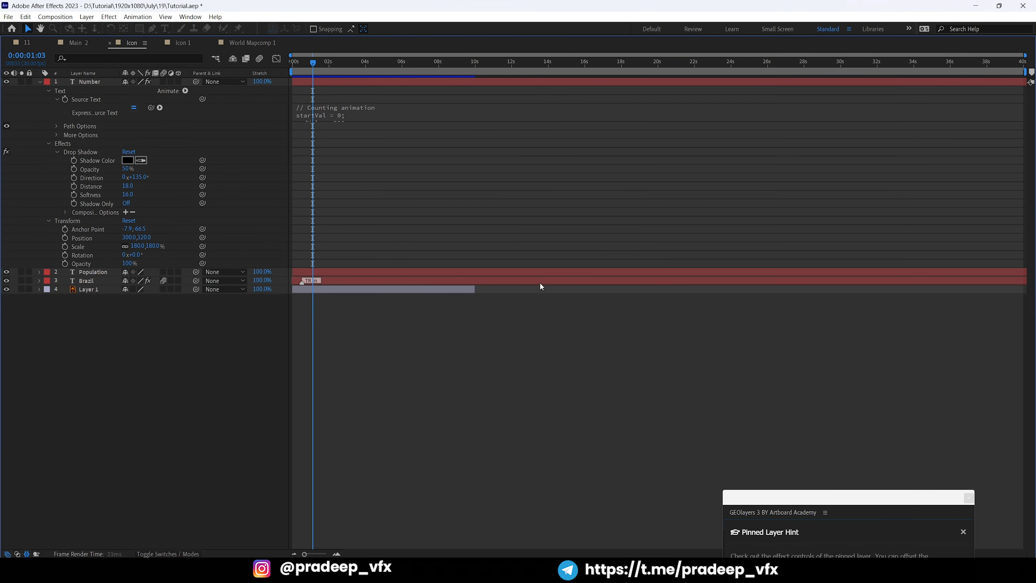
{"action": "left_click_drag", "start_coordinate": [478, 291], "coordinate": [1034, 283]}
Go back to Main 2 and extend the Icon layer to the end of the composition.
{"action": "key", "text": "Tab"}
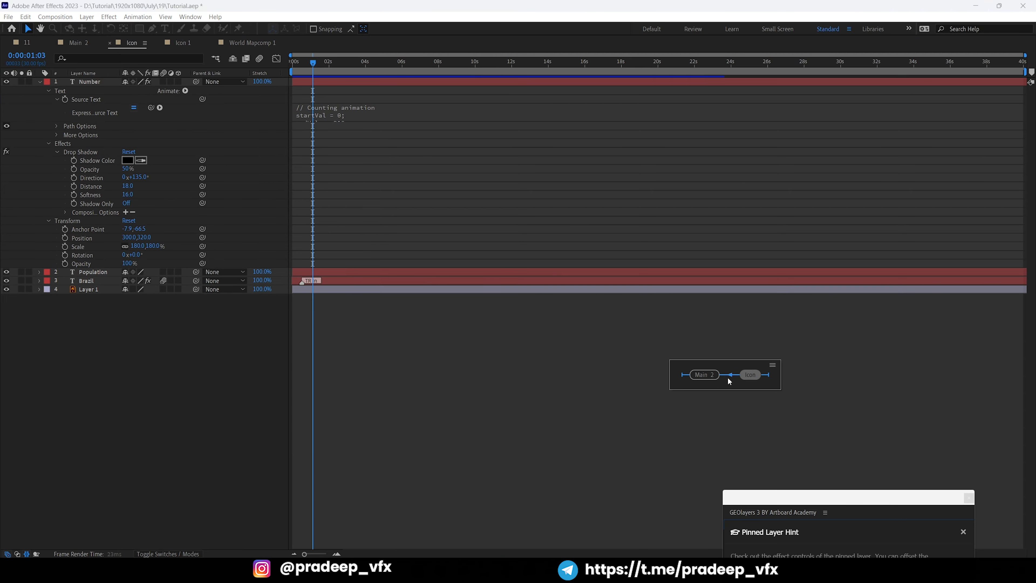
{"action": "left_click", "coordinate": [704, 374]}
{"action": "key", "text": "grave"}
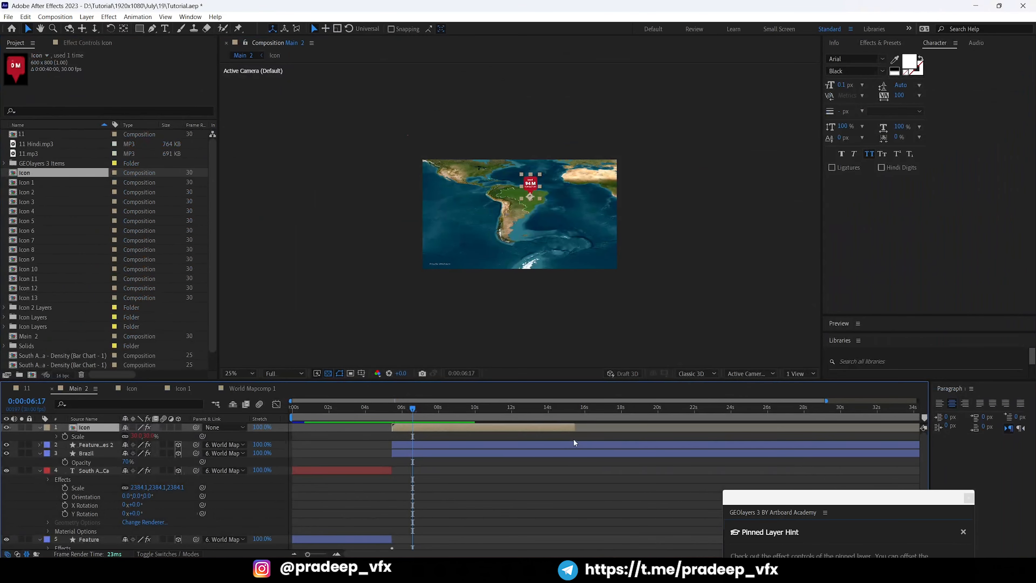
{"action": "left_click_drag", "start_coordinate": [576, 429], "coordinate": [918, 428]}
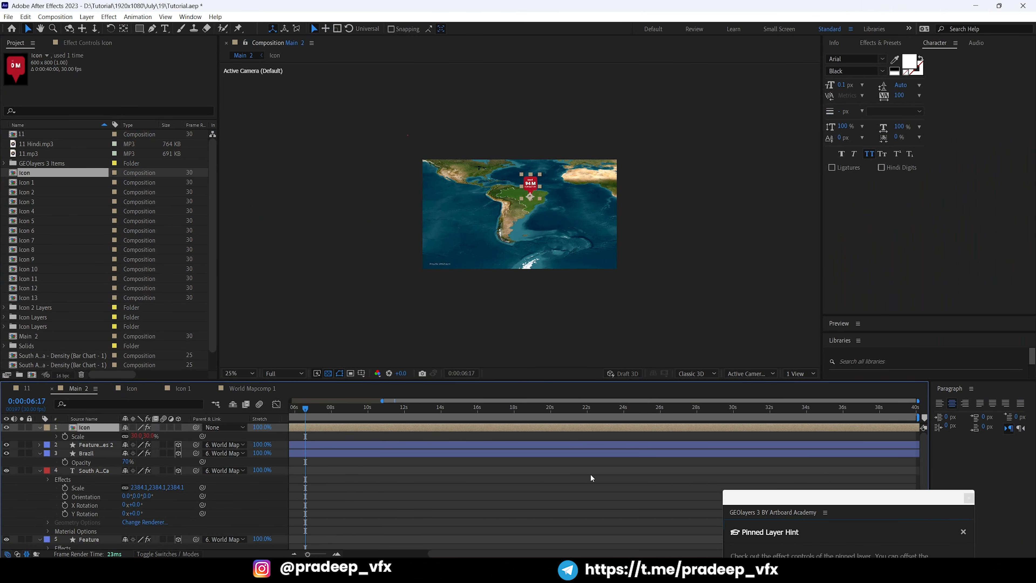
Preview Main 2 with the pinned Brazil icon starting from 0:00:05:18.
{"action": "scroll", "coordinate": [591, 476], "scroll_direction": "down", "scroll_amount": 2}
{"action": "left_click", "coordinate": [366, 410]}
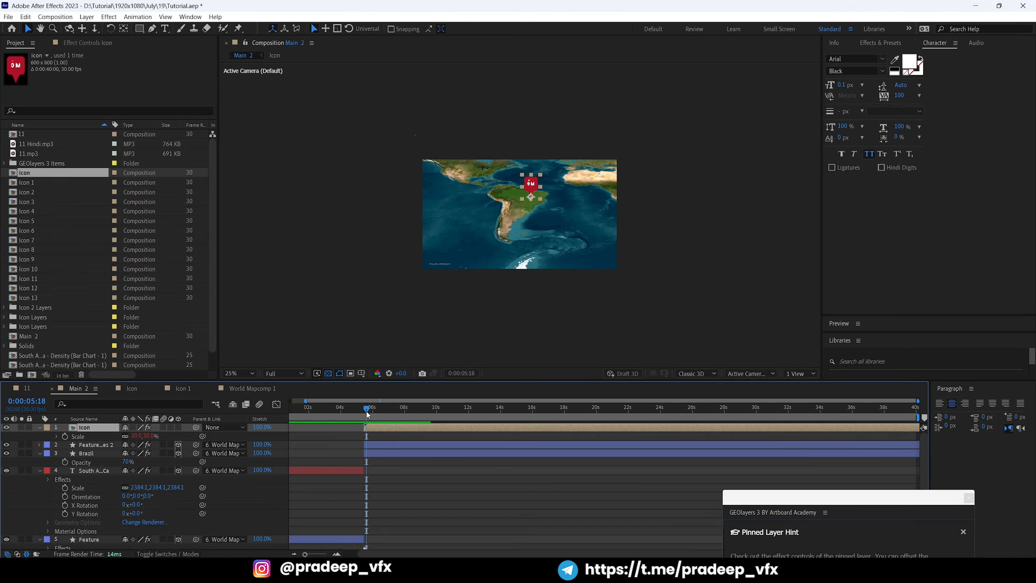
{"action": "key", "text": "space"}
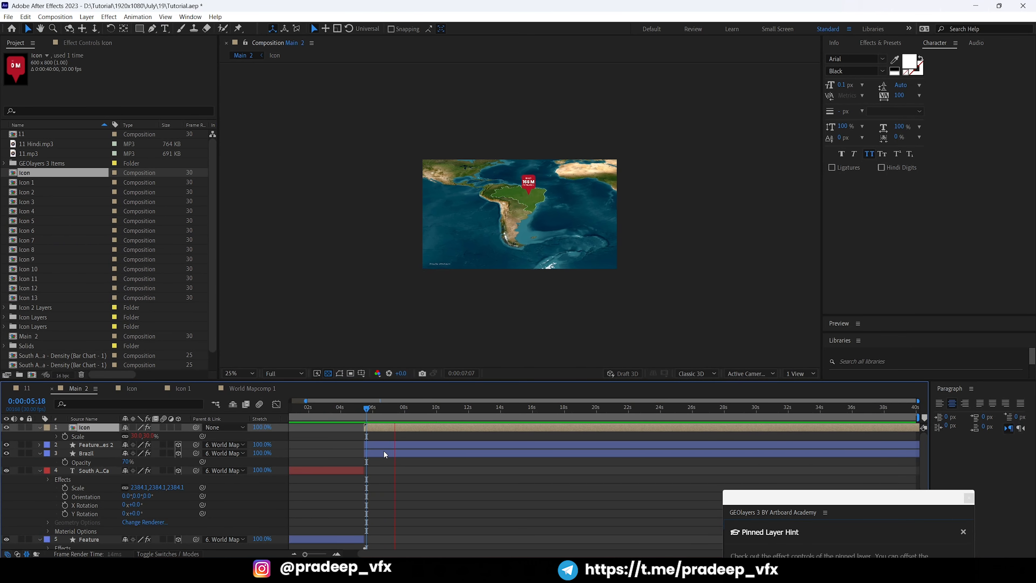
Move the last set of World Mapcomp 1 view keyframes to about 27.5 seconds and preview the slower move from 0:00:05:18.
{"action": "key", "text": "grave"}
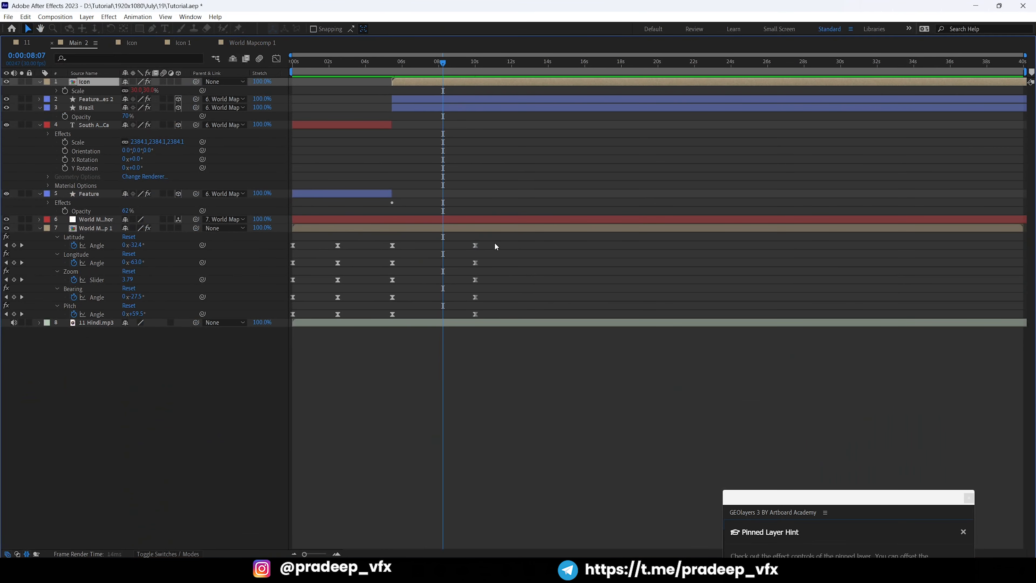
{"action": "left_click_drag", "start_coordinate": [494, 242], "coordinate": [796, 315]}
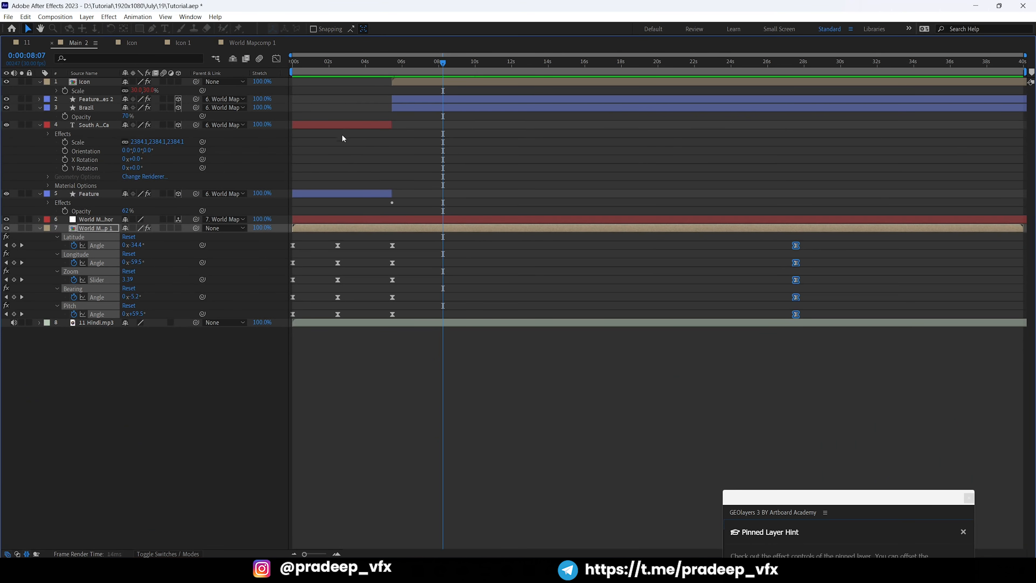
{"action": "left_click", "coordinate": [395, 66]}
{"action": "key", "text": "grave"}
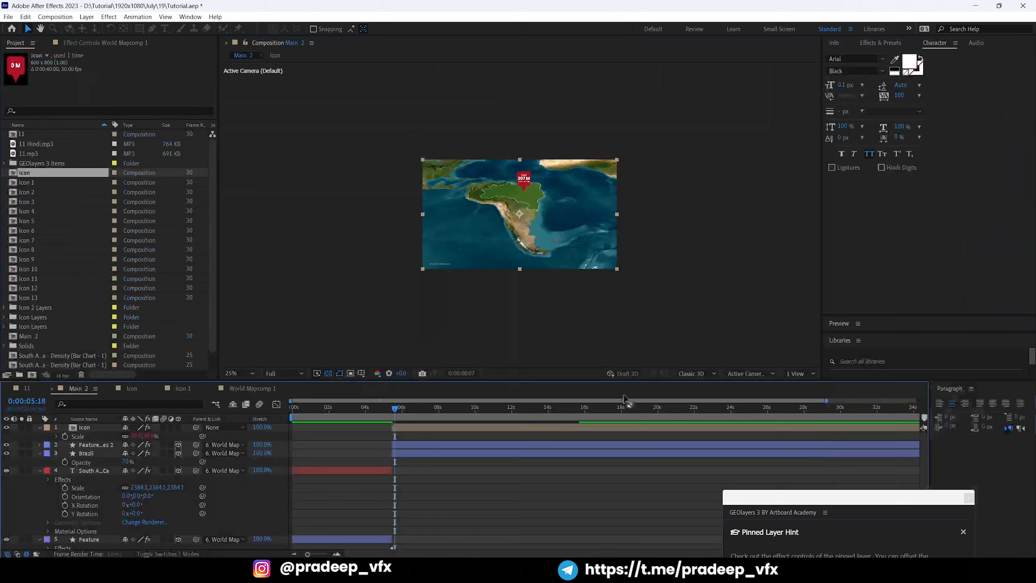
{"action": "key", "text": "grave"}
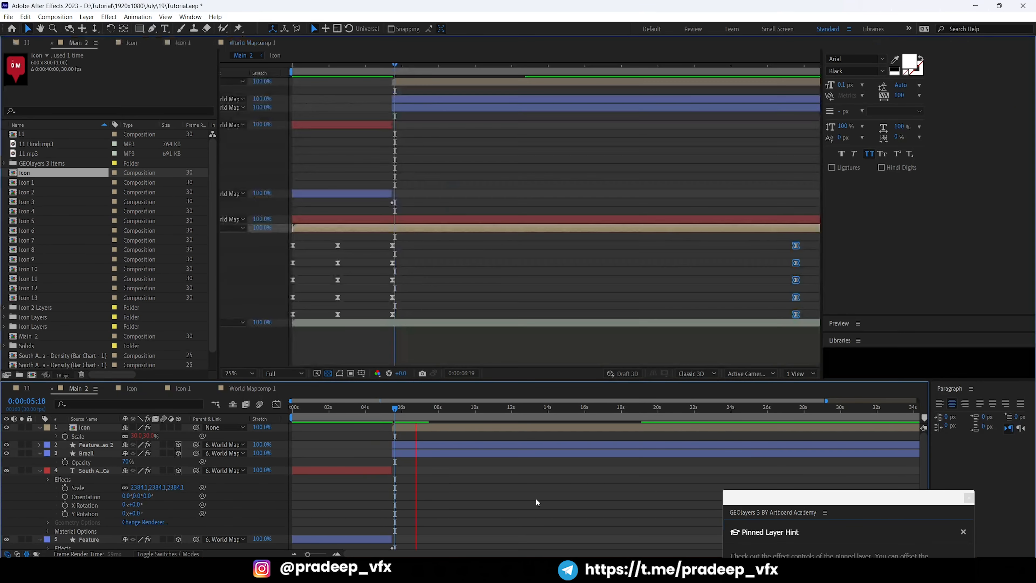
{"action": "key", "text": "grave"}
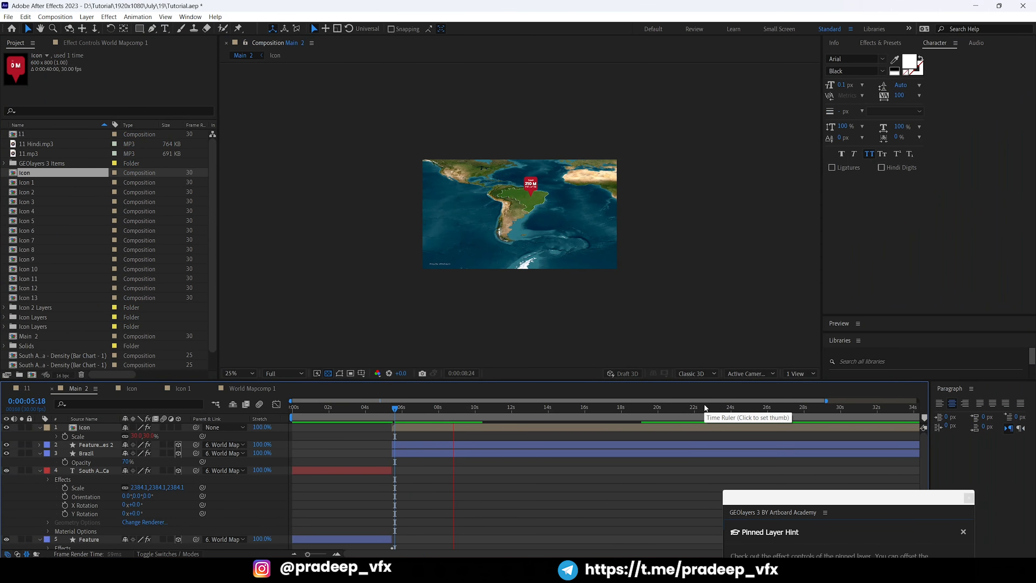
Move the last set of World Mapcomp 1 view keyframes to about 19 seconds and preview the map move.
{"action": "key", "text": "grave"}
{"action": "left_click_drag", "start_coordinate": [797, 245], "coordinate": [641, 249]}
{"action": "key", "text": "grave"}
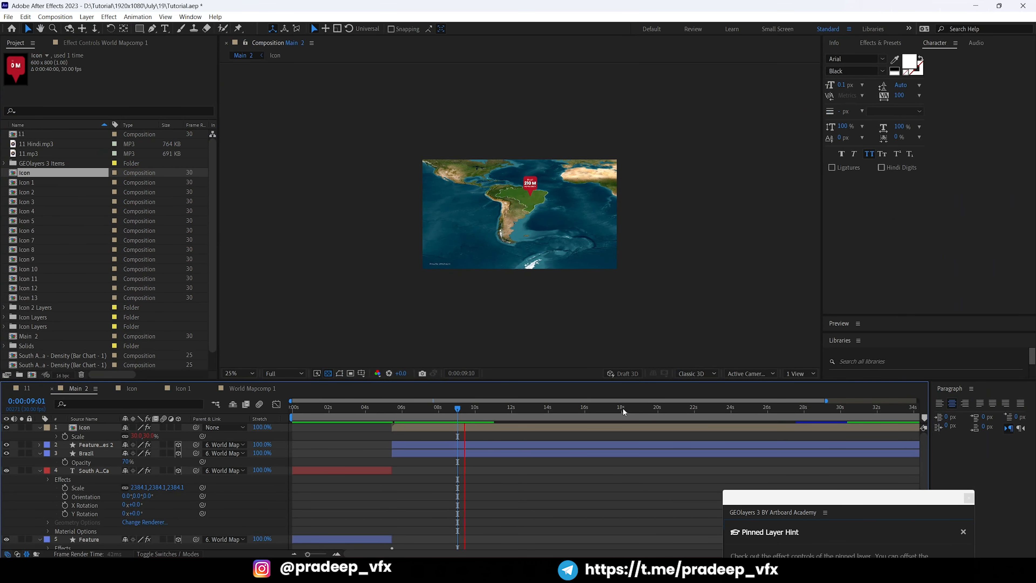
Preview the map move, set the current time to 0:00:09:00, and dismiss the Pinned Layer Hint.
{"action": "key", "text": "space"}
{"action": "left_click", "coordinate": [452, 408]}
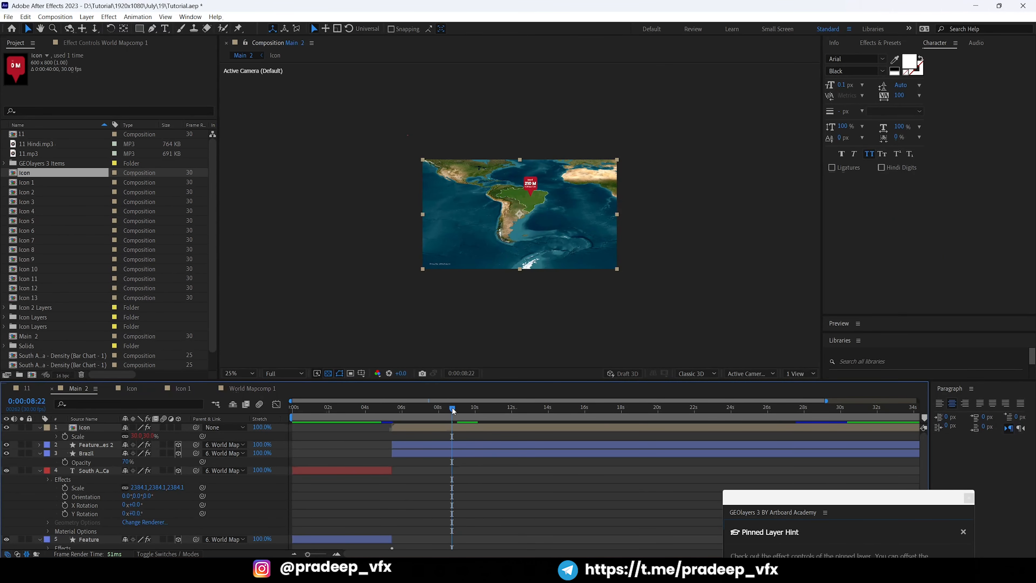
{"action": "key", "text": "space"}
{"action": "key", "text": "space"}
{"action": "left_click_drag", "start_coordinate": [464, 414], "coordinate": [458, 410]}
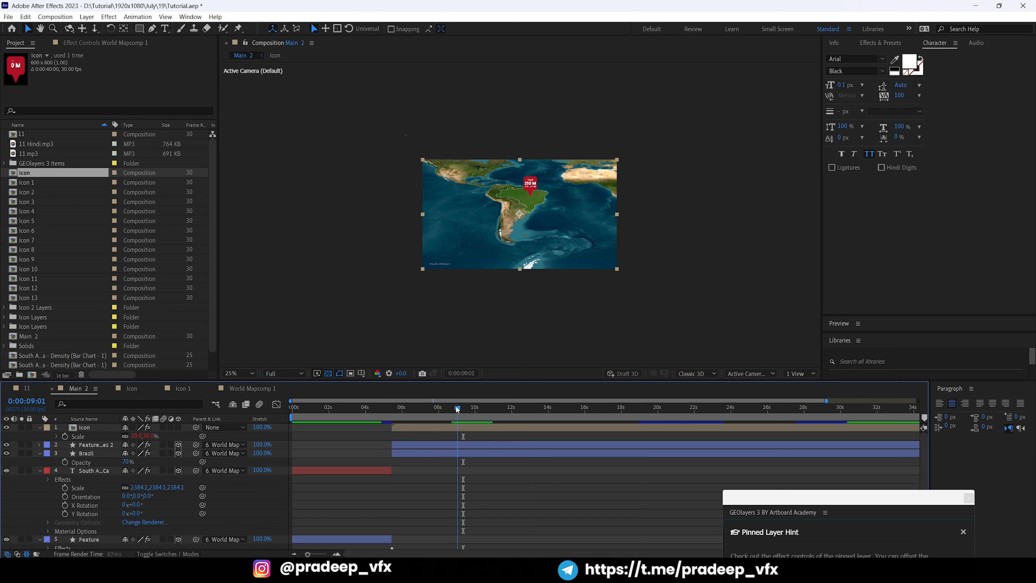
{"action": "left_click_drag", "start_coordinate": [763, 506], "coordinate": [767, 165]}
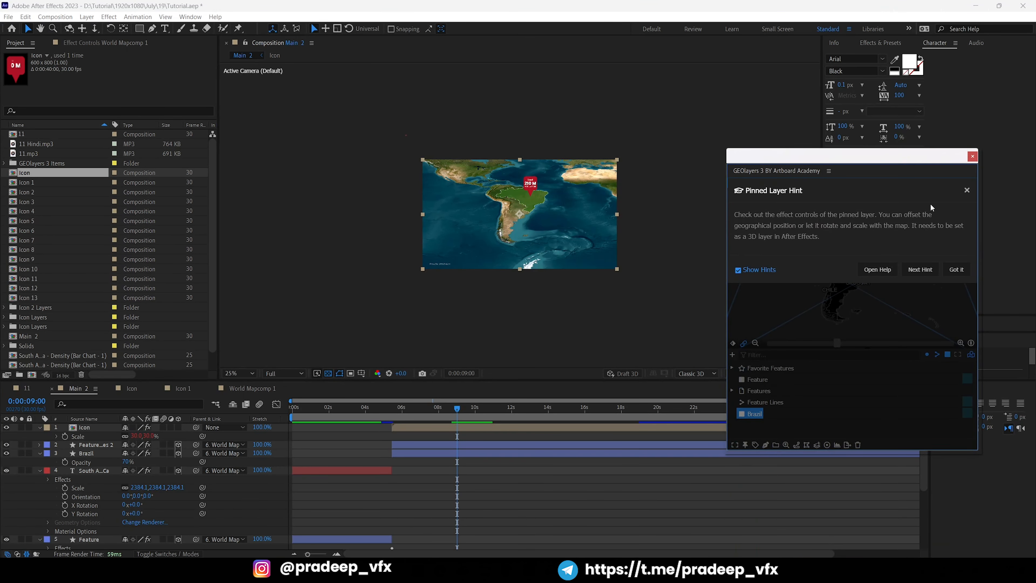
{"action": "left_click", "coordinate": [967, 191]}
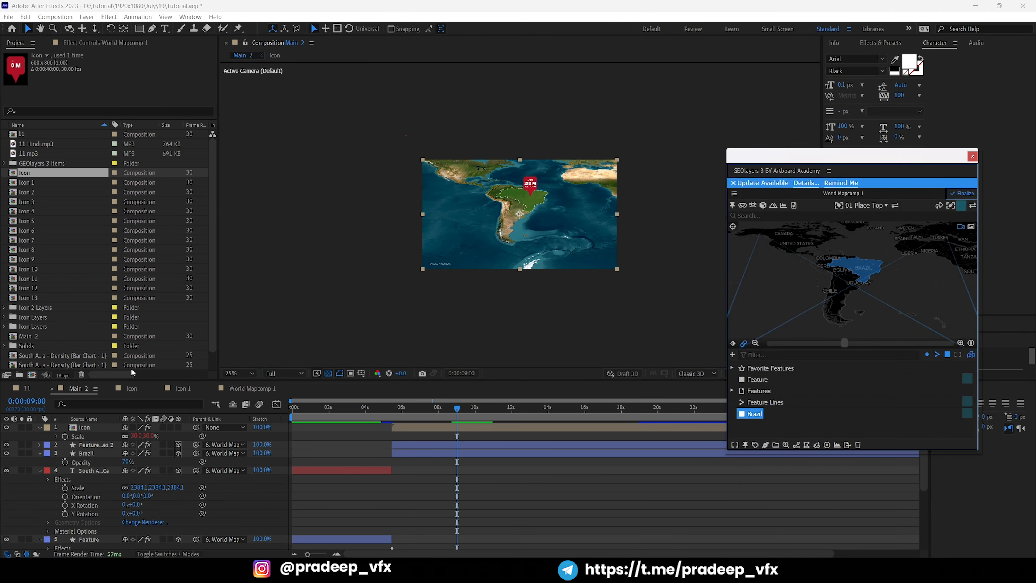
Copy the name of the Colombia layer from composition 11 and return to Main 2.
{"action": "left_click", "coordinate": [26, 389]}
{"action": "key", "text": "grave"}
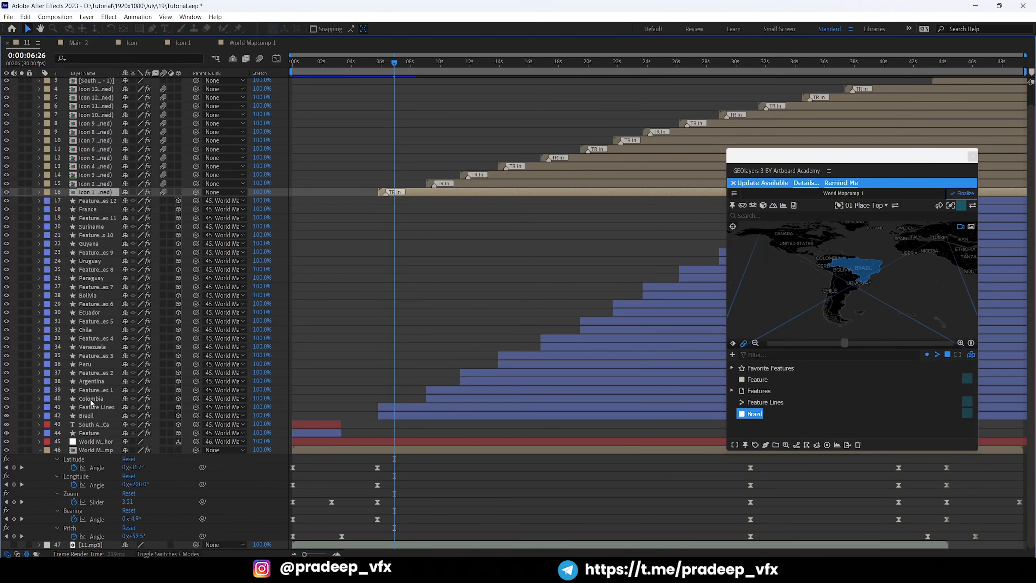
{"action": "left_click", "coordinate": [90, 399]}
{"action": "key", "text": "Return"}
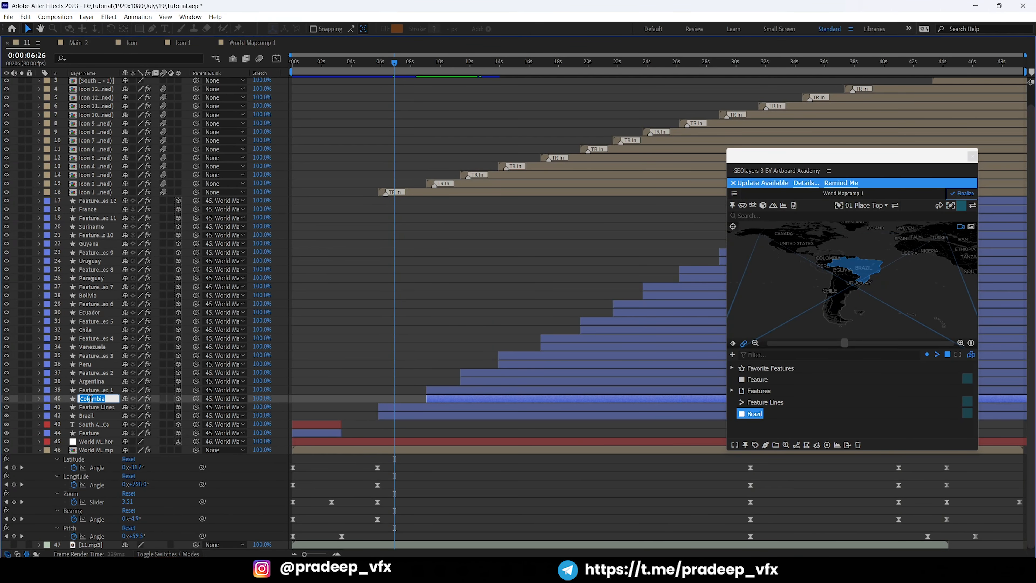
{"action": "left_click", "coordinate": [385, 327]}
{"action": "key", "text": "grave"}
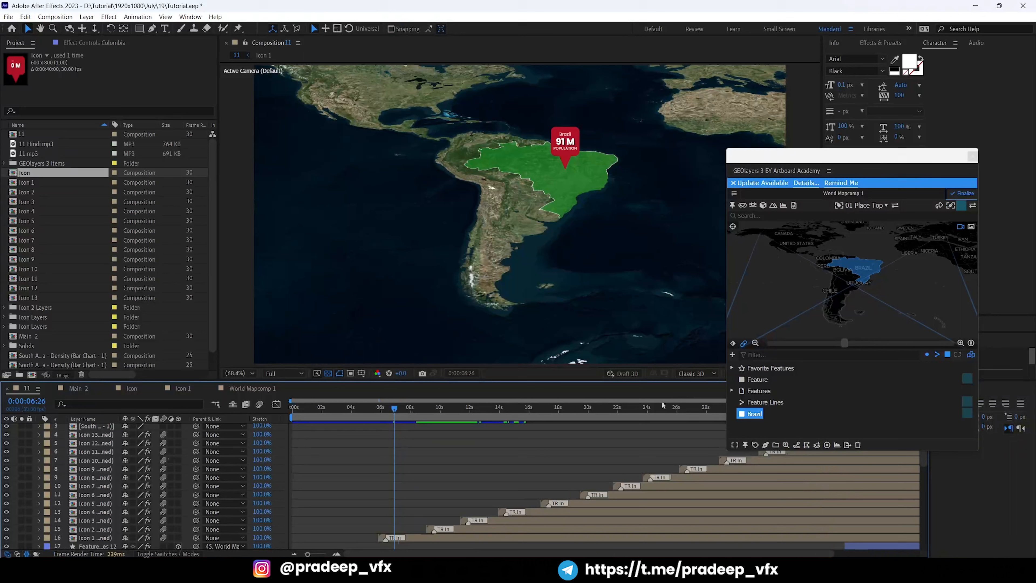
{"action": "left_click", "coordinate": [79, 387]}
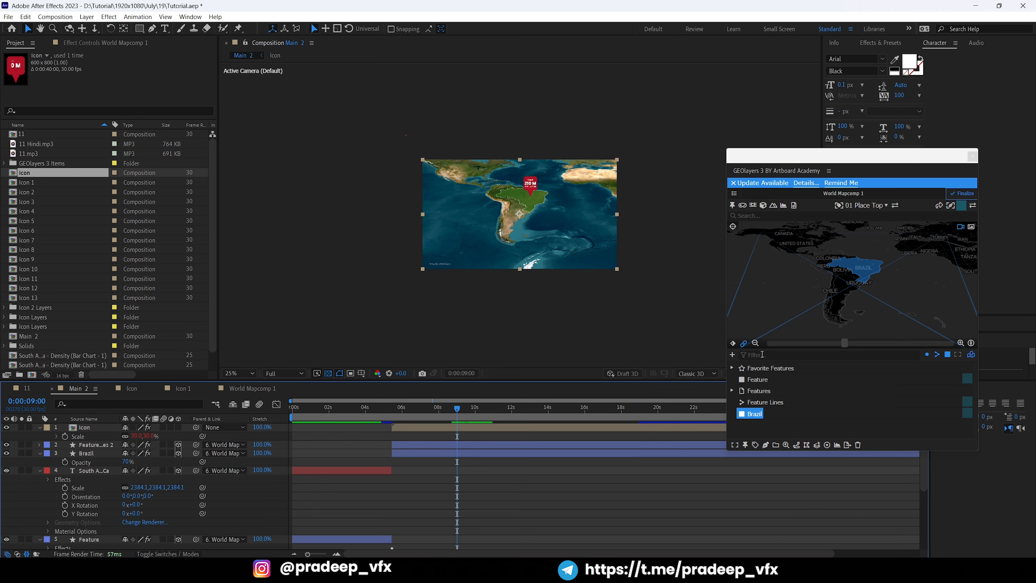
Filter the map features for Colombia and move the country out of the Features folder to below Brazil.
{"action": "left_click", "coordinate": [766, 216]}
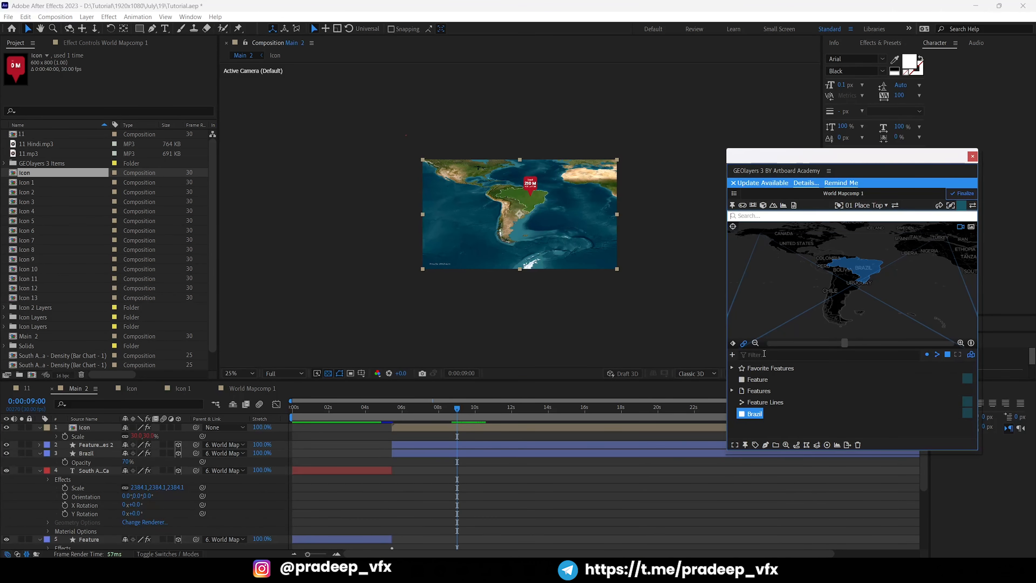
{"action": "left_click", "coordinate": [764, 354]}
{"action": "type", "text": "Colombia"}
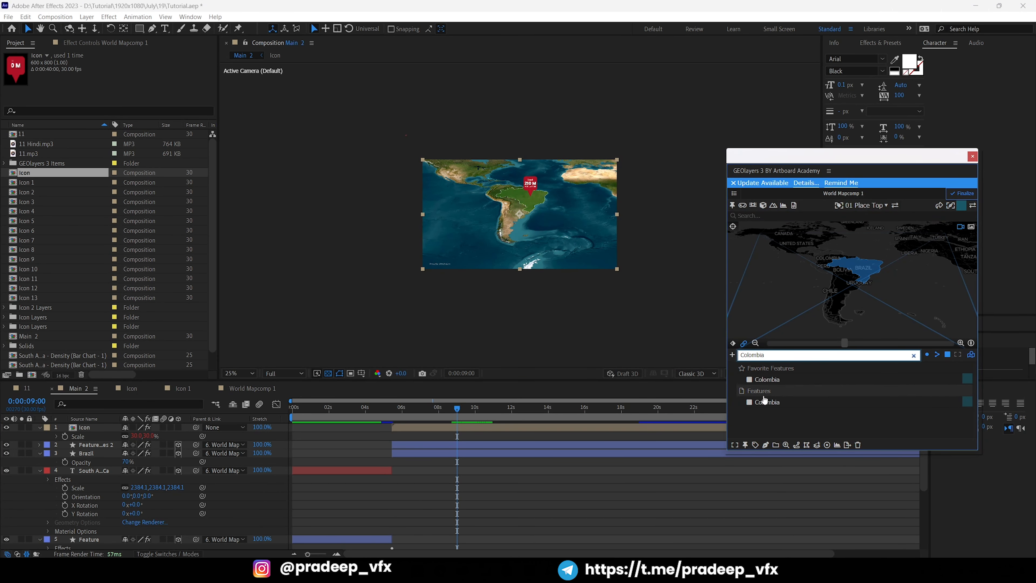
{"action": "left_click", "coordinate": [769, 404]}
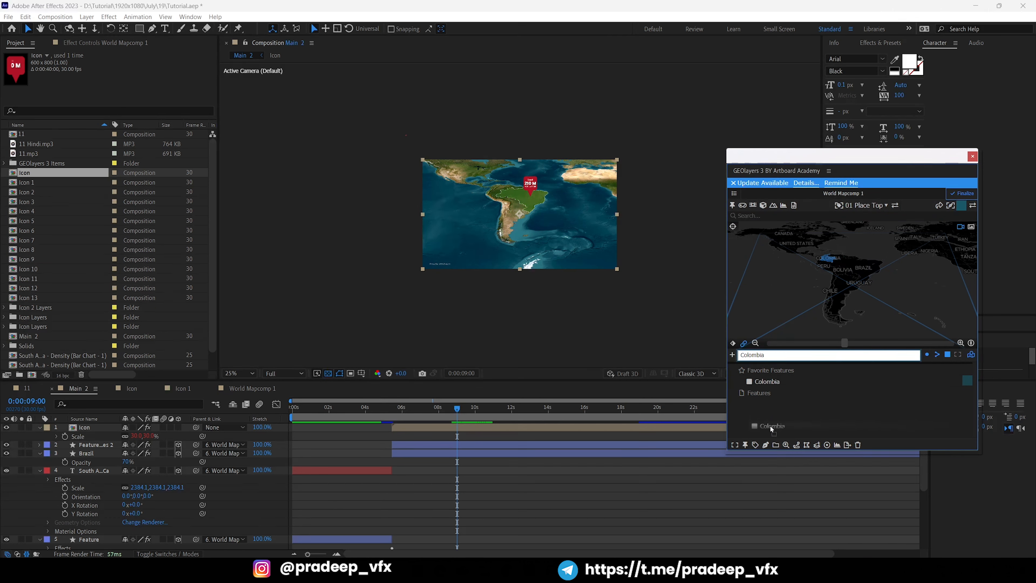
{"action": "left_click_drag", "start_coordinate": [775, 358], "coordinate": [712, 358]}
{"action": "key", "text": "BackSpace"}
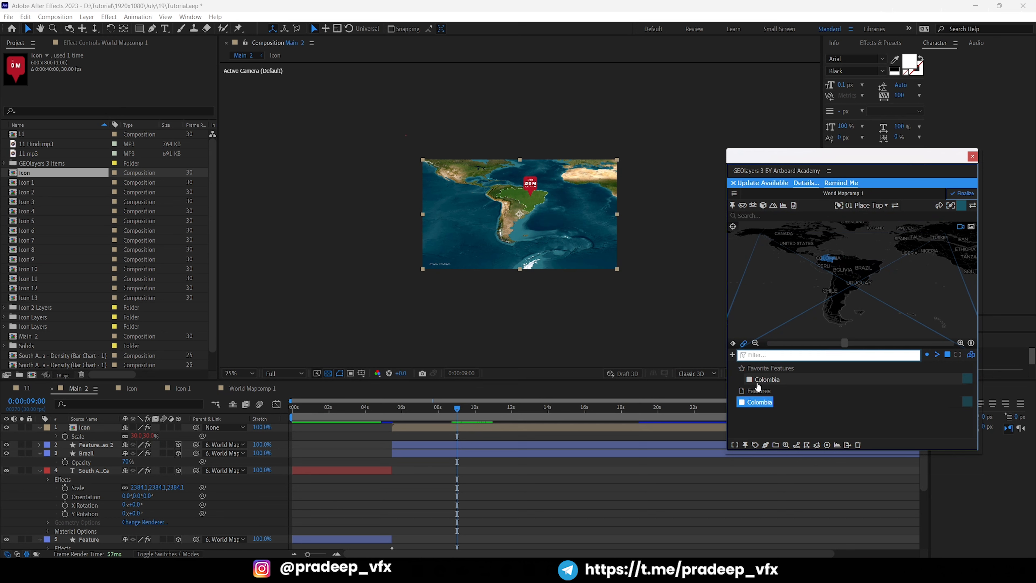
{"action": "left_click", "coordinate": [761, 427]}
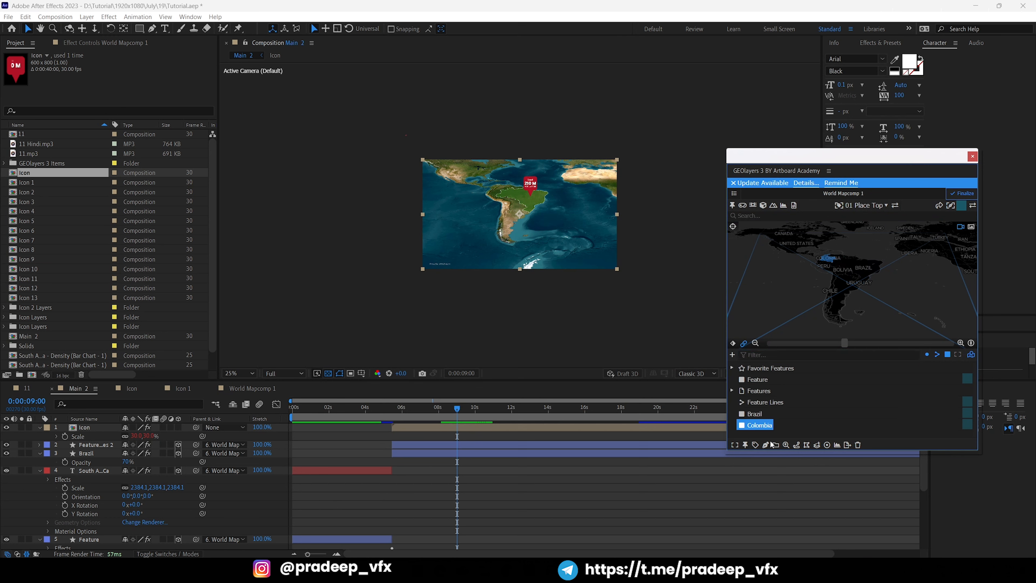
Create feature lines from Colombia and draw the Colombia feature as a shape layer starting at 0:00:09:00.
{"action": "left_click", "coordinate": [807, 446]}
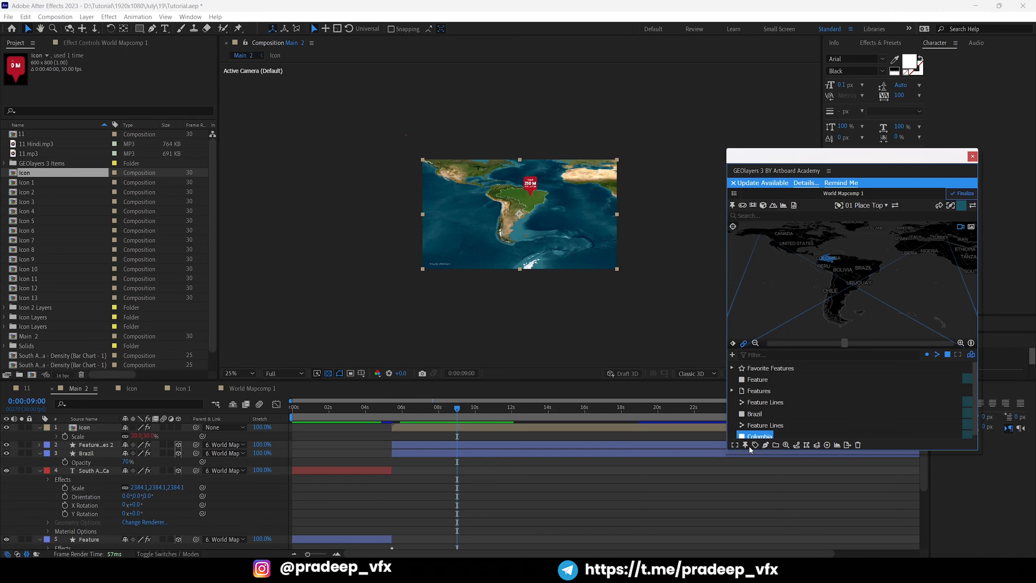
{"action": "left_click", "coordinate": [761, 436]}
{"action": "left_click", "coordinate": [767, 445]}
{"action": "left_click", "coordinate": [800, 418]}
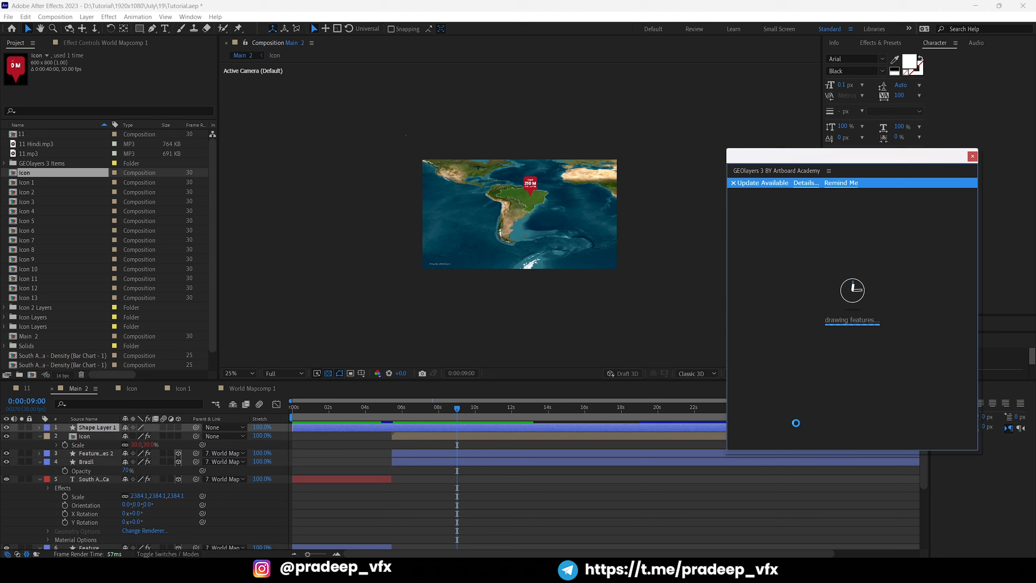
{"action": "left_click", "coordinate": [523, 442]}
{"action": "key", "text": "alt+["}
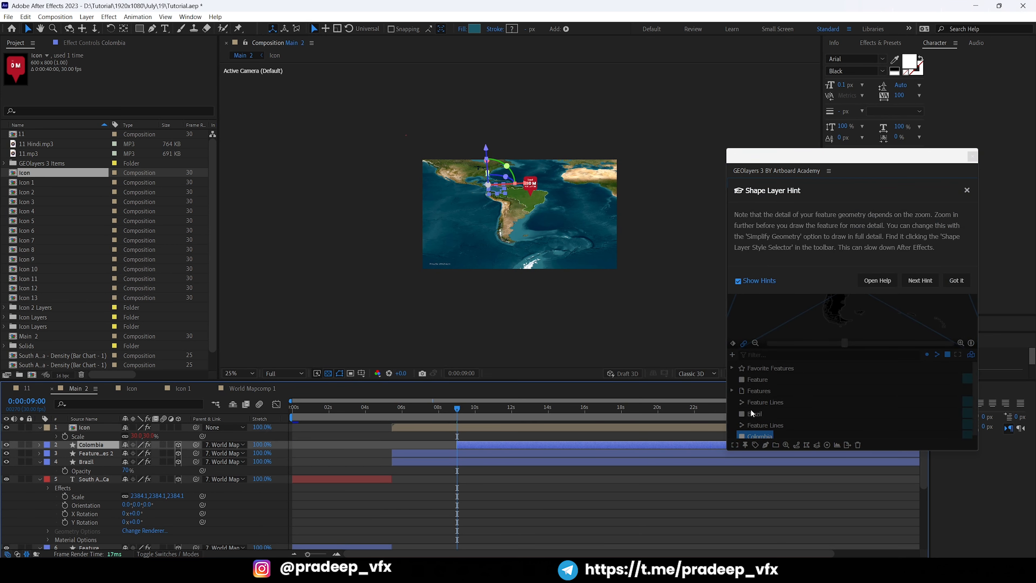
Draw Colombia's Feature Lines as an animated shape layer and remove the part before 0:00:09:00.
{"action": "left_click", "coordinate": [767, 433]}
{"action": "left_click", "coordinate": [763, 425]}
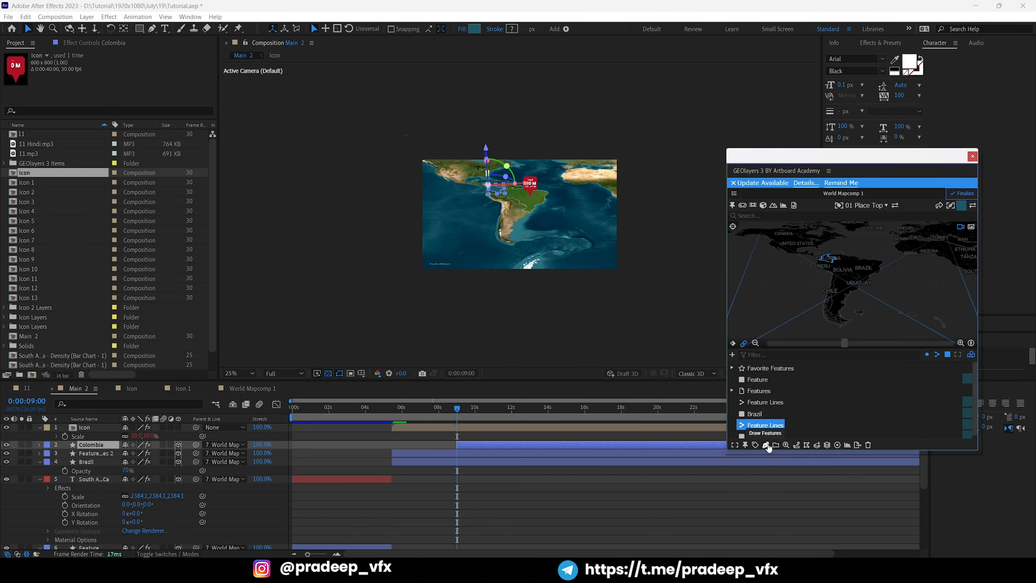
{"action": "left_click", "coordinate": [766, 445]}
{"action": "left_click", "coordinate": [799, 430]}
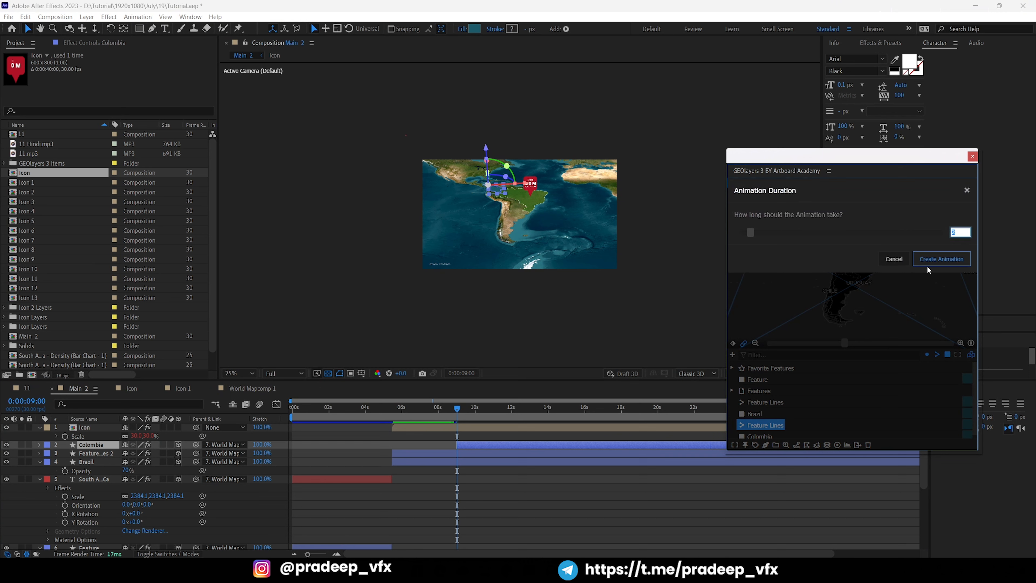
{"action": "left_click", "coordinate": [941, 258]}
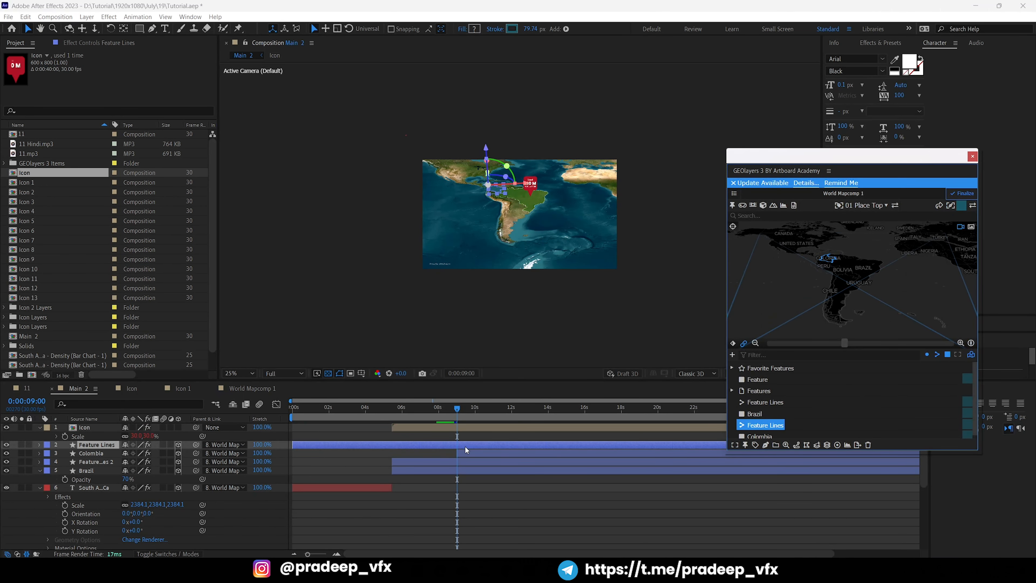
{"action": "left_click", "coordinate": [447, 454]}
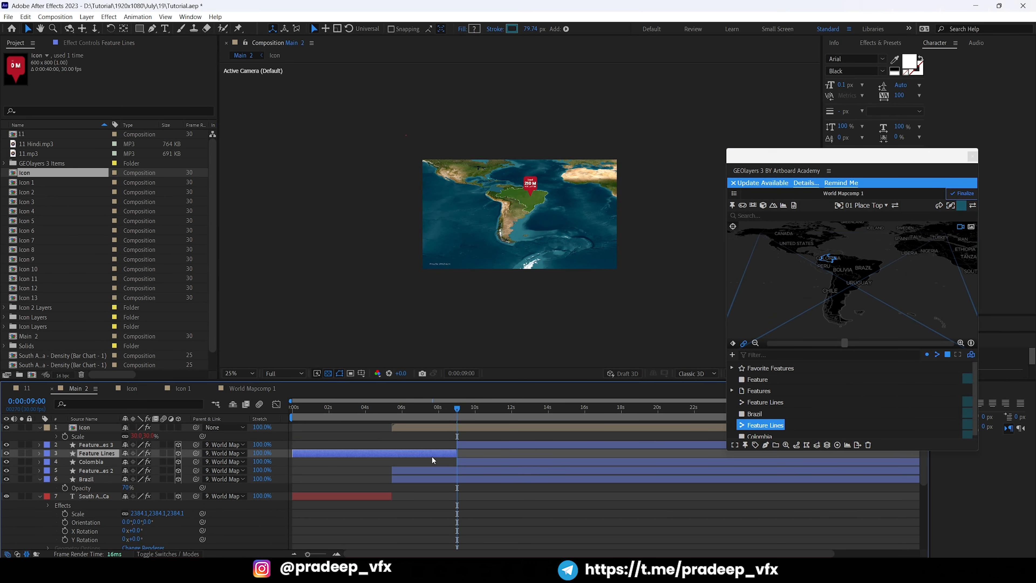
{"action": "key", "text": "Delete"}
Change the Colombia shape layer's fill color to bright orange.
{"action": "left_click", "coordinate": [433, 455]}
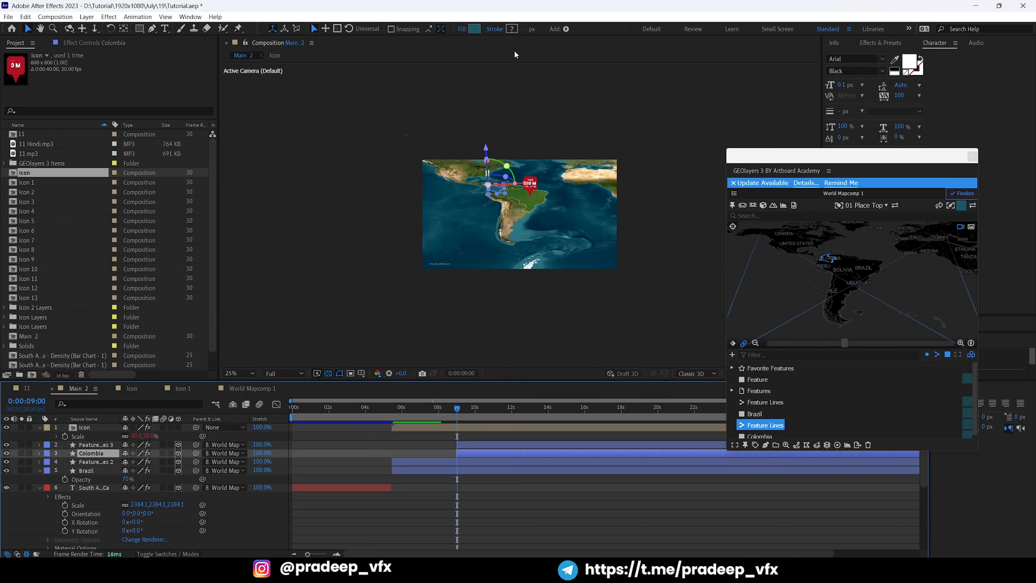
{"action": "left_click", "coordinate": [475, 29]}
{"action": "left_click_drag", "start_coordinate": [624, 370], "coordinate": [620, 341]}
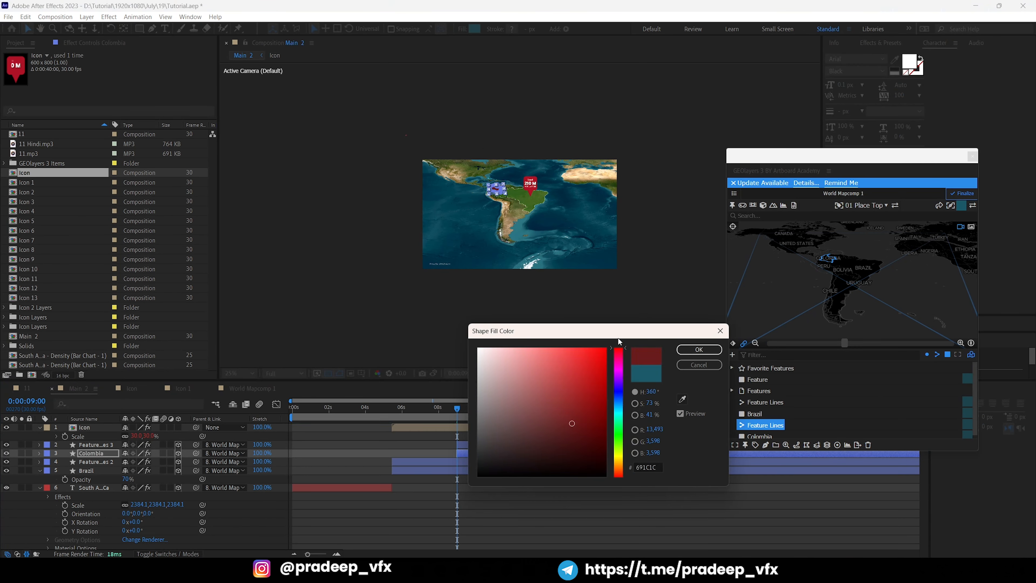
{"action": "left_click", "coordinate": [620, 426]}
{"action": "left_click_drag", "start_coordinate": [620, 425], "coordinate": [620, 467]}
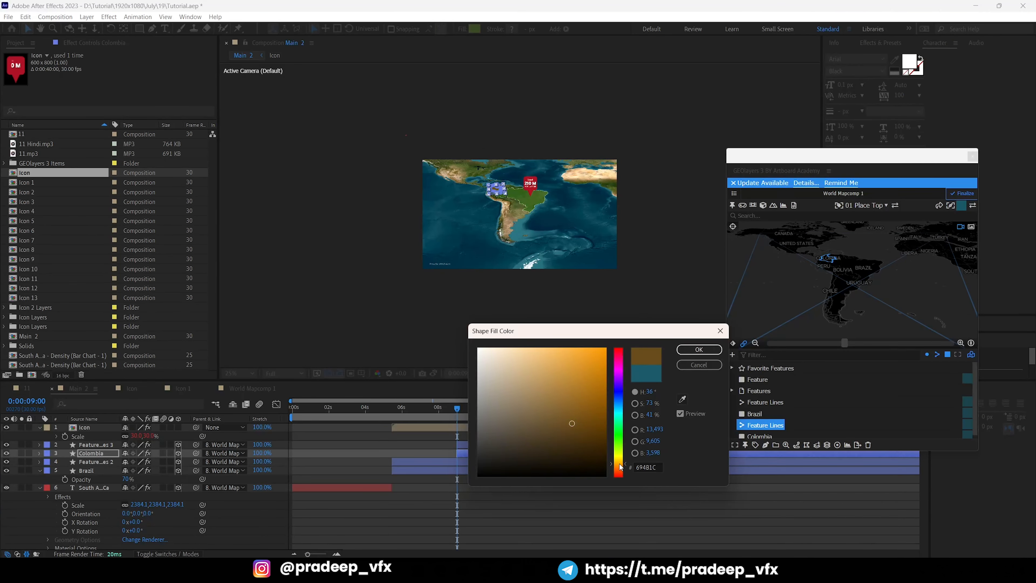
{"action": "left_click", "coordinate": [594, 371]}
{"action": "left_click", "coordinate": [699, 349]}
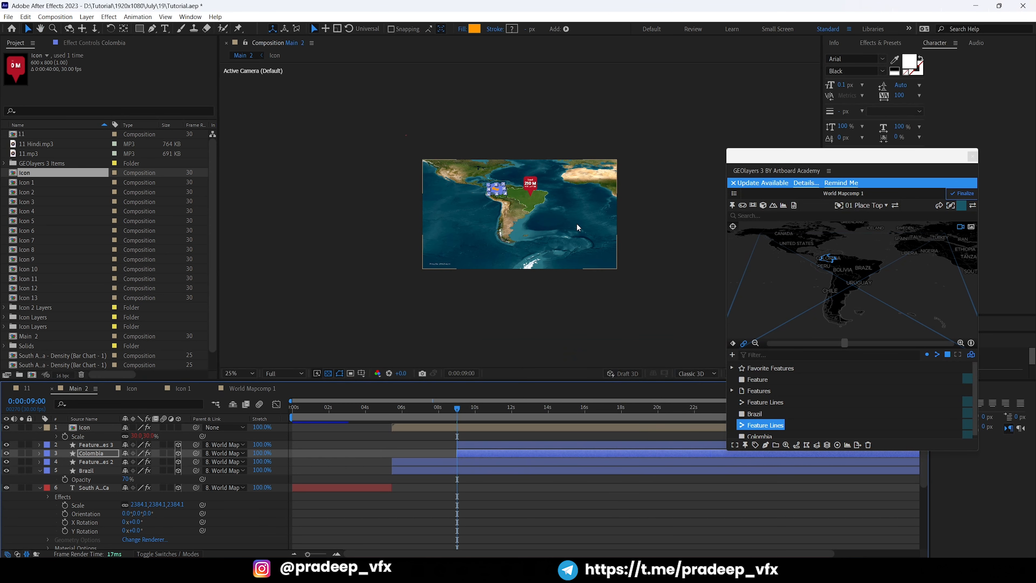
Set the Colombia layer's opacity to 70% to match Brazil.
{"action": "scroll", "coordinate": [554, 307], "scroll_direction": "up", "scroll_amount": 1}
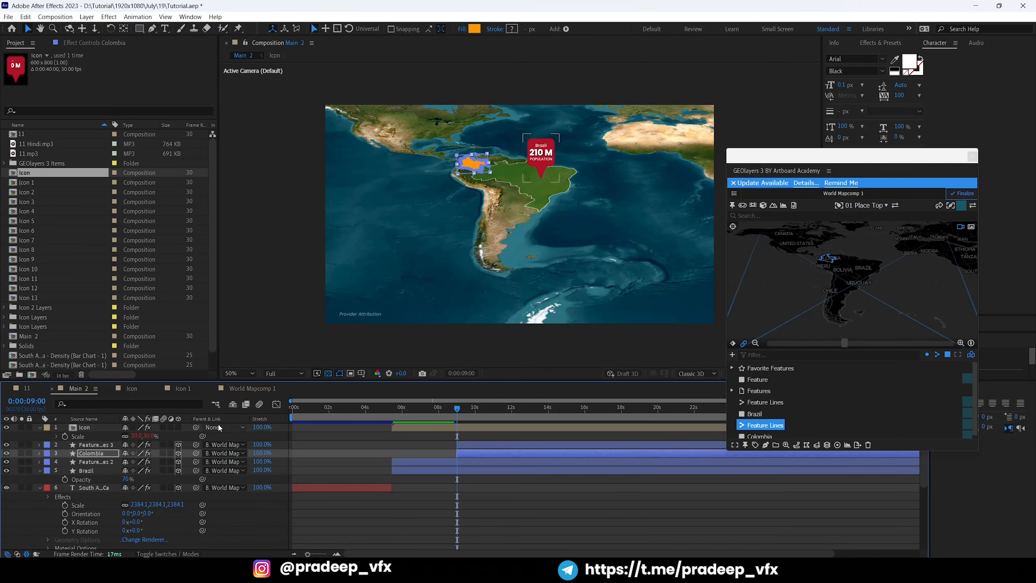
{"action": "key", "text": "s"}
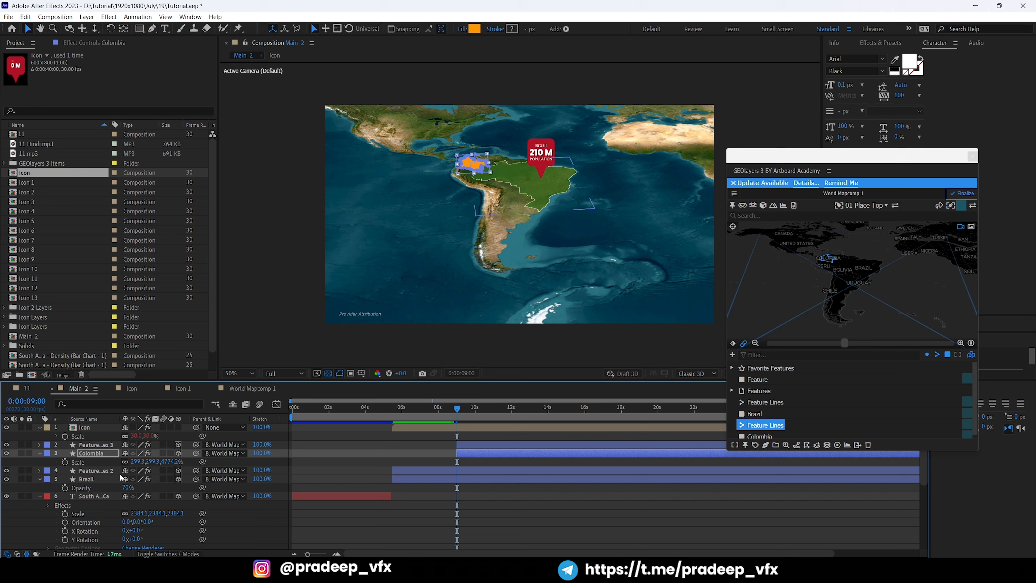
{"action": "key", "text": "t"}
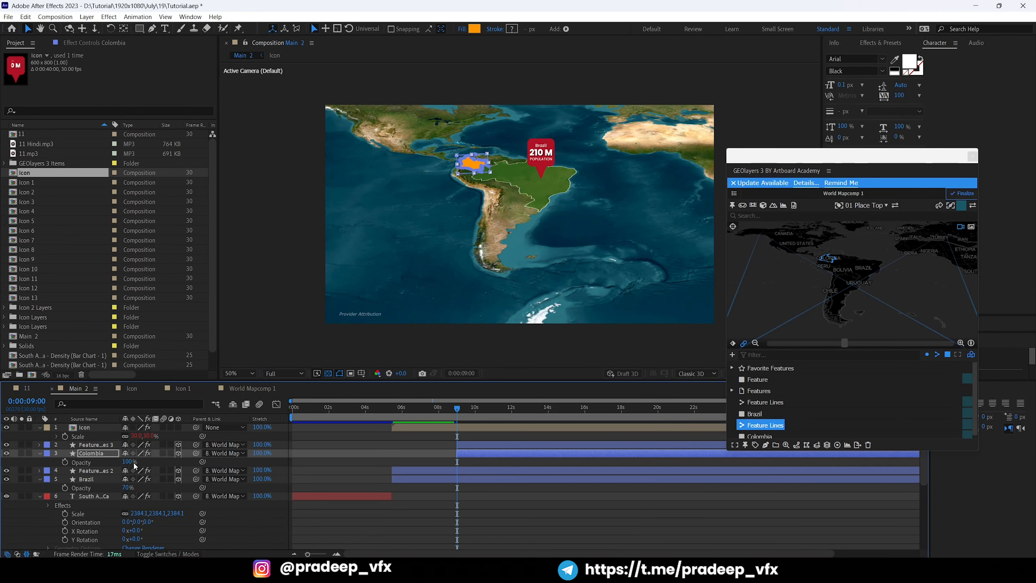
{"action": "left_click", "coordinate": [129, 462]}
{"action": "type", "text": "70"}
{"action": "key", "text": "Return"}
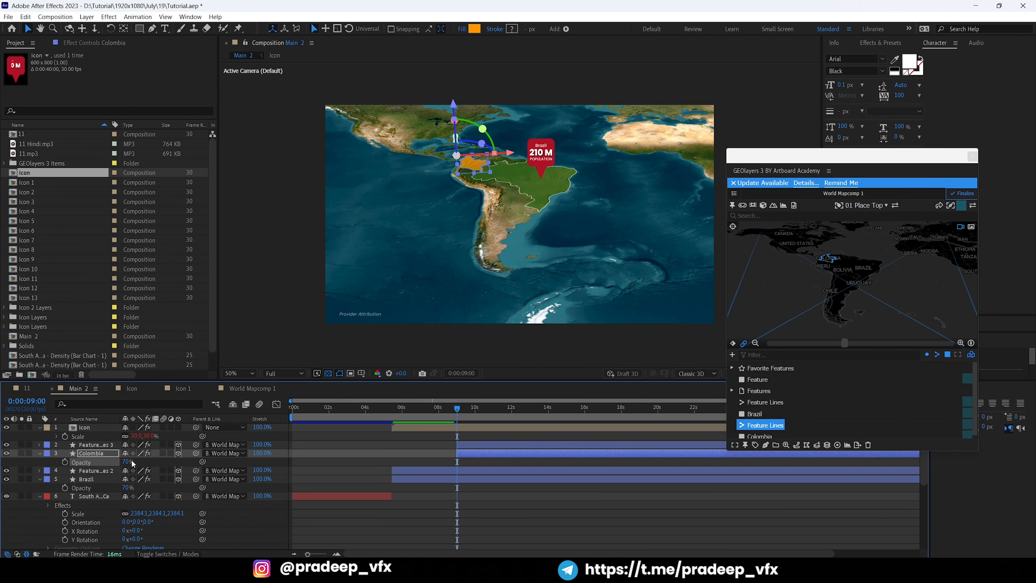
{"action": "scroll", "coordinate": [492, 173], "scroll_direction": "up", "scroll_amount": 1}
{"action": "key", "text": "space"}
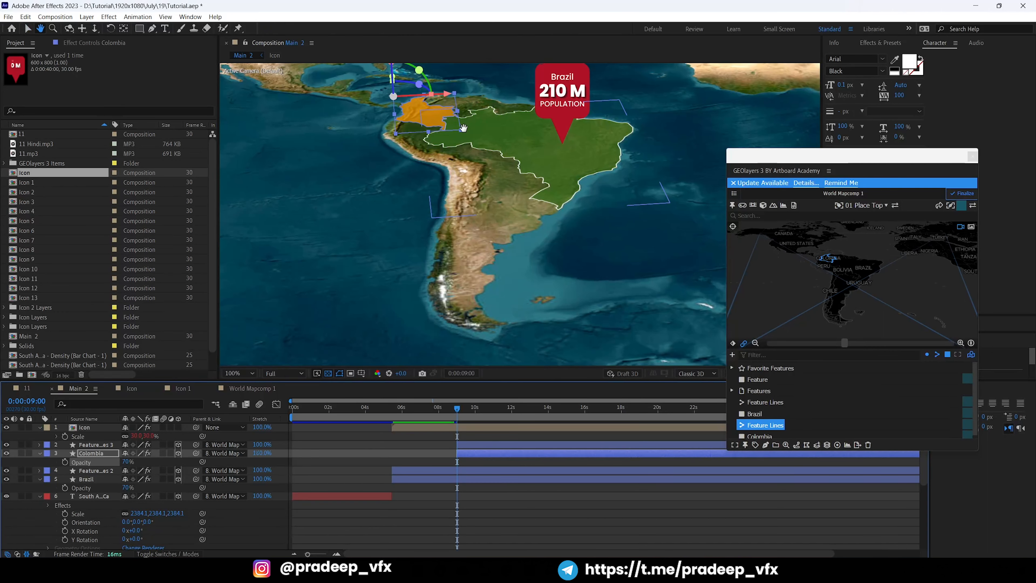
{"action": "left_click_drag", "start_coordinate": [464, 128], "coordinate": [466, 160]}
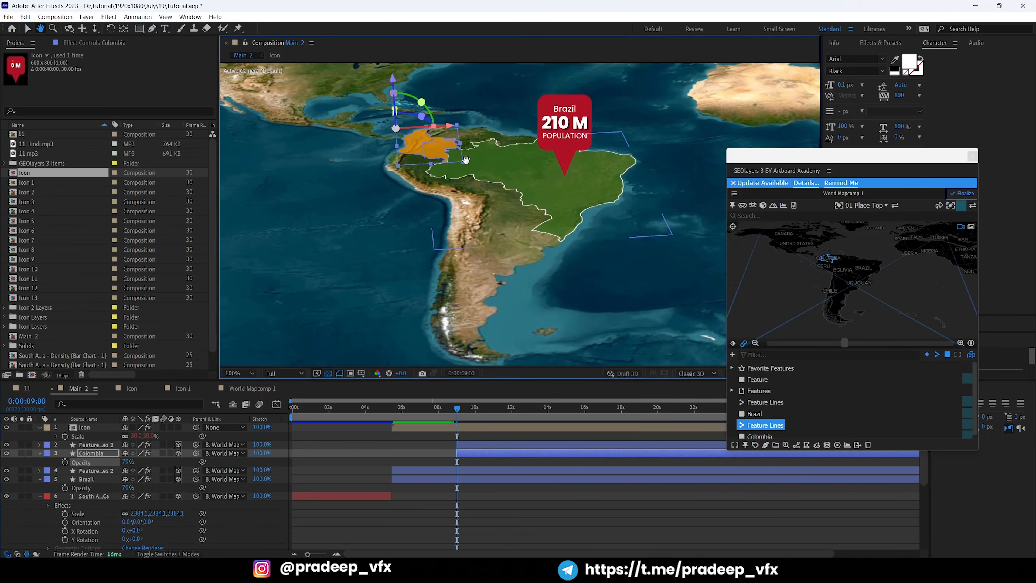
Rename the Icon composition as Main Icon and duplicate it in the project.
{"action": "left_click", "coordinate": [467, 428]}
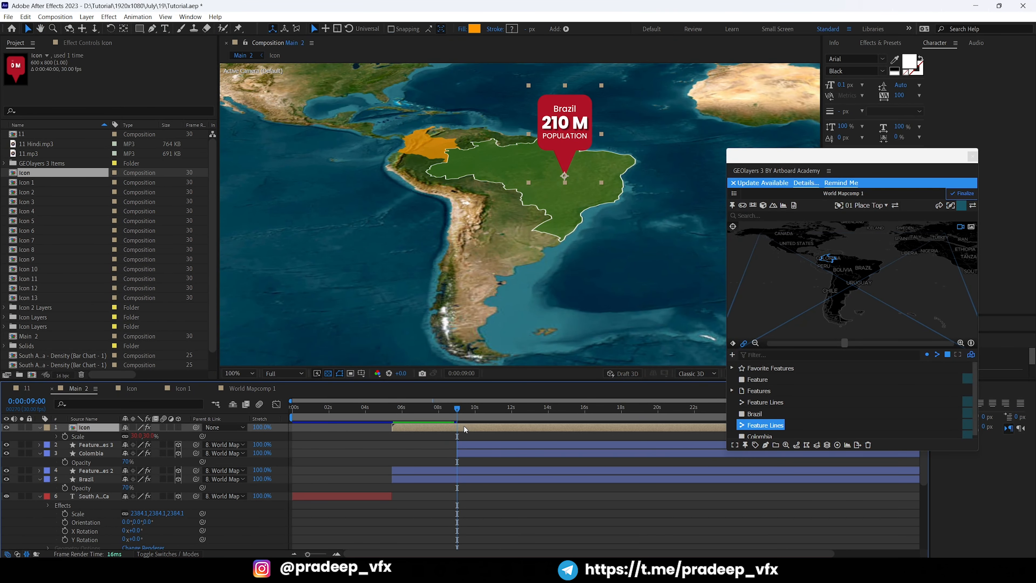
{"action": "left_click", "coordinate": [27, 176]}
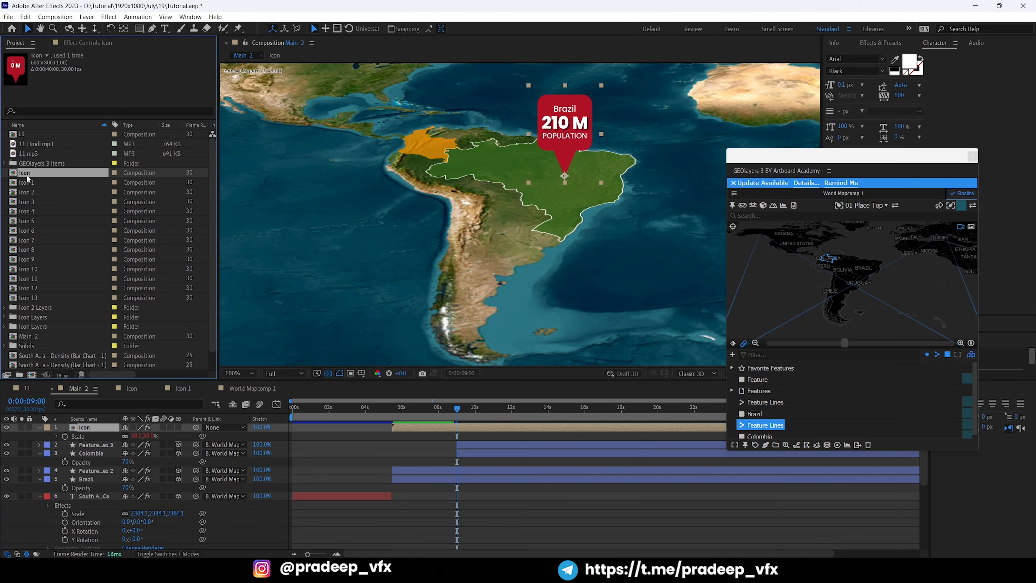
{"action": "key", "text": "Return"}
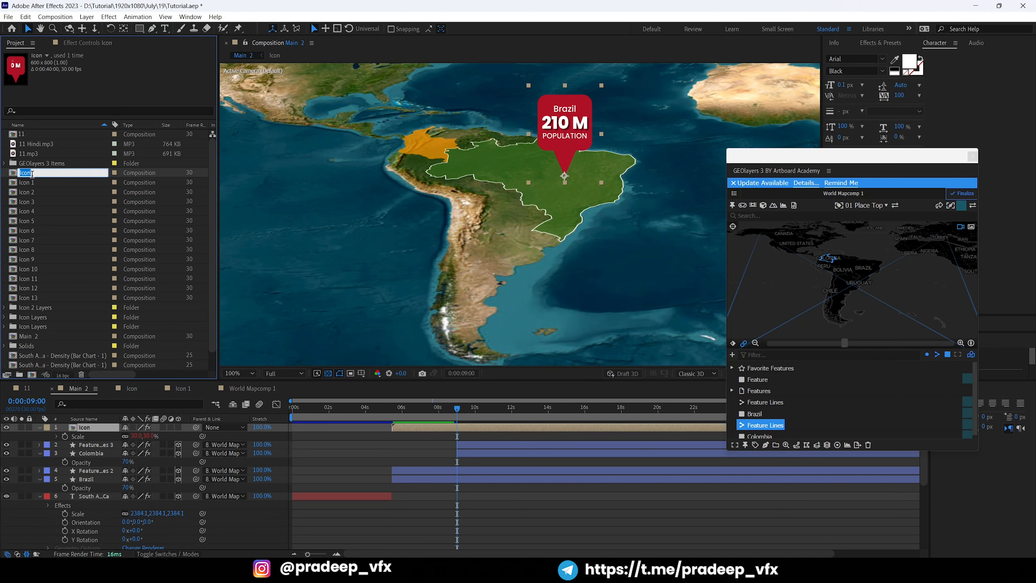
{"action": "type", "text": "Main Icon"}
{"action": "key", "text": "Return"}
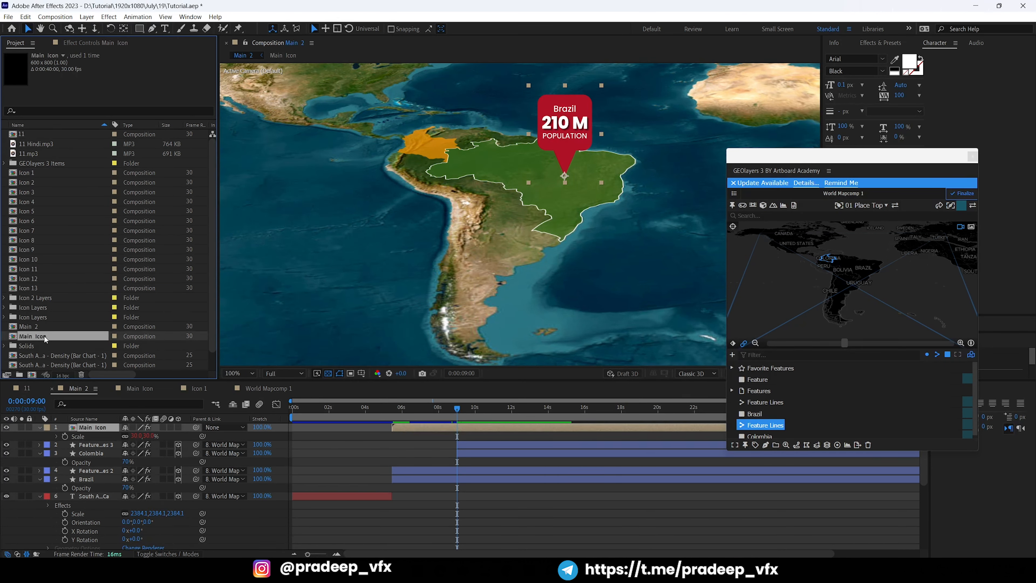
{"action": "key", "text": "ctrl+d"}
{"action": "left_click", "coordinate": [409, 435]}
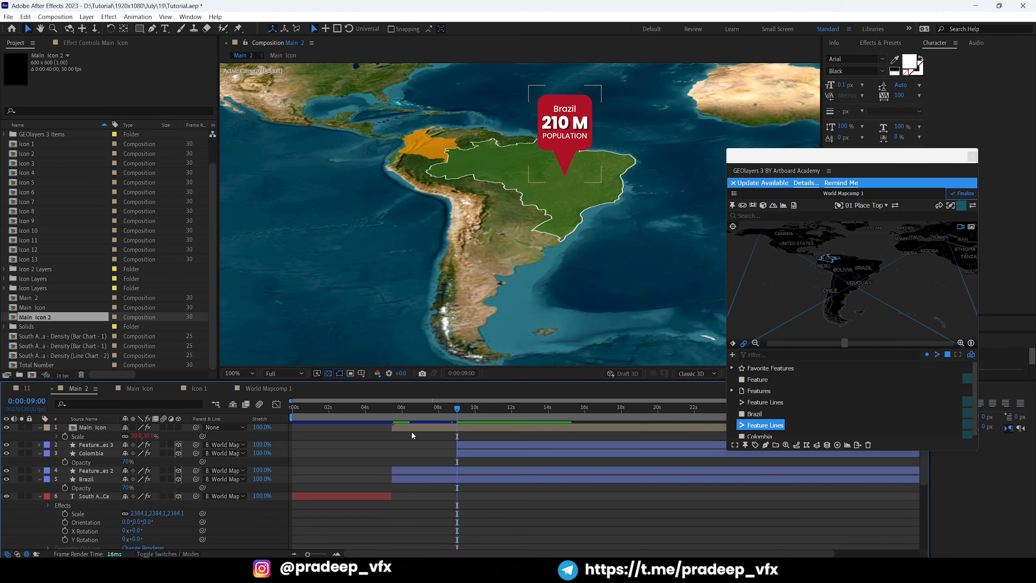
Place Main Icon 2 above Main Icon in the Main 2 timeline, starting at 0:00:09:00, and open its composition.
{"action": "left_click", "coordinate": [410, 428]}
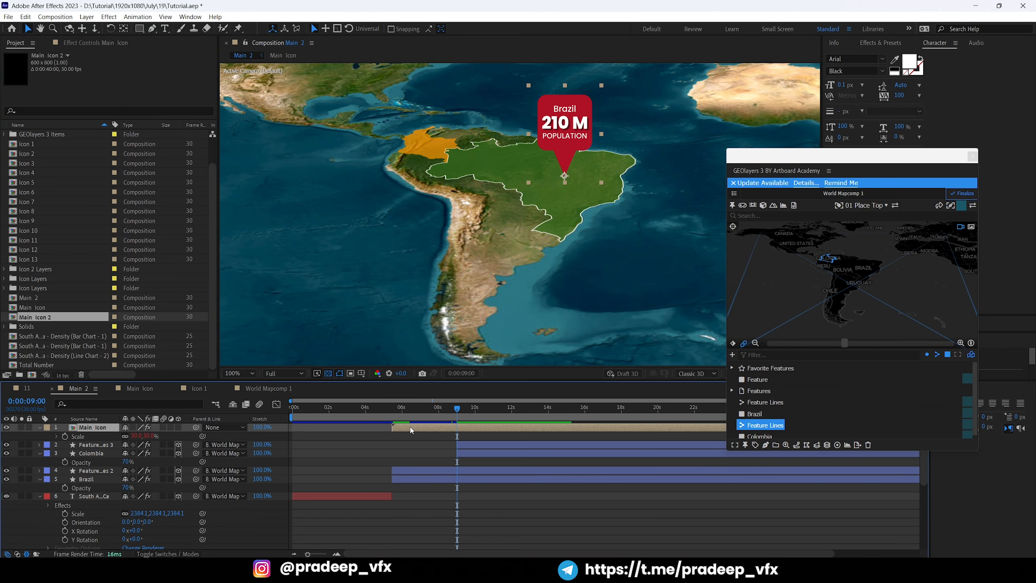
{"action": "left_click", "coordinate": [33, 308]}
{"action": "left_click_drag", "start_coordinate": [35, 317], "coordinate": [472, 426]}
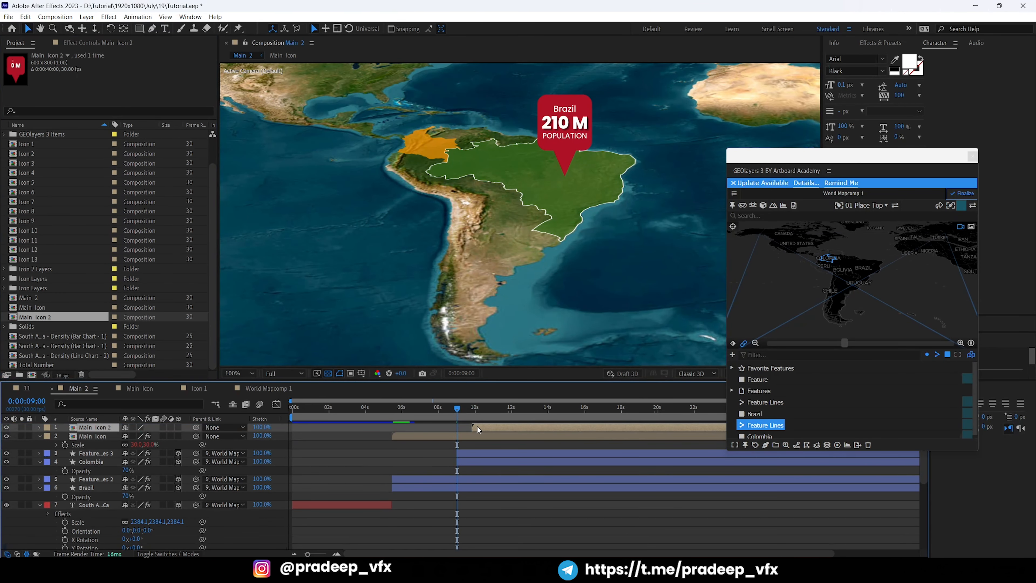
{"action": "key", "text": "bracketleft"}
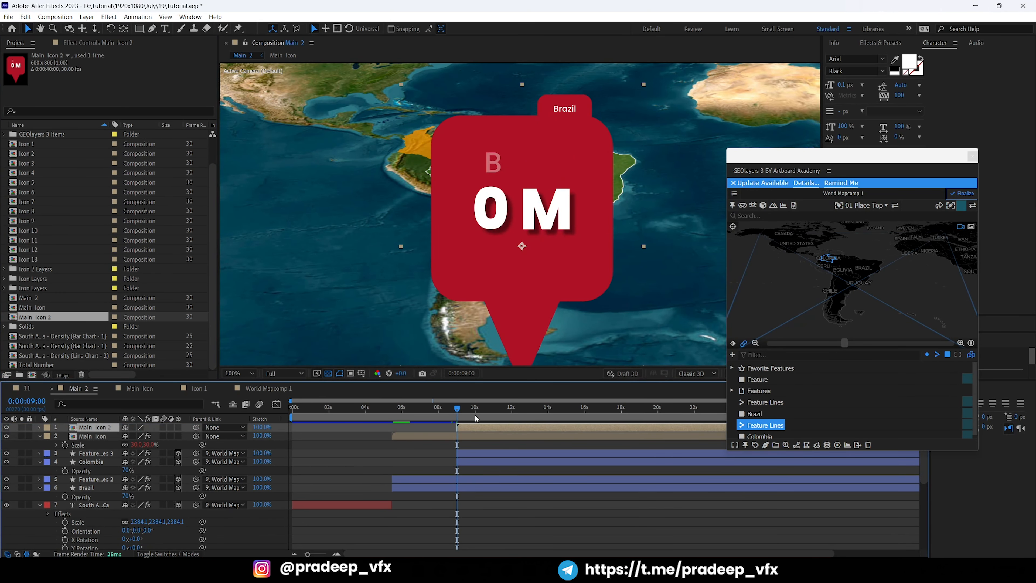
{"action": "key", "text": "space"}
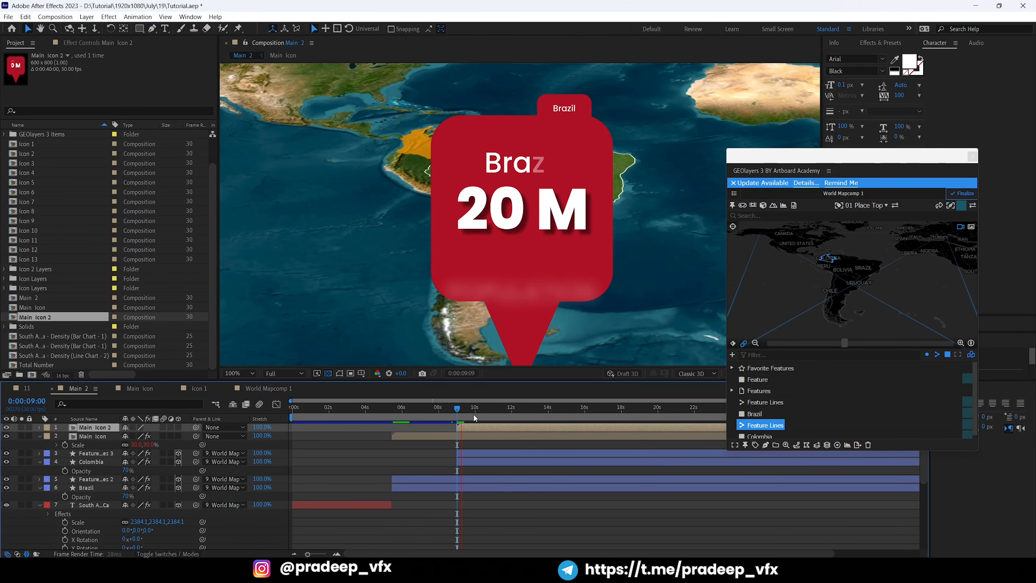
{"action": "key", "text": "space"}
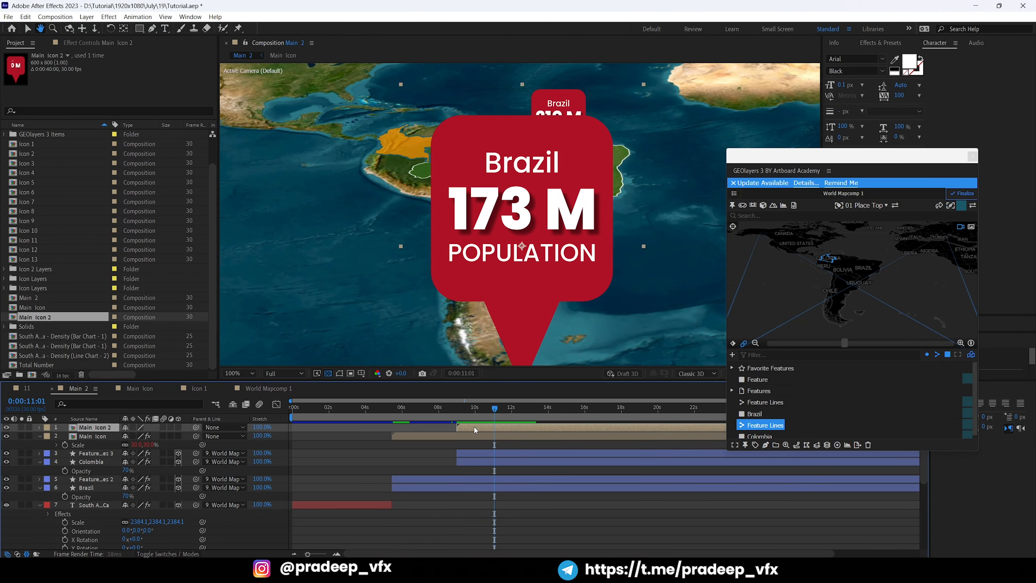
{"action": "double_click", "coordinate": [475, 429]}
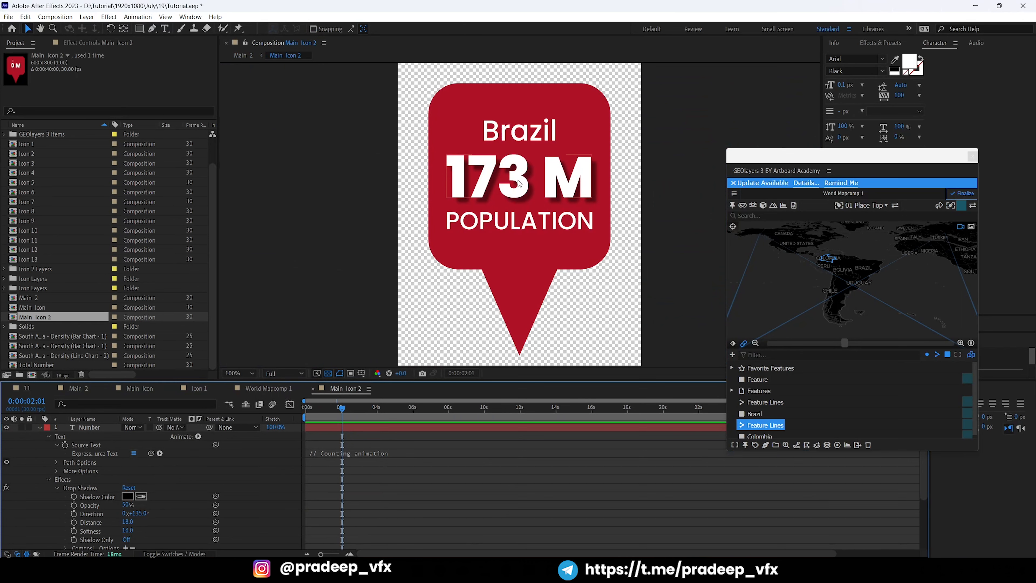
{"action": "double_click", "coordinate": [510, 198]}
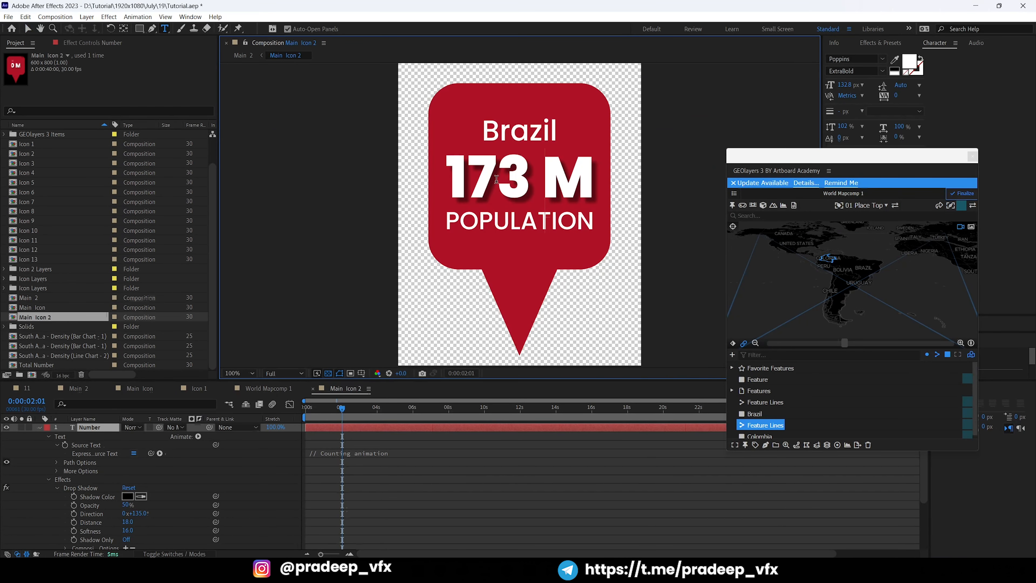
{"action": "left_click", "coordinate": [95, 435]}
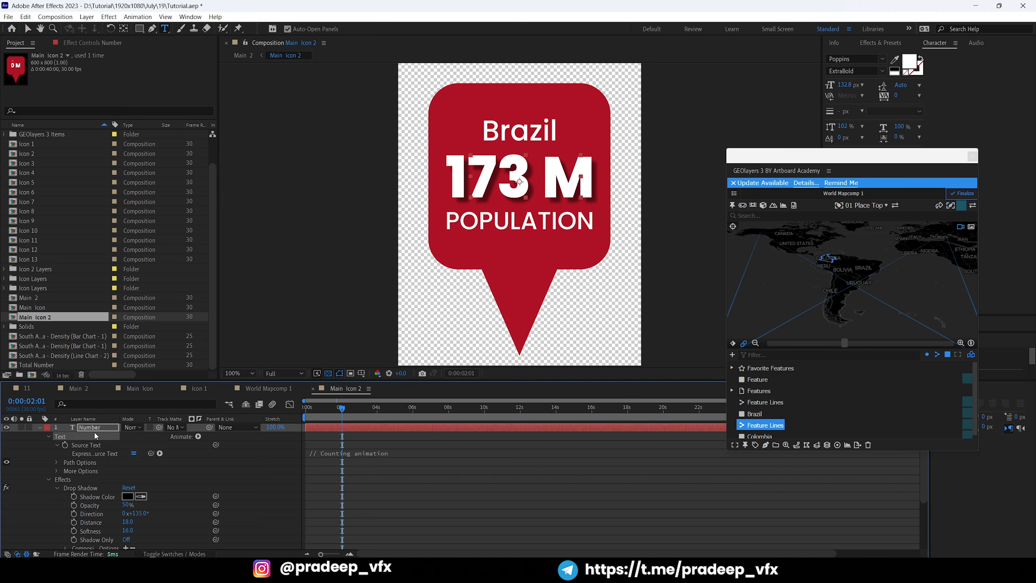
{"action": "left_click", "coordinate": [538, 174]}
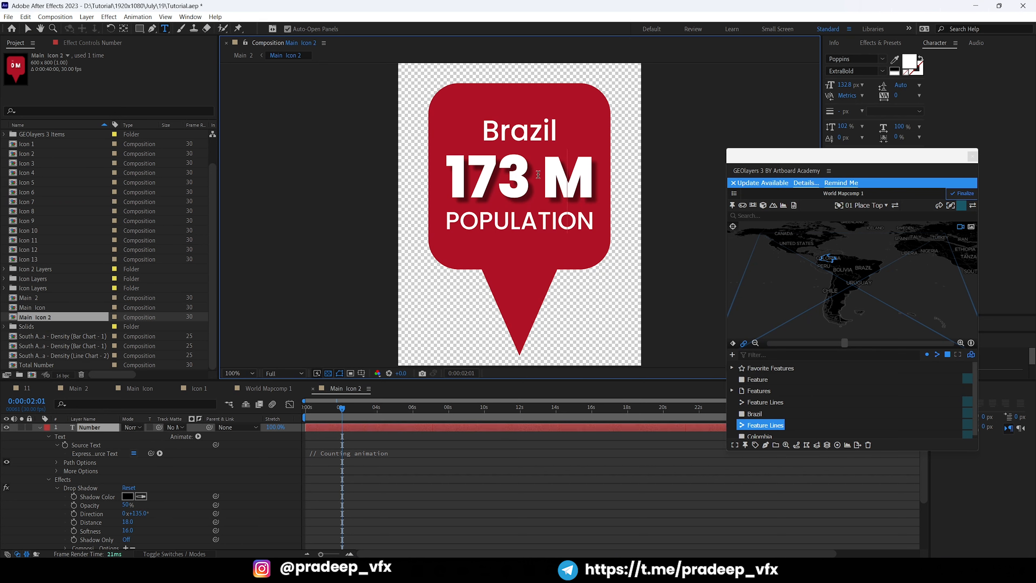
{"action": "left_click", "coordinate": [501, 480]}
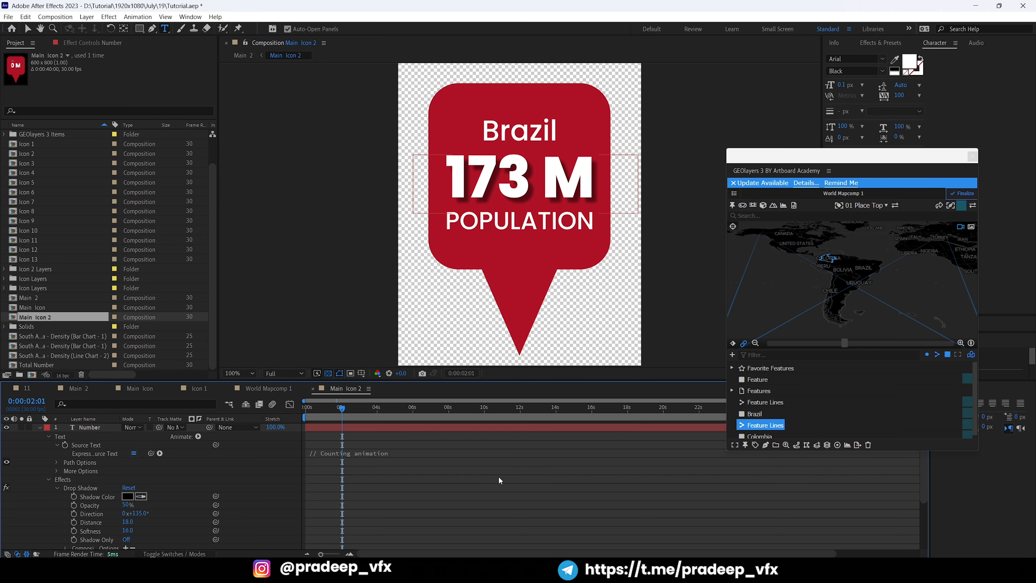
Clear the endVal value in the Number layer's Source Text counting expression.
{"action": "left_click", "coordinate": [364, 453]}
{"action": "left_click", "coordinate": [364, 467]}
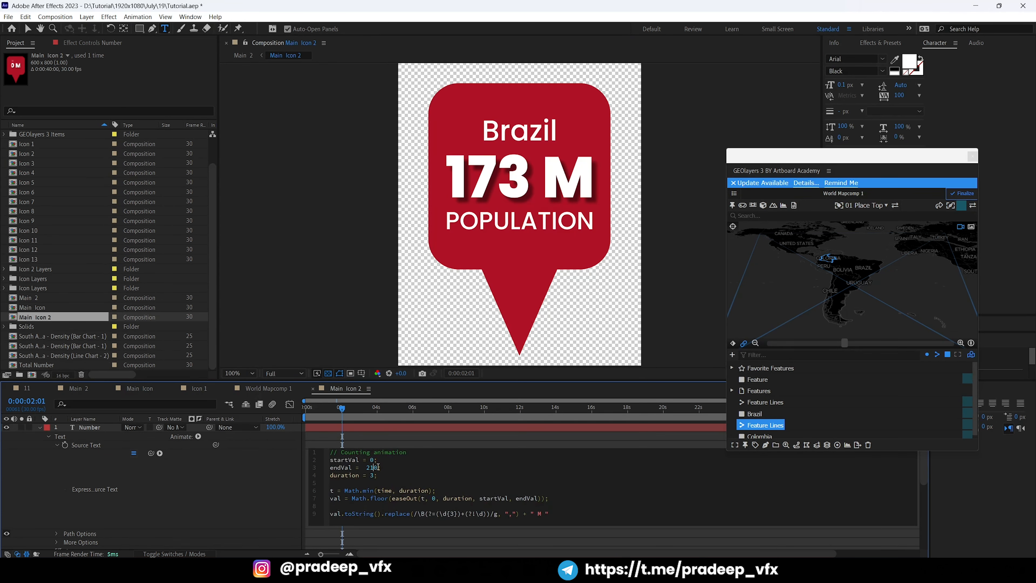
{"action": "key", "text": "BackSpace"}
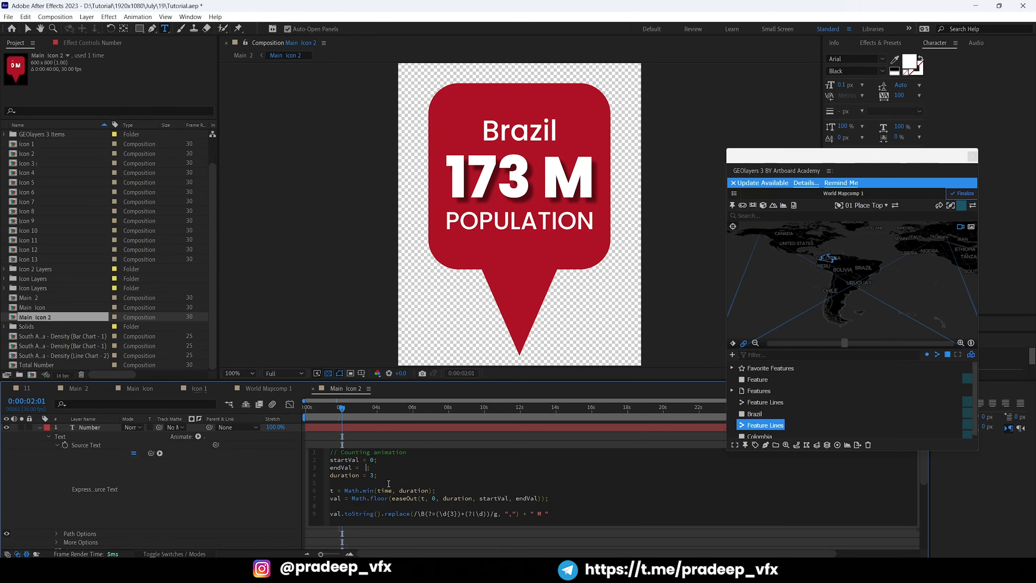